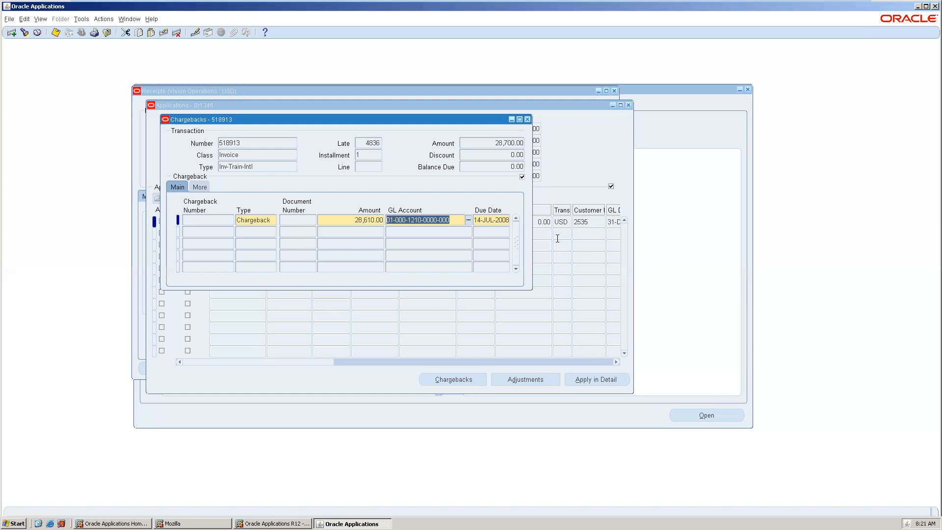
Save the chargeback line on invoice 518913 and close the Chargebacks and Applications windows
{"action": "mouse_move", "coordinate": [768, 3]}
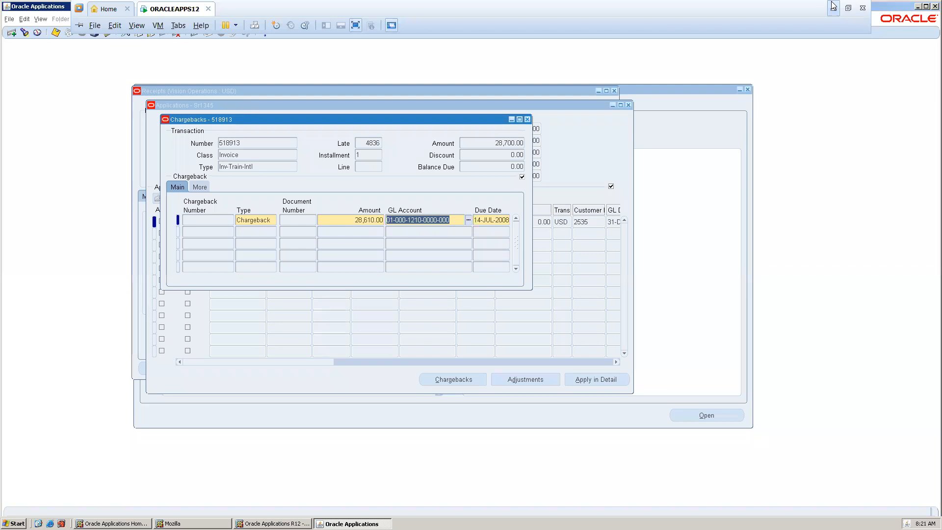
{"action": "left_click", "coordinate": [496, 219]}
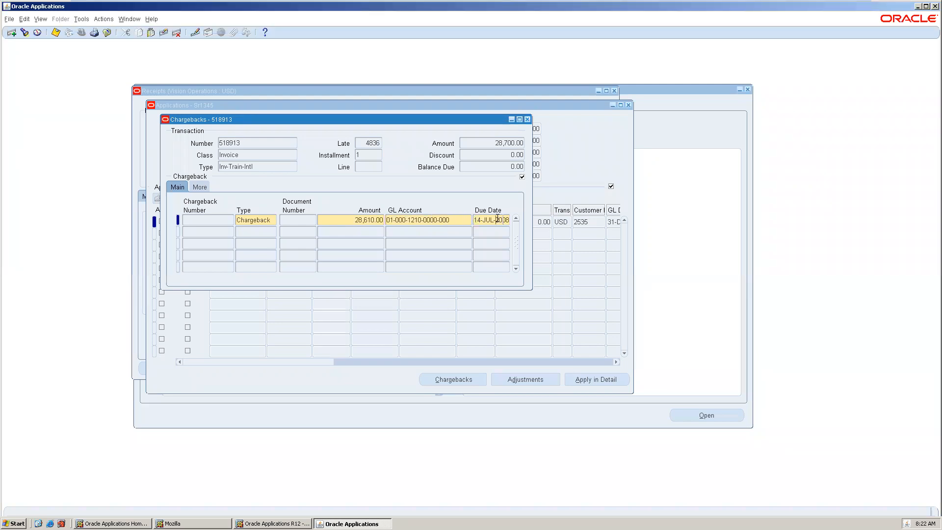
{"action": "left_click", "coordinate": [426, 220]}
{"action": "left_click", "coordinate": [347, 221]}
{"action": "key", "text": "Tab"}
{"action": "key", "text": "Tab"}
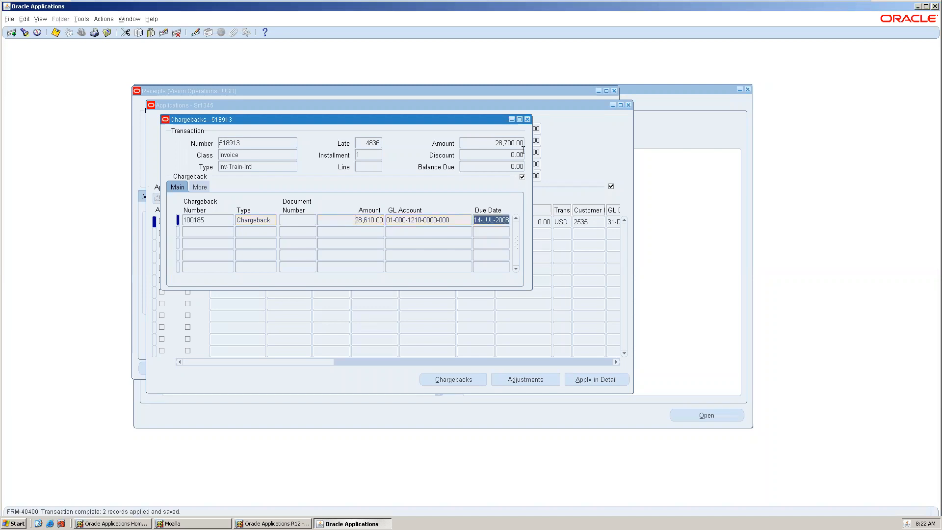
{"action": "left_click", "coordinate": [529, 121]}
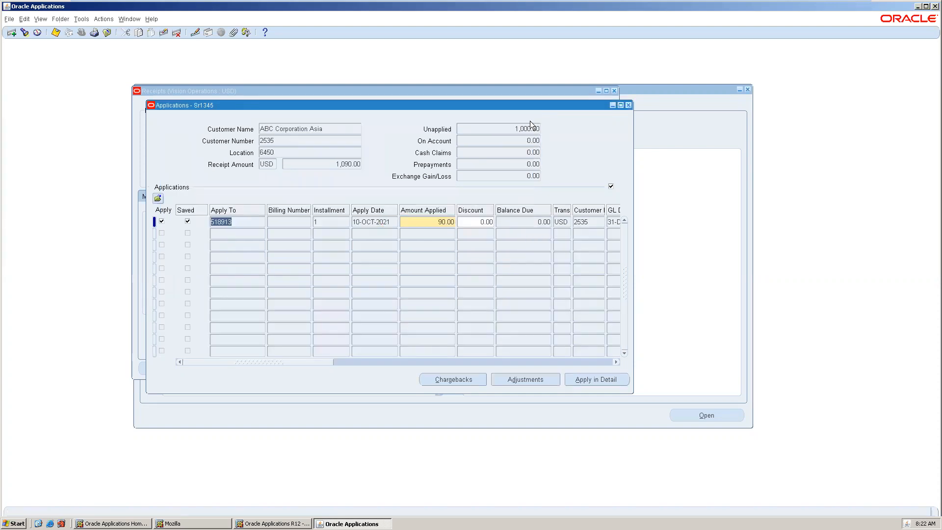
{"action": "left_click", "coordinate": [628, 104]}
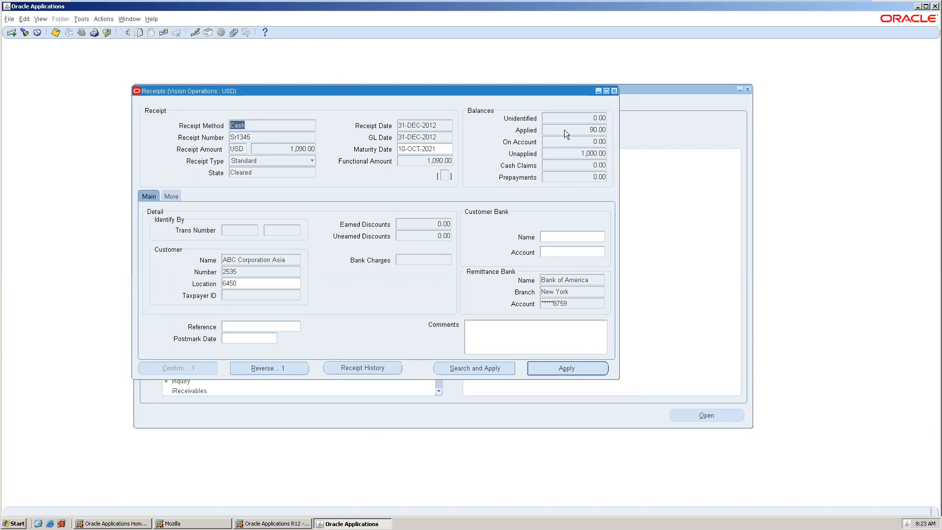
Reopen the receipt's applications to review its chargeback, then close the Chargebacks, Applications and Receipts windows
{"action": "left_click", "coordinate": [552, 372]}
{"action": "left_click", "coordinate": [453, 379]}
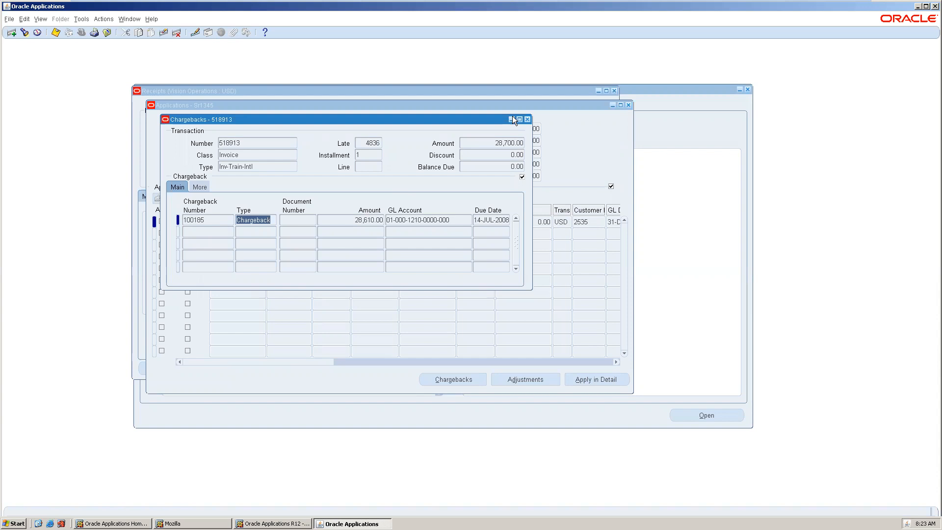
{"action": "left_click", "coordinate": [527, 119]}
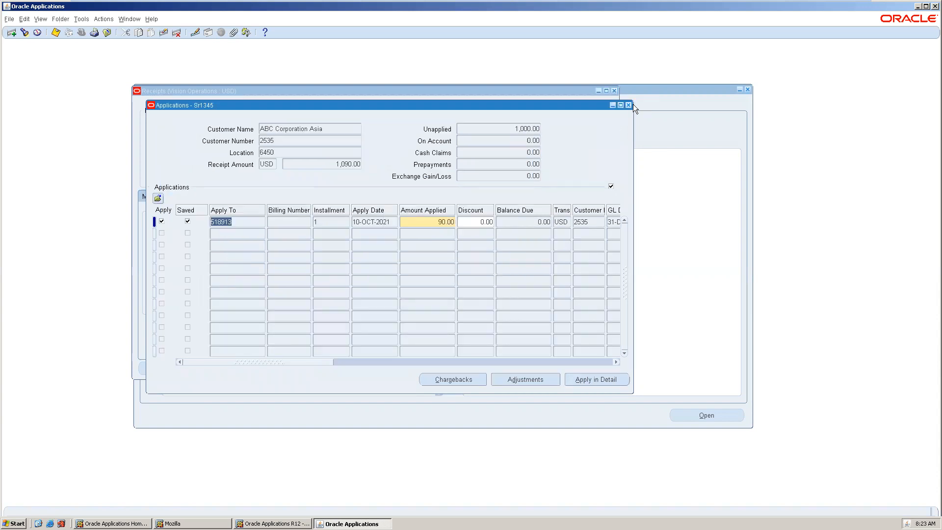
{"action": "left_click", "coordinate": [628, 105]}
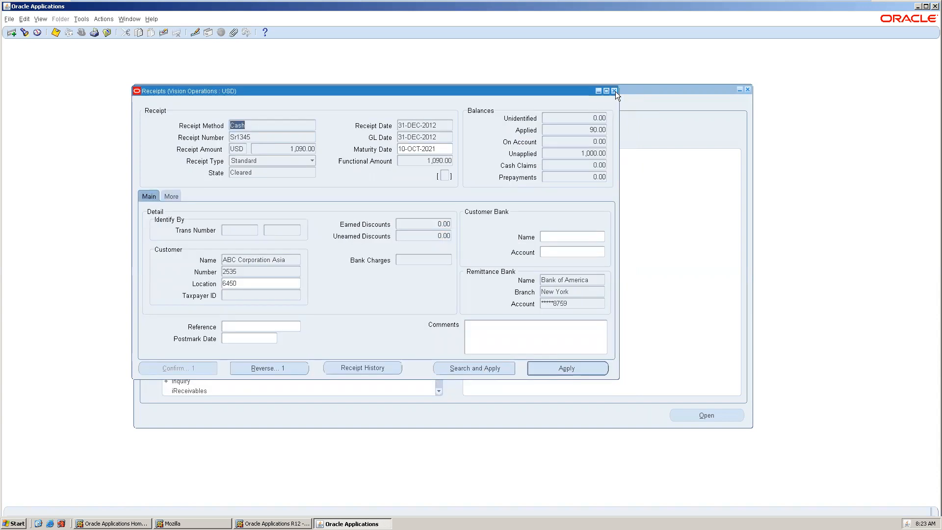
{"action": "left_click", "coordinate": [614, 91]}
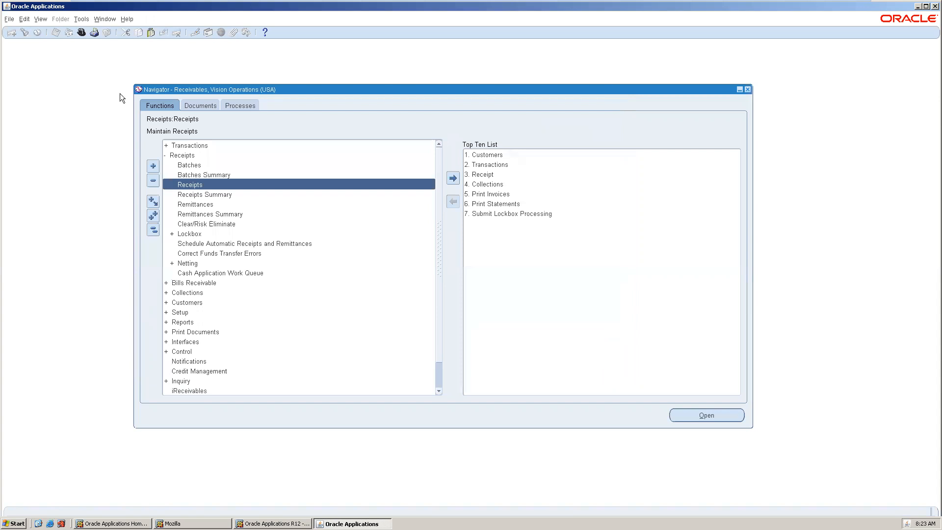
Open Transactions and search for transaction number 10185 with class Chargeback
{"action": "double_click", "coordinate": [208, 144]}
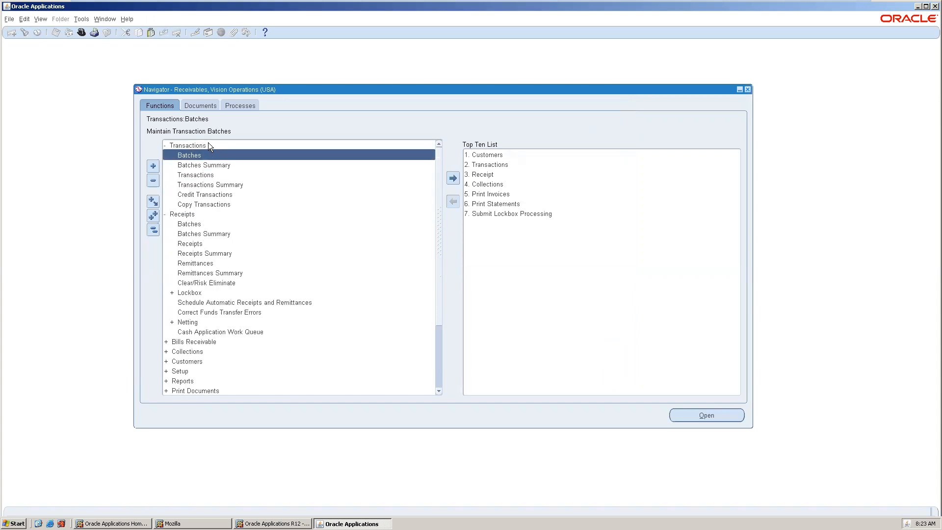
{"action": "double_click", "coordinate": [200, 176]}
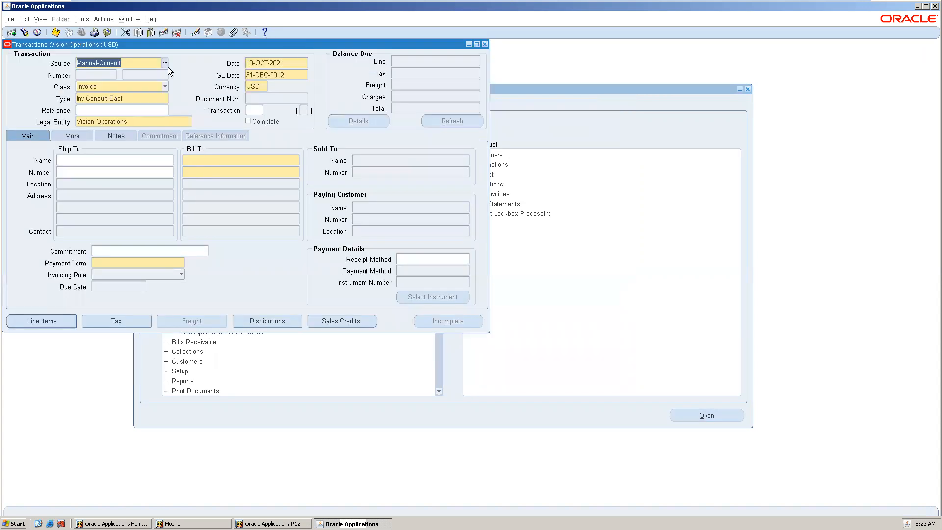
{"action": "left_click", "coordinate": [24, 33]}
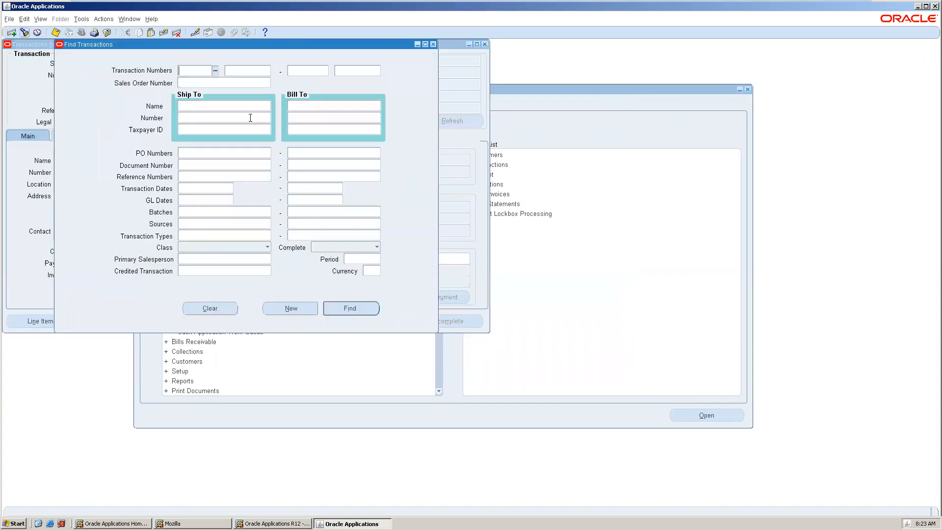
{"action": "left_click", "coordinate": [229, 69]}
{"action": "type", "text": "10185"}
{"action": "key", "text": "Tab"}
{"action": "left_click", "coordinate": [206, 247]}
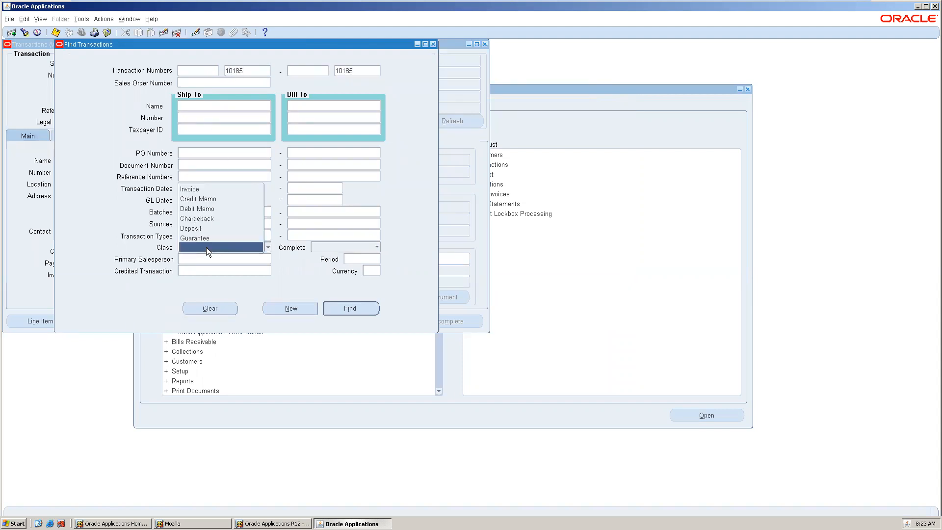
{"action": "left_click", "coordinate": [212, 219]}
{"action": "left_click", "coordinate": [360, 306]}
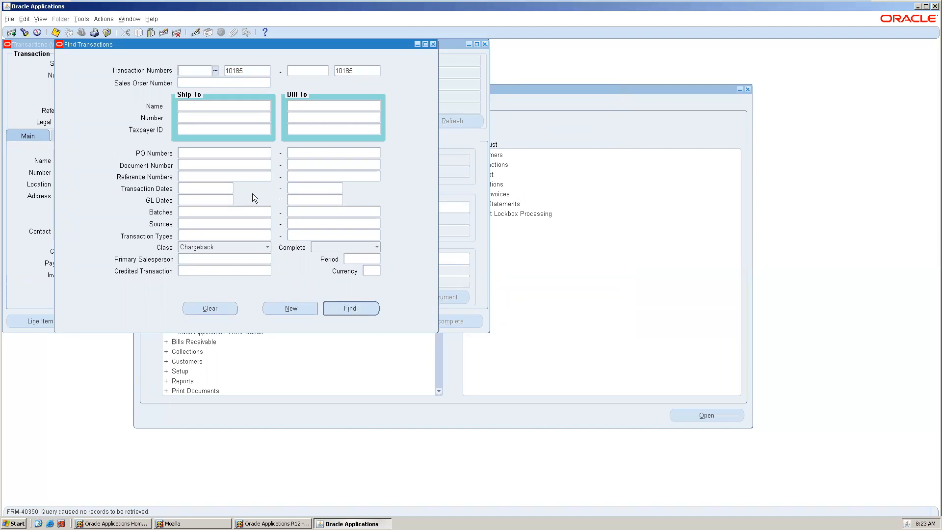
Clear the transaction numbers and search chargebacks with Complete set to Yes
{"action": "double_click", "coordinate": [248, 70]}
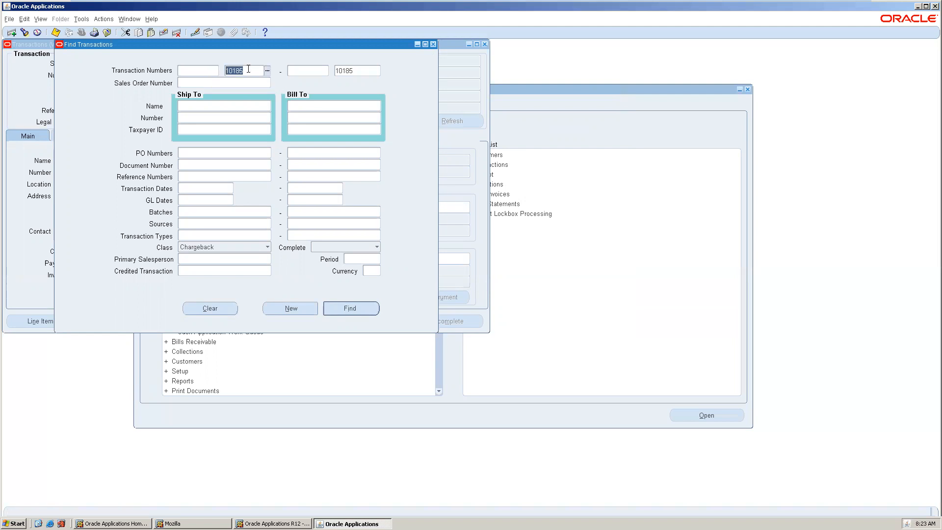
{"action": "key", "text": "Delete"}
{"action": "key", "text": "Tab"}
{"action": "key", "text": "Tab"}
{"action": "key", "text": "Delete"}
{"action": "key", "text": "Tab"}
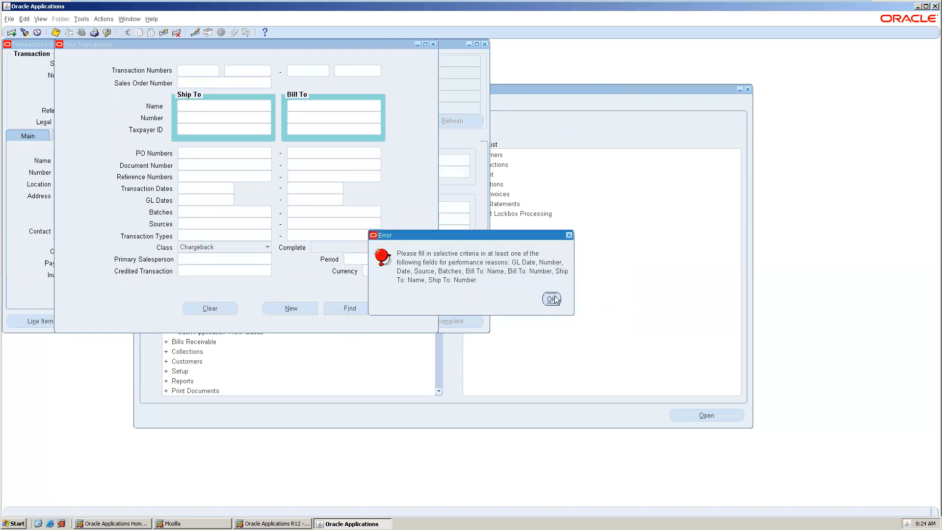
{"action": "left_click", "coordinate": [551, 298]}
{"action": "left_click", "coordinate": [342, 247]}
{"action": "left_click", "coordinate": [344, 228]}
{"action": "left_click", "coordinate": [347, 308]}
{"action": "left_click", "coordinate": [551, 298]}
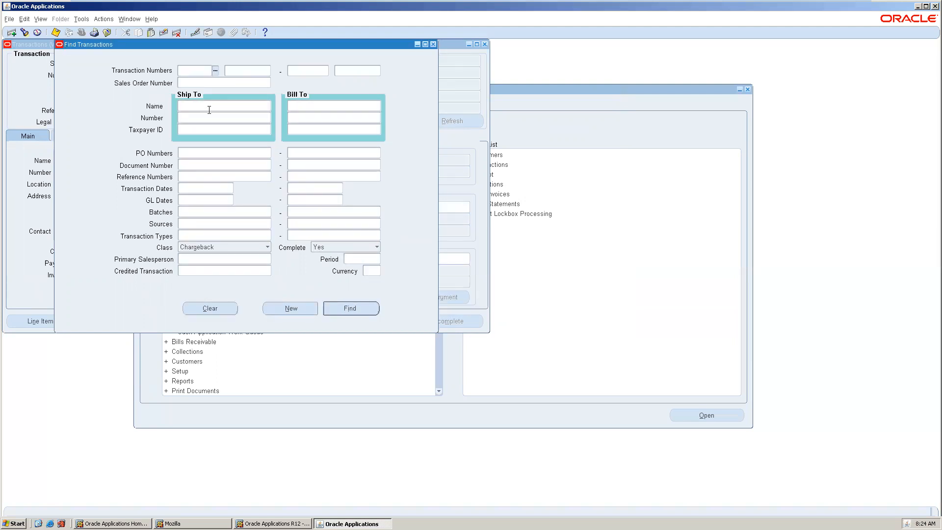
Search completed chargebacks billed to customer A. C. Networks
{"action": "left_click", "coordinate": [311, 107]}
{"action": "type", "text": "a"}
{"action": "key", "text": "Tab"}
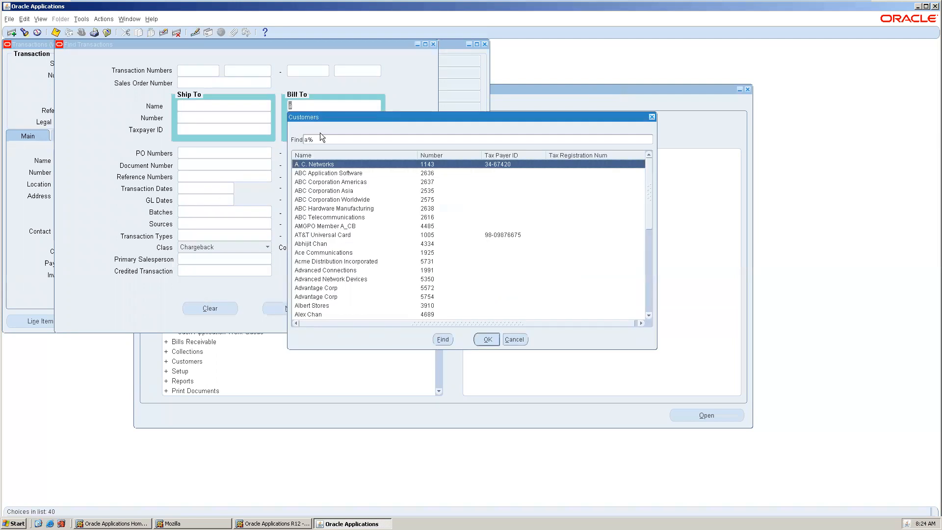
{"action": "double_click", "coordinate": [322, 161]}
{"action": "left_click", "coordinate": [349, 308]}
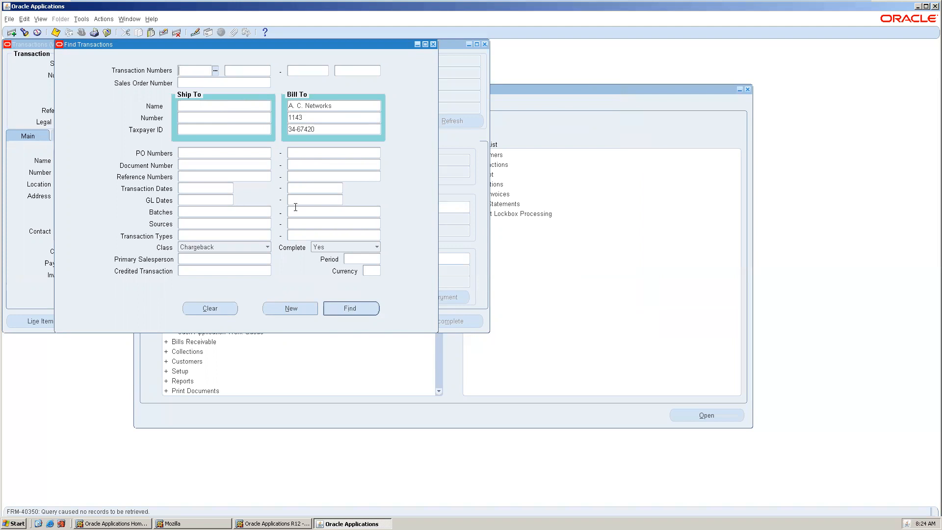
Clear the class and enter transaction number 10135 as the search criterion
{"action": "left_click", "coordinate": [251, 246]}
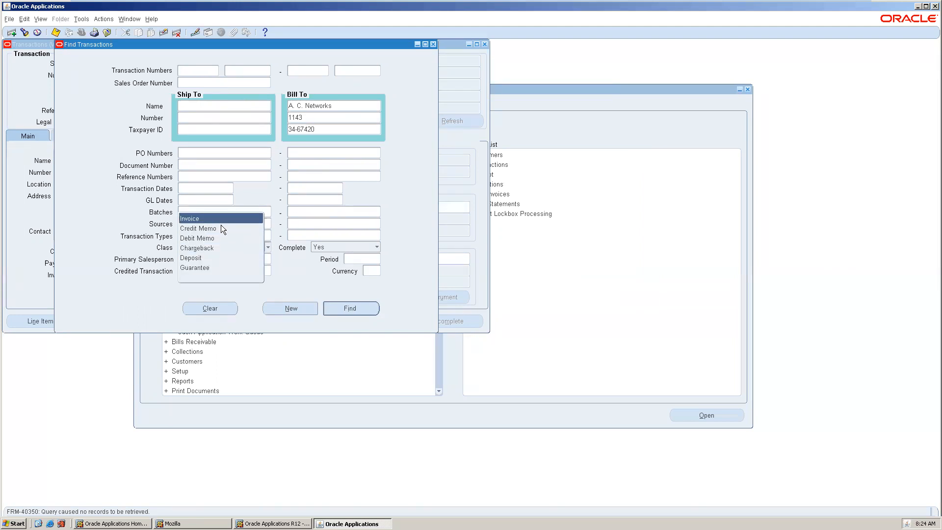
{"action": "left_click", "coordinate": [214, 276]}
{"action": "left_click", "coordinate": [236, 74]}
{"action": "type", "text": "10135"}
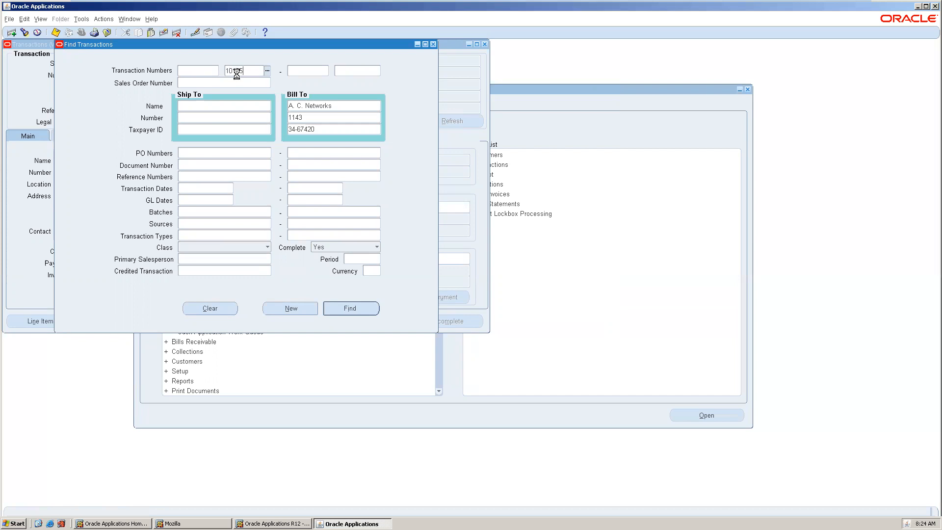
{"action": "key", "text": "Tab"}
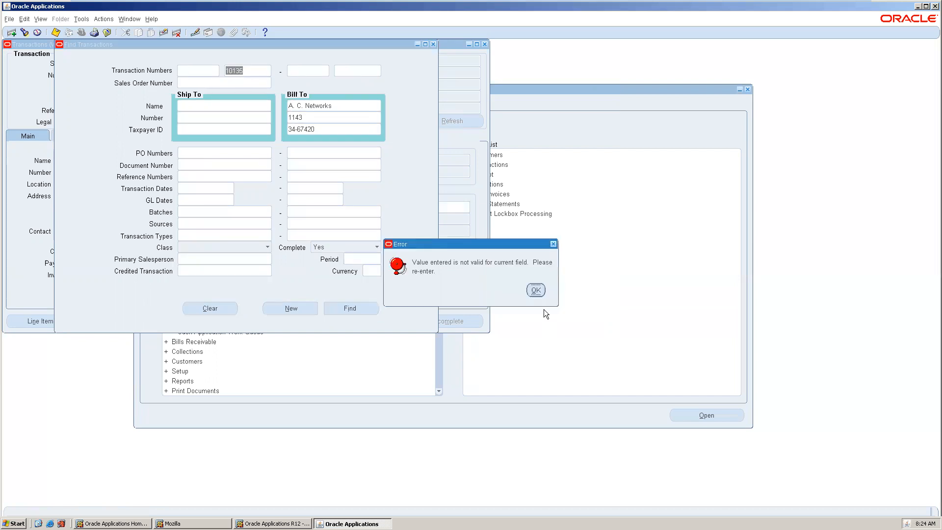
{"action": "left_click", "coordinate": [536, 290]}
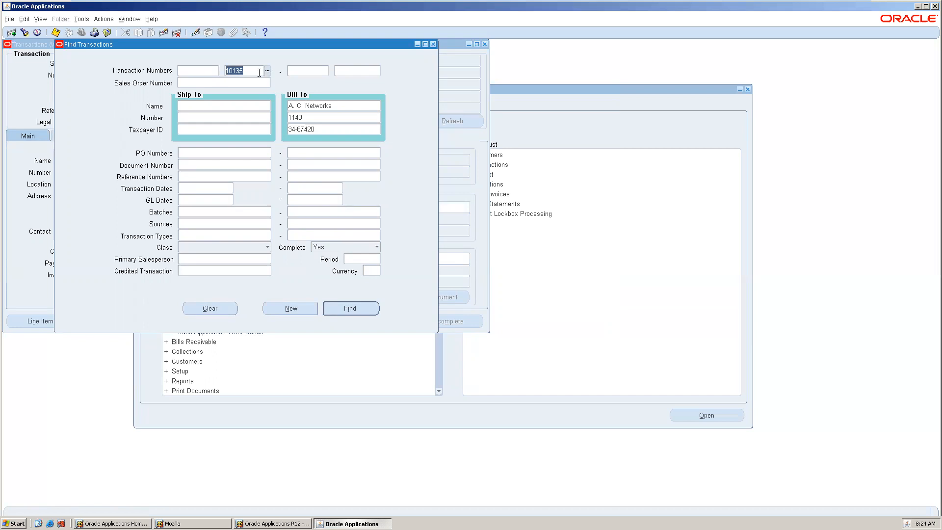
Clear the transaction number and the Bill To customer criteria
{"action": "left_click", "coordinate": [259, 72]}
{"action": "key", "text": "BackSpace"}
{"action": "key", "text": "BackSpace"}
{"action": "key", "text": "BackSpace"}
{"action": "key", "text": "BackSpace"}
{"action": "key", "text": "BackSpace"}
{"action": "left_click", "coordinate": [326, 129]}
{"action": "key", "text": "BackSpace"}
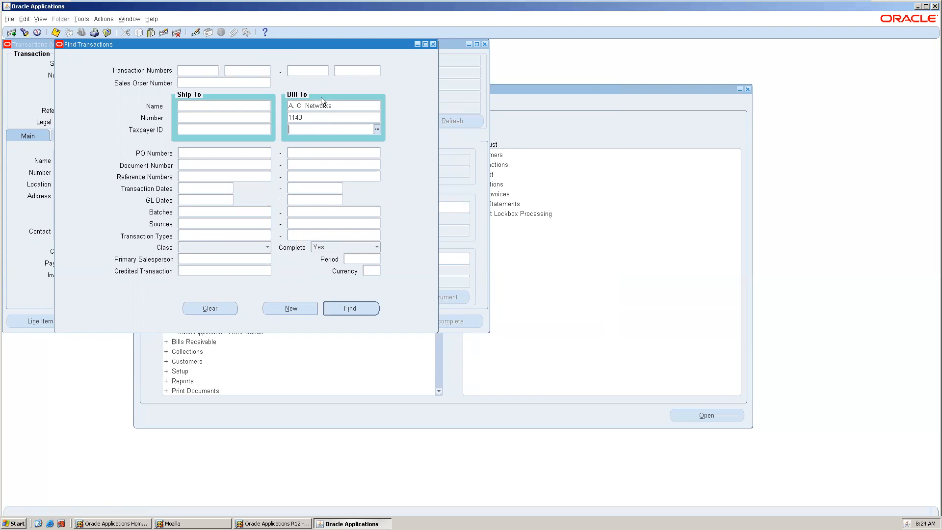
{"action": "left_click", "coordinate": [319, 105]}
{"action": "key", "text": "BackSpace"}
Enter transaction number 10135 in the Find Transactions criteria
{"action": "left_click", "coordinate": [252, 70]}
{"action": "type", "text": "1015"}
{"action": "key", "text": "Tab"}
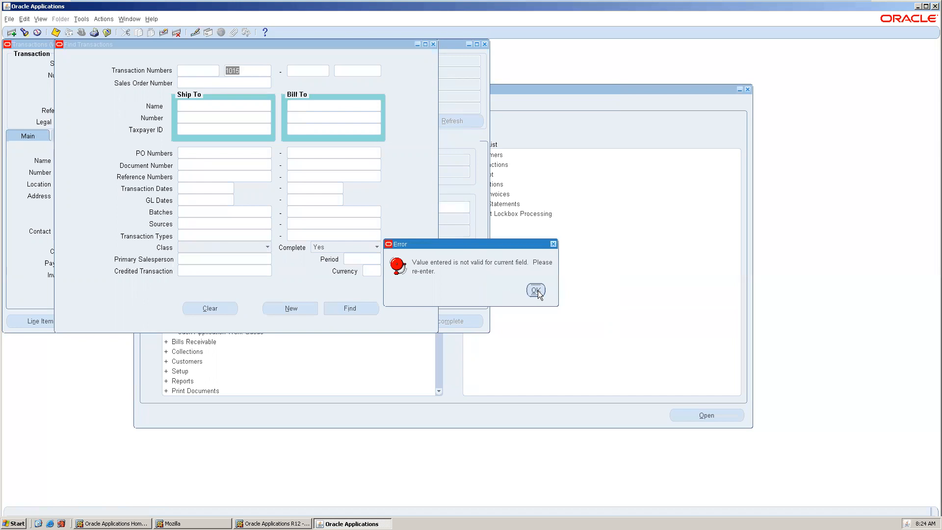
{"action": "left_click", "coordinate": [536, 289]}
{"action": "left_click", "coordinate": [260, 70]}
{"action": "key", "text": "BackSpace"}
{"action": "type", "text": "35"}
{"action": "key", "text": "Tab"}
{"action": "left_click", "coordinate": [536, 290]}
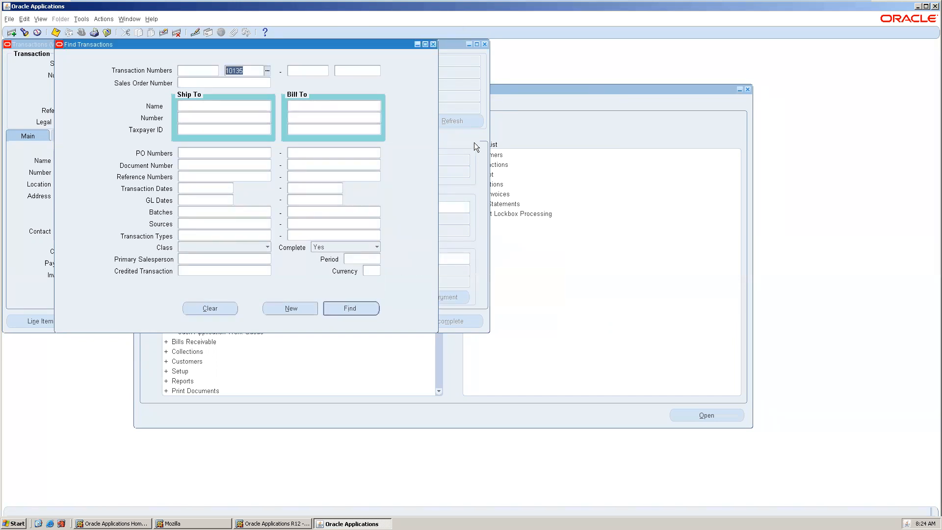
Close the Find Transactions and Transactions windows
{"action": "left_click", "coordinate": [432, 45]}
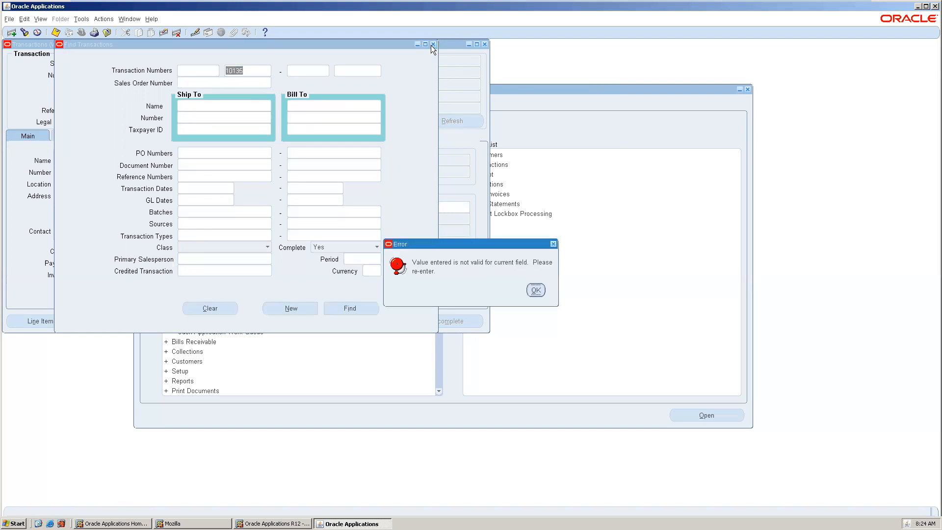
{"action": "key", "text": "Return"}
{"action": "key", "text": "BackSpace"}
{"action": "left_click", "coordinate": [433, 45]}
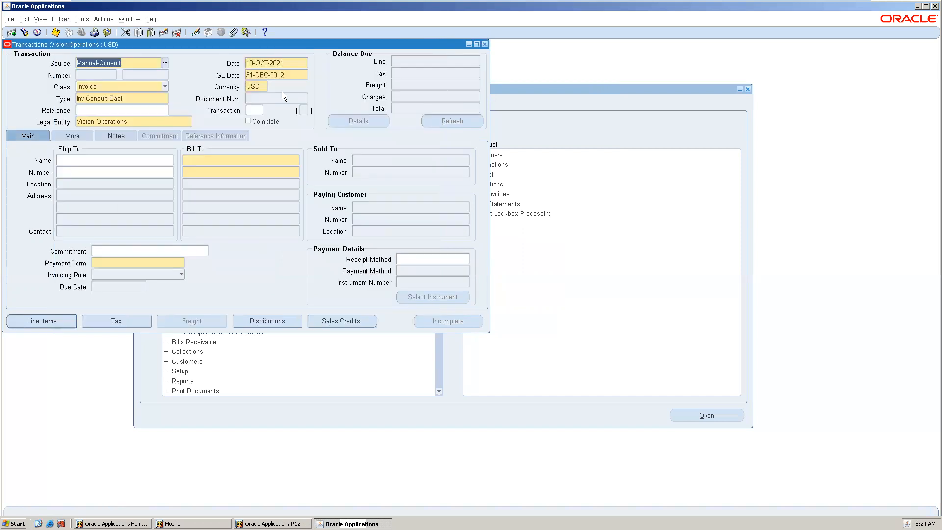
{"action": "left_click", "coordinate": [485, 44]}
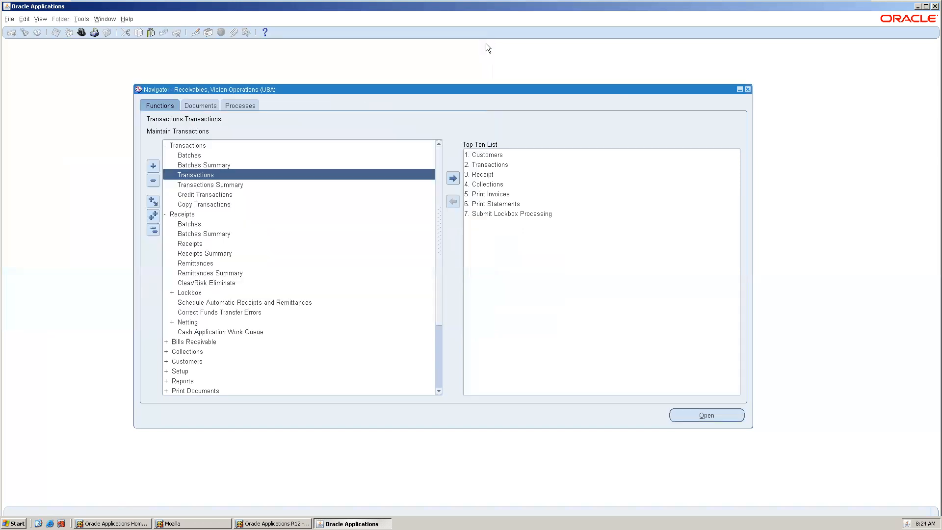
Reopen Transactions, try finding transaction number 10135, then close the Find window
{"action": "double_click", "coordinate": [290, 174]}
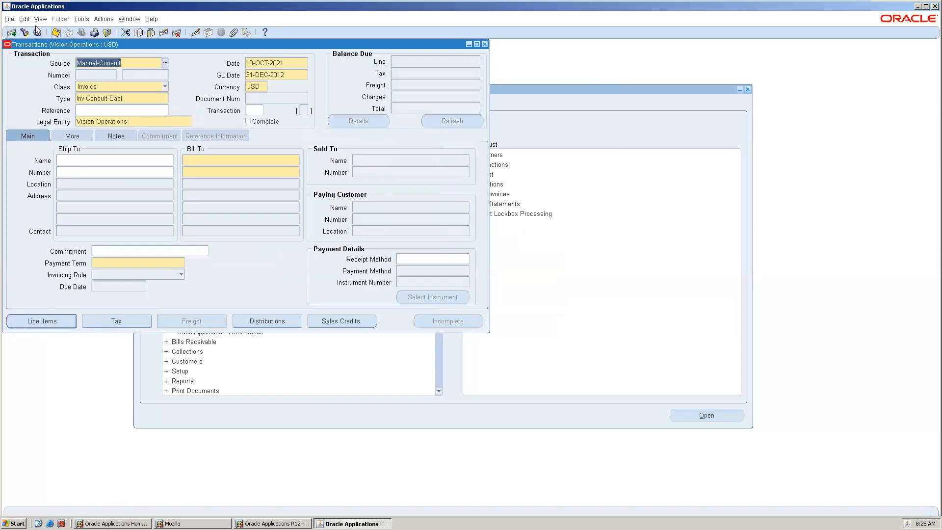
{"action": "left_click", "coordinate": [26, 33]}
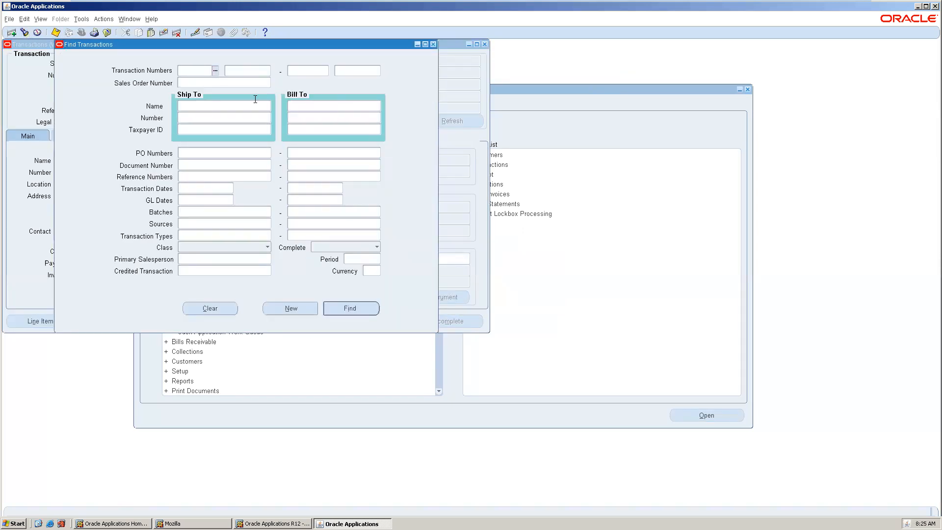
{"action": "left_click", "coordinate": [258, 66]}
{"action": "type", "text": "10135"}
{"action": "key", "text": "Tab"}
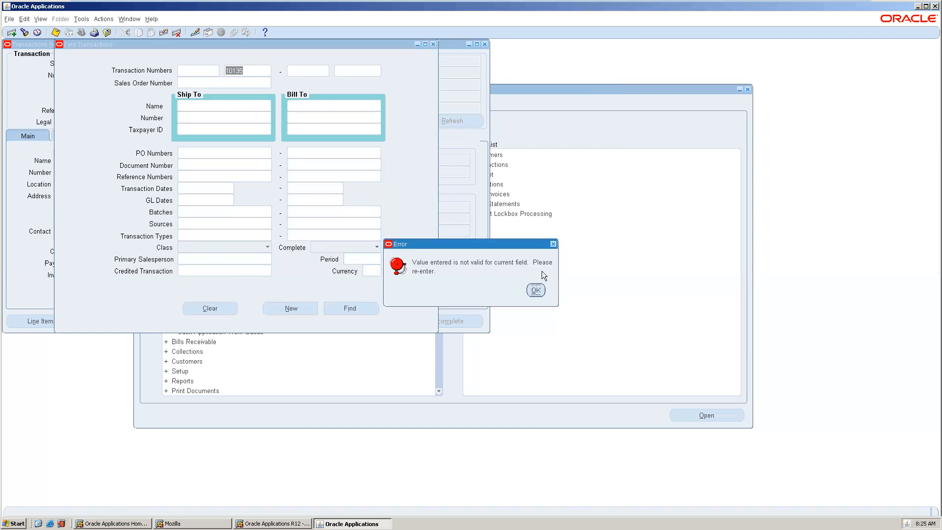
{"action": "left_click", "coordinate": [536, 293]}
{"action": "key", "text": "BackSpace"}
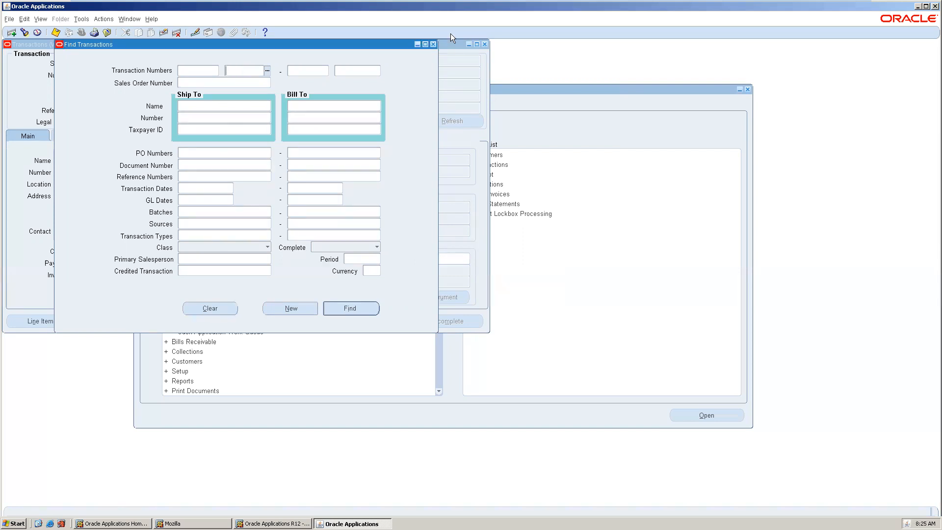
{"action": "left_click", "coordinate": [433, 44]}
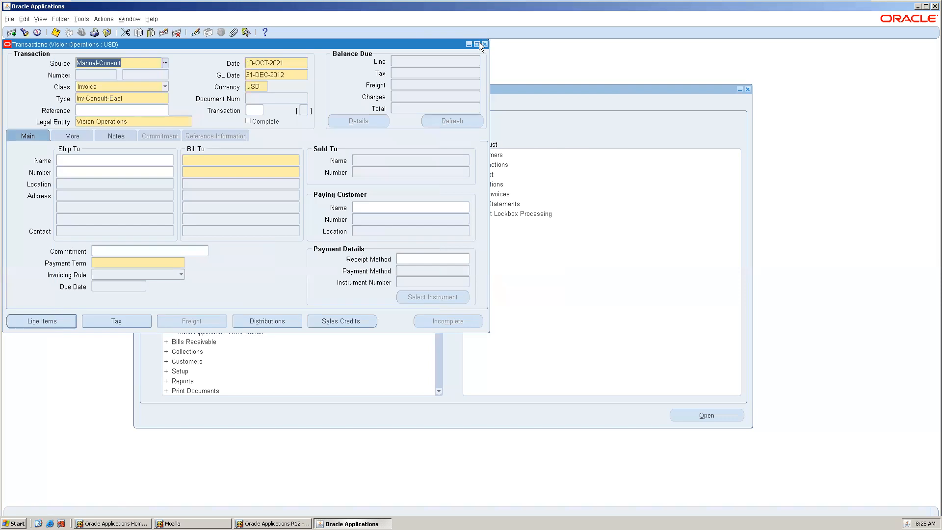
{"action": "left_click_drag", "start_coordinate": [259, 46], "coordinate": [332, 49]}
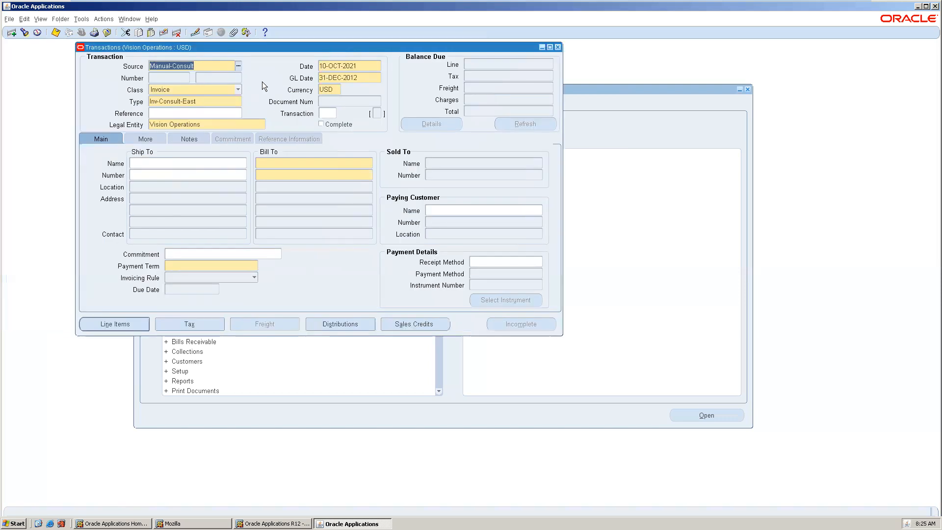
Try to set the new transaction's class to Chargeback and dismiss the error
{"action": "left_click", "coordinate": [197, 93]}
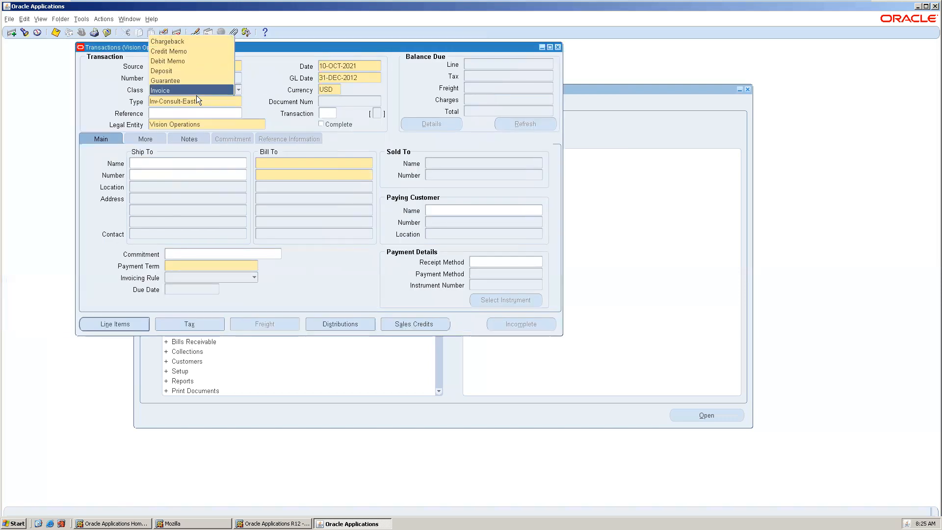
{"action": "left_click", "coordinate": [187, 42]}
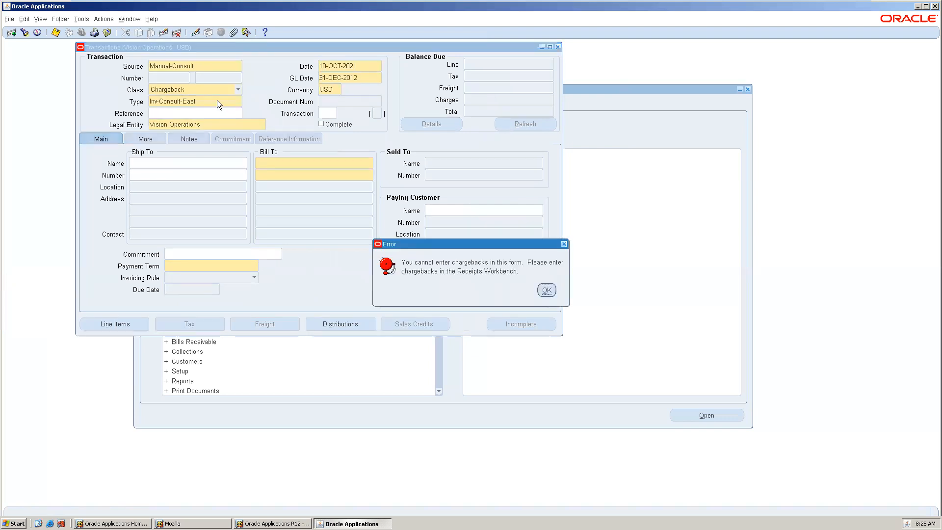
{"action": "left_click", "coordinate": [546, 290]}
{"action": "key", "text": "Return"}
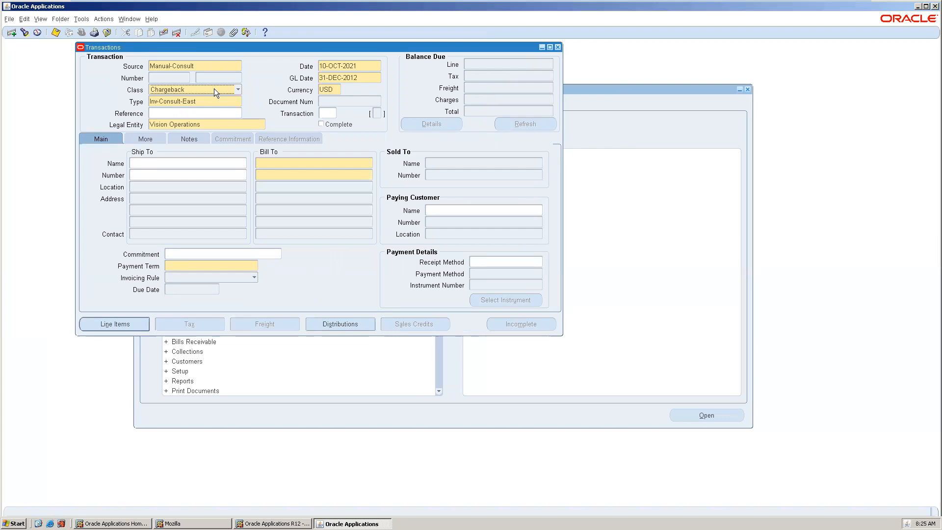
Close the Transactions form without saving
{"action": "left_click", "coordinate": [558, 47]}
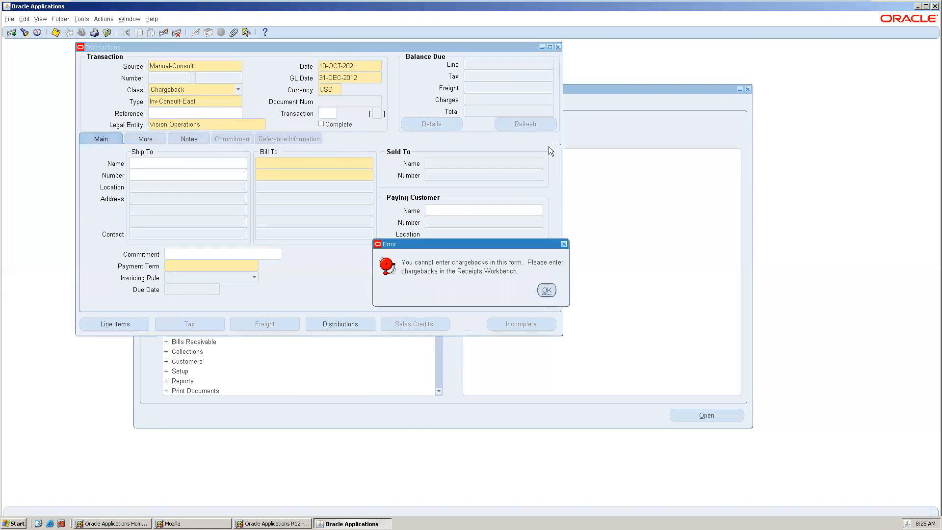
{"action": "left_click", "coordinate": [545, 290]}
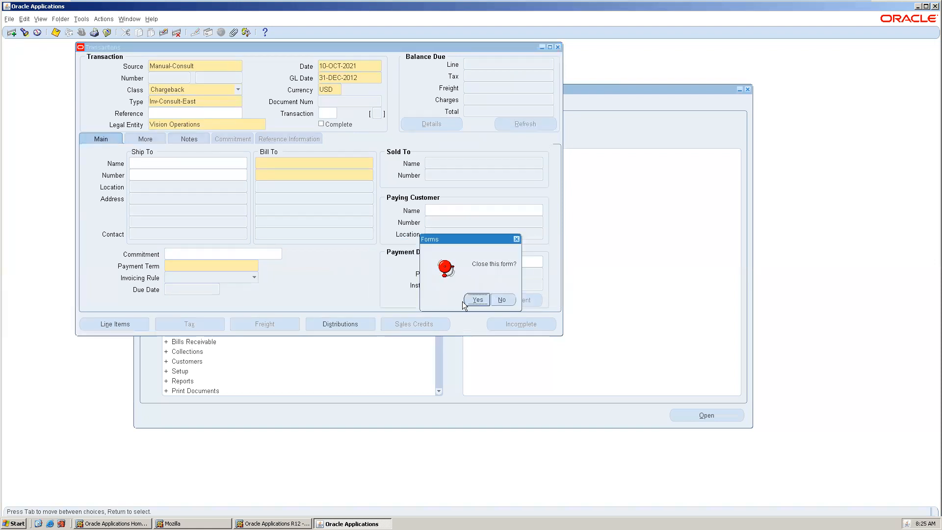
{"action": "left_click", "coordinate": [477, 299]}
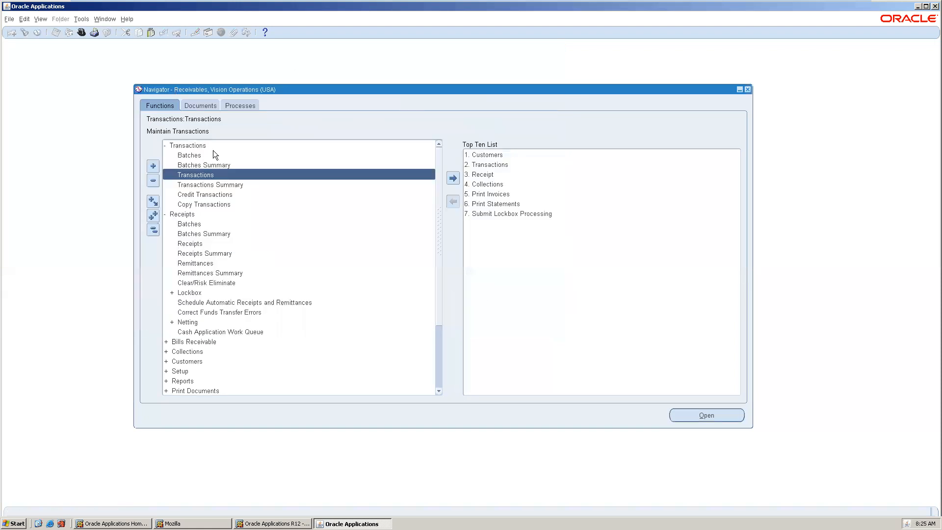
Reopen Transactions and find all Chargeback class transactions for period Dec-12
{"action": "double_click", "coordinate": [223, 174]}
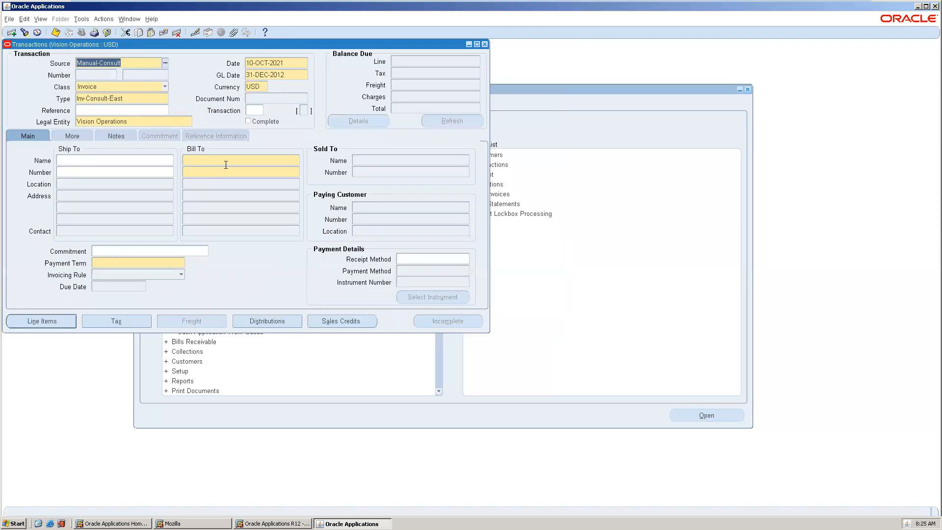
{"action": "left_click", "coordinate": [24, 33]}
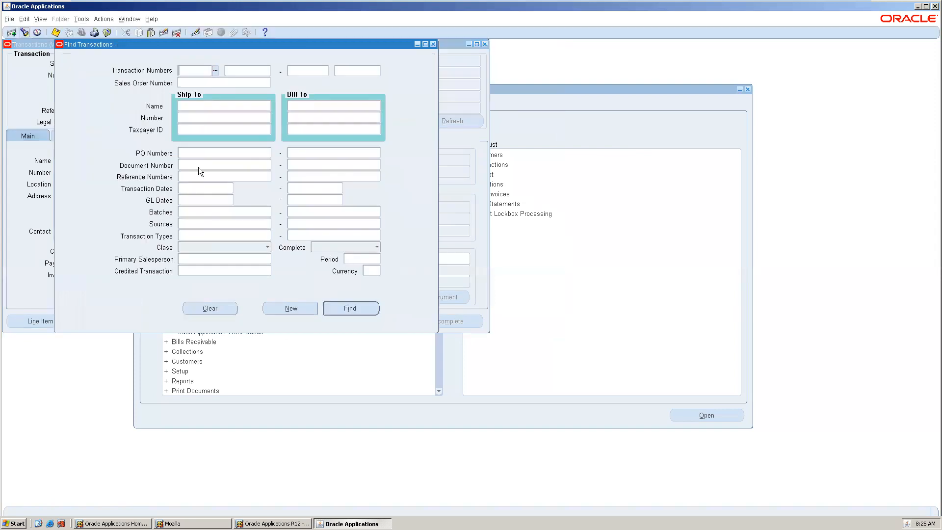
{"action": "left_click", "coordinate": [217, 241]}
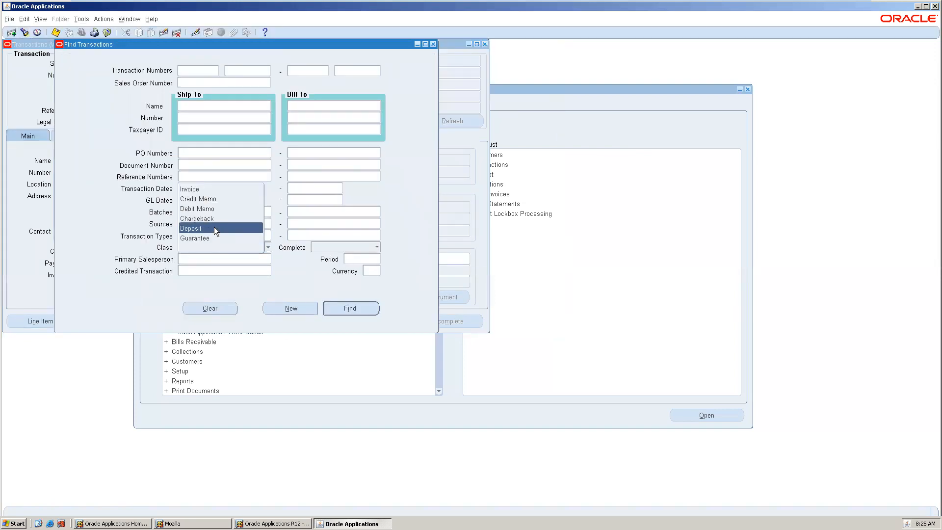
{"action": "left_click", "coordinate": [214, 219]}
{"action": "left_click", "coordinate": [364, 255]}
{"action": "type", "text": "dec-12"}
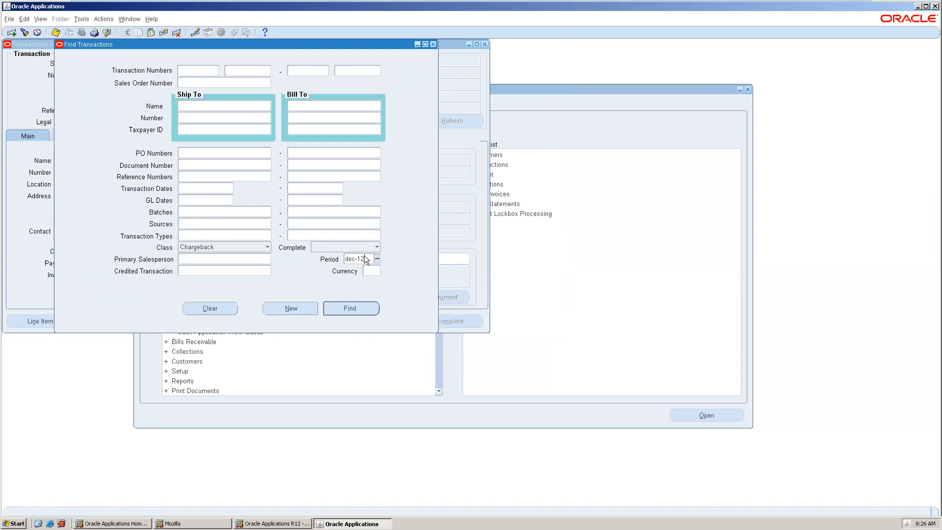
{"action": "key", "text": "Tab"}
{"action": "left_click", "coordinate": [360, 309]}
{"action": "double_click", "coordinate": [486, 264]}
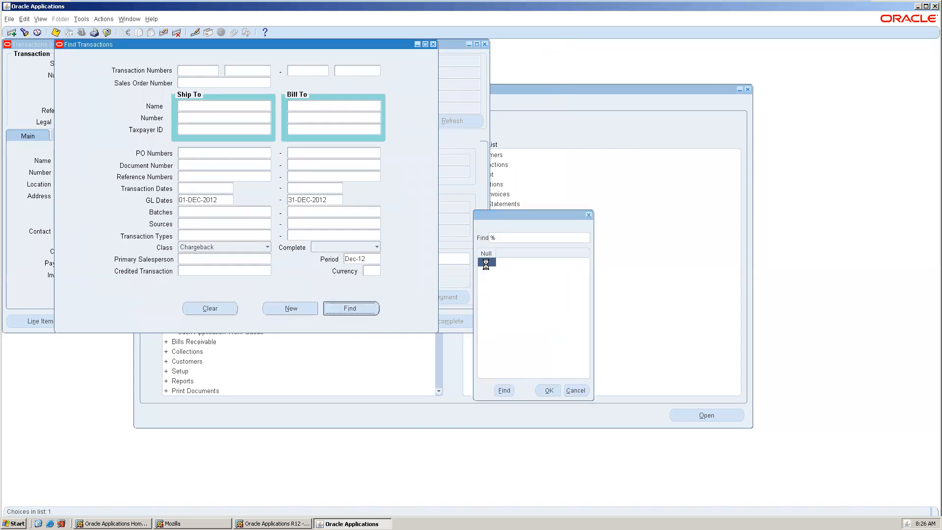
{"action": "left_click", "coordinate": [545, 390]}
{"action": "left_click", "coordinate": [351, 309]}
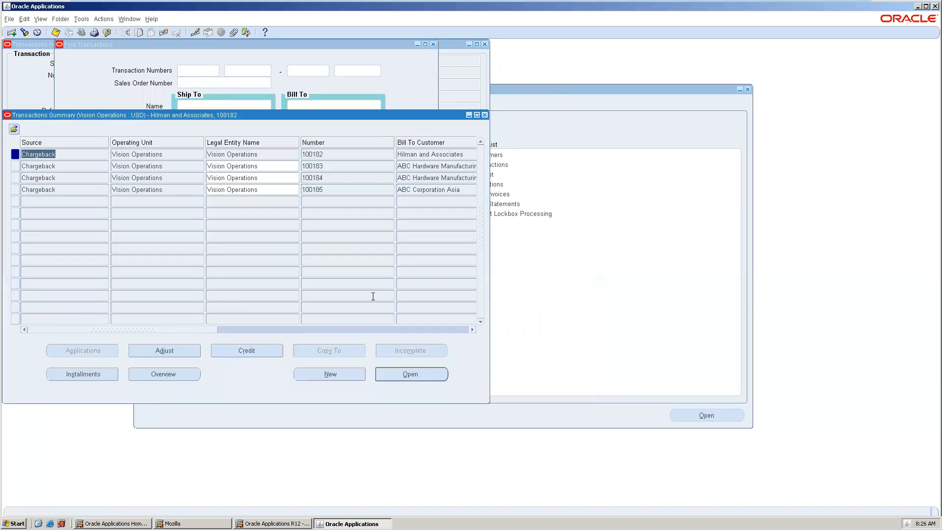
Open chargeback 100185 and review its line items and distributions
{"action": "left_click", "coordinate": [336, 190]}
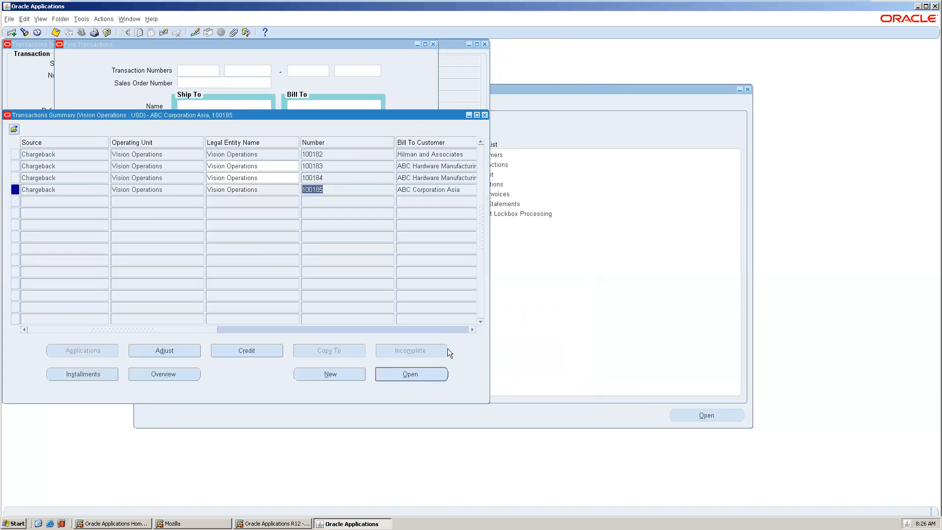
{"action": "left_click", "coordinate": [441, 379]}
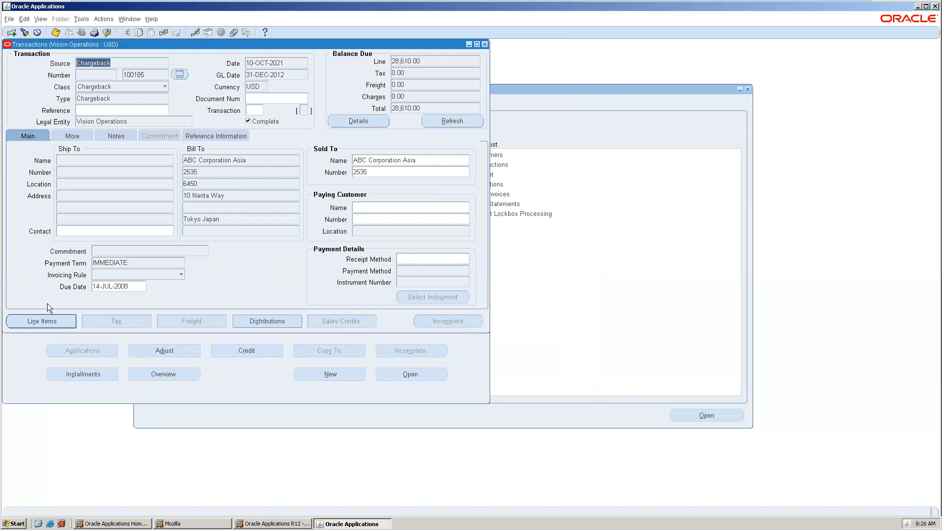
{"action": "left_click", "coordinate": [42, 319]}
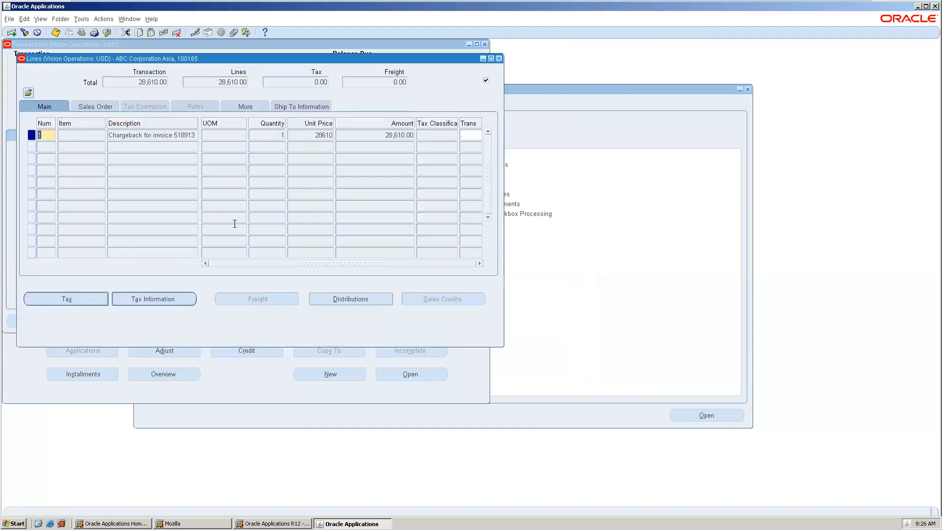
{"action": "left_click", "coordinate": [166, 134]}
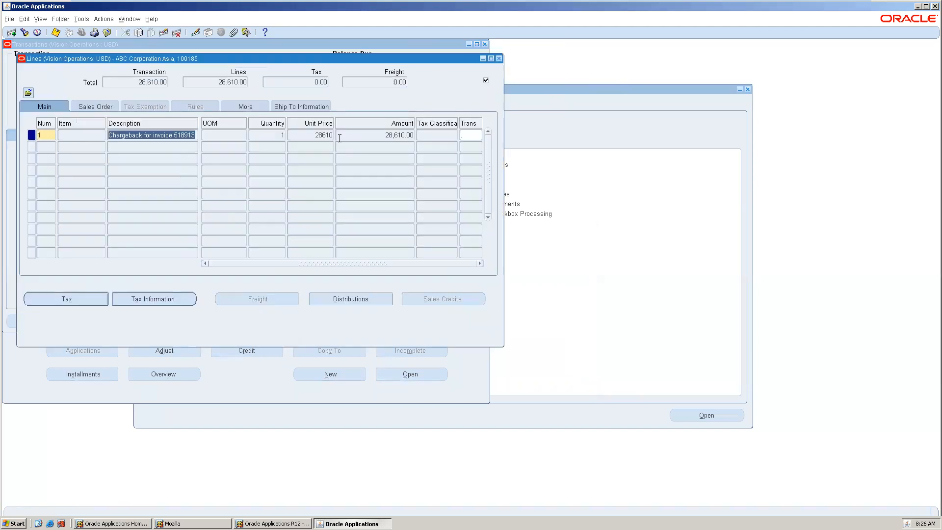
{"action": "left_click", "coordinate": [337, 298]}
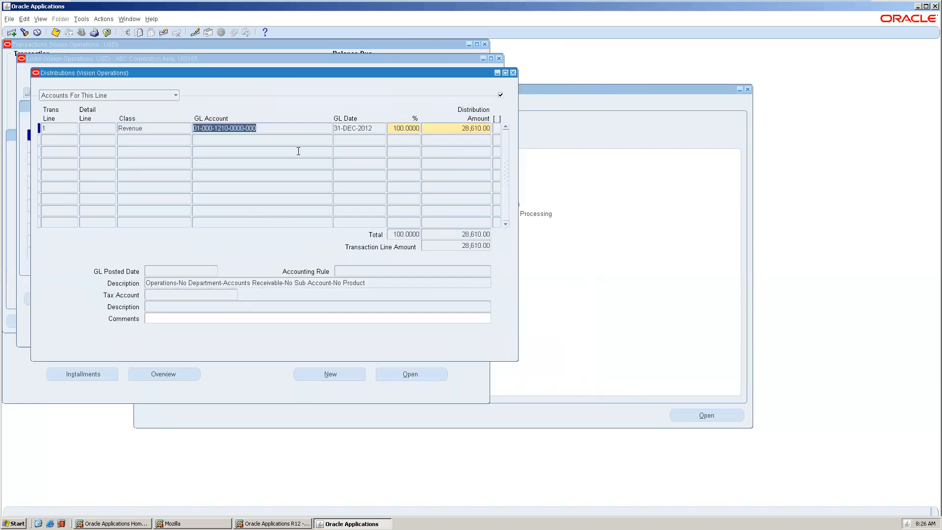
{"action": "left_click", "coordinate": [512, 73]}
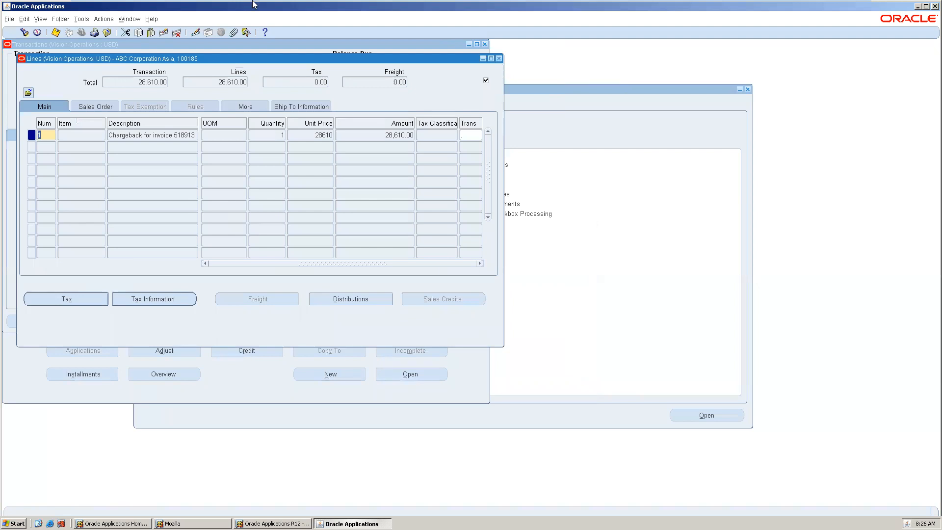
Close the Lines window and review the chargeback's balance details
{"action": "mouse_move", "coordinate": [254, 2]}
{"action": "mouse_move", "coordinate": [497, 3]}
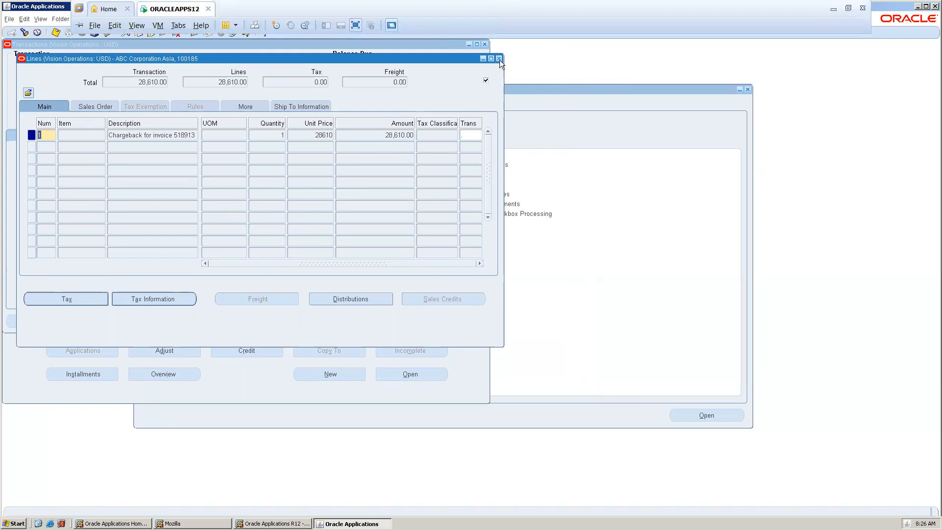
{"action": "left_click_drag", "start_coordinate": [300, 63], "coordinate": [455, 110]}
{"action": "left_click", "coordinate": [292, 184]}
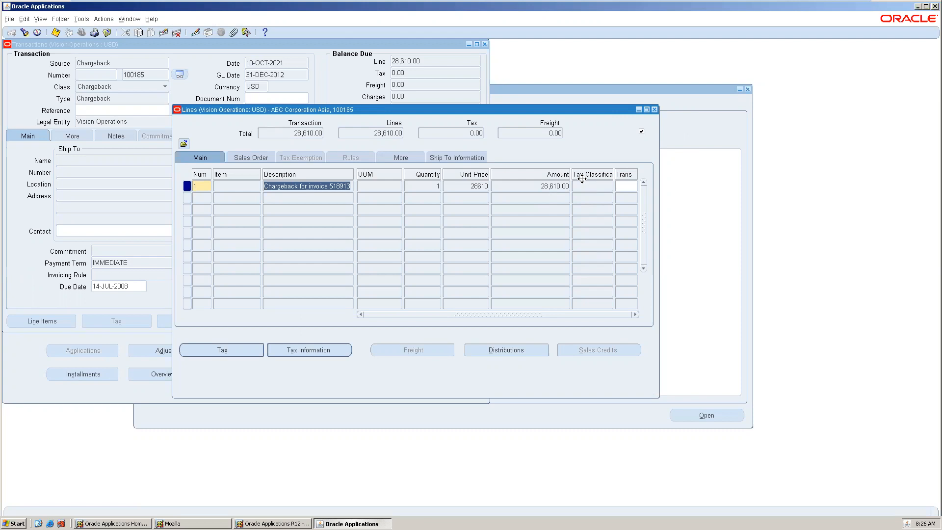
{"action": "left_click", "coordinate": [655, 110]}
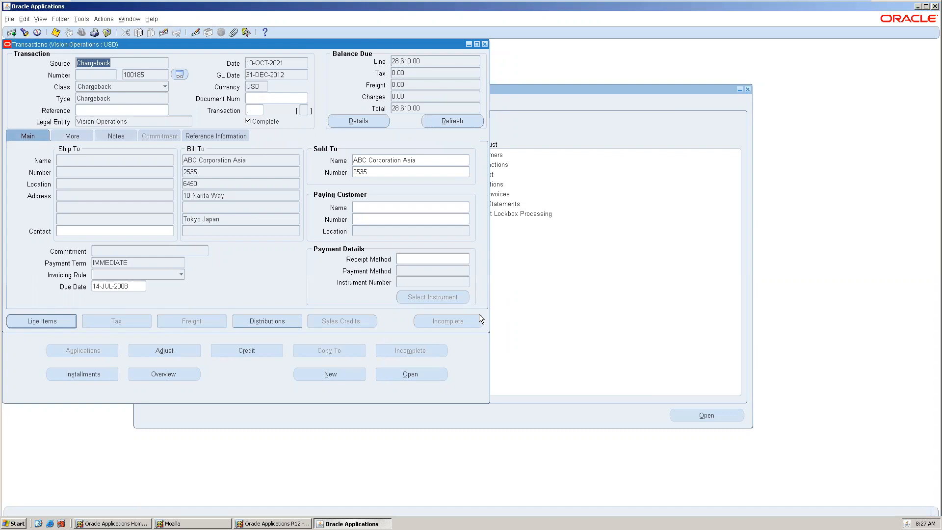
{"action": "left_click", "coordinate": [365, 120]}
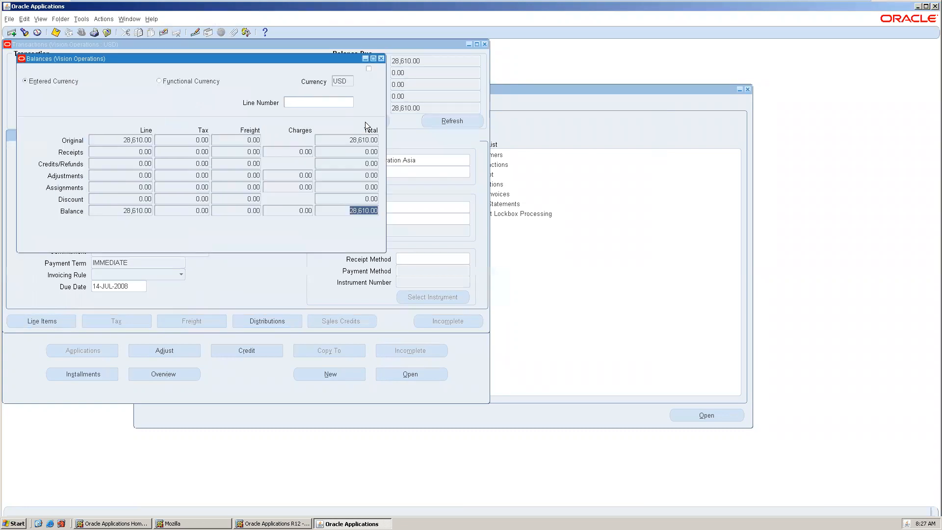
{"action": "left_click", "coordinate": [381, 60]}
Create final accounting for chargeback 100185
{"action": "left_click", "coordinate": [76, 18]}
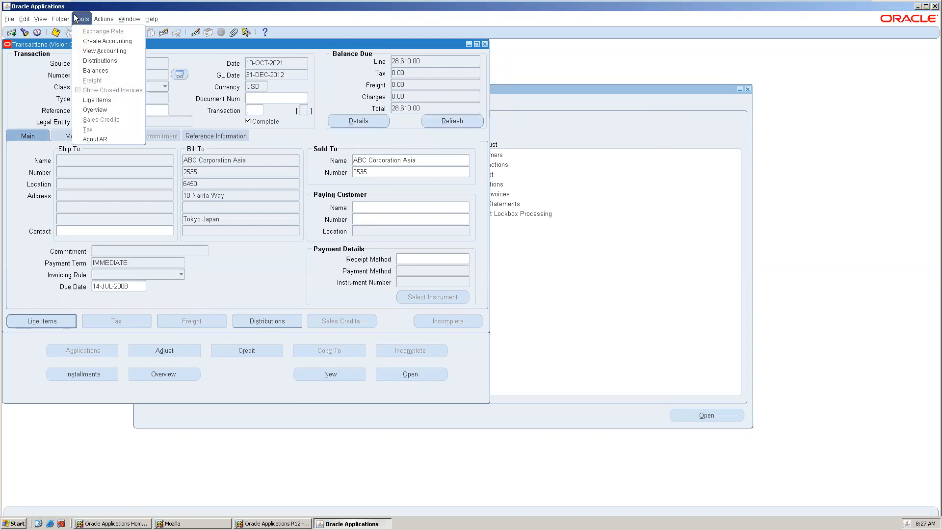
{"action": "left_click", "coordinate": [107, 41]}
{"action": "left_click", "coordinate": [216, 171]}
{"action": "left_click", "coordinate": [219, 241]}
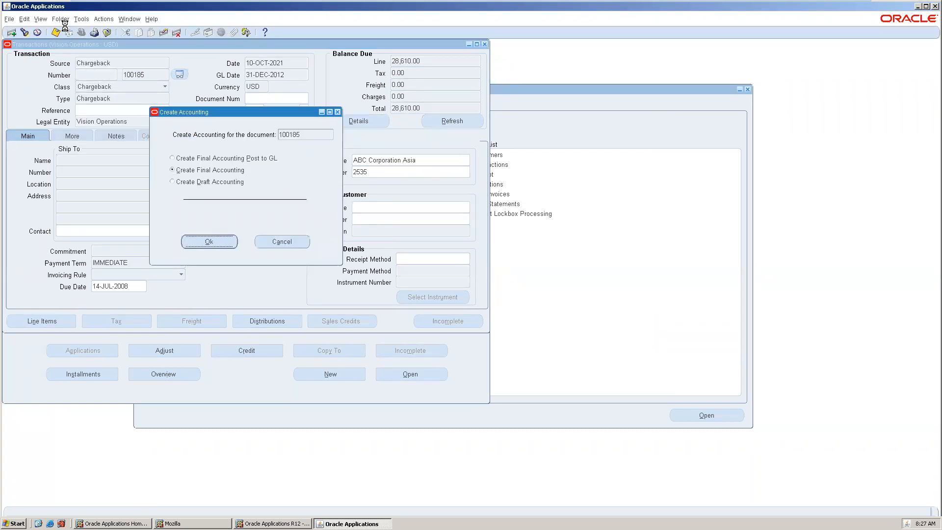
{"action": "left_click", "coordinate": [535, 290]}
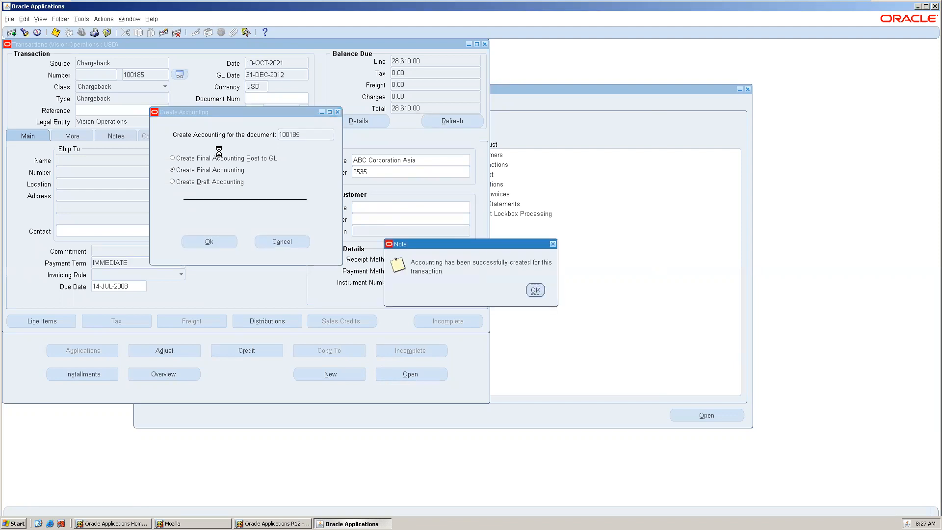
View the chargeback's accounting and its subledger journal entry, then close the browser window
{"action": "left_click", "coordinate": [81, 20]}
{"action": "left_click", "coordinate": [102, 54]}
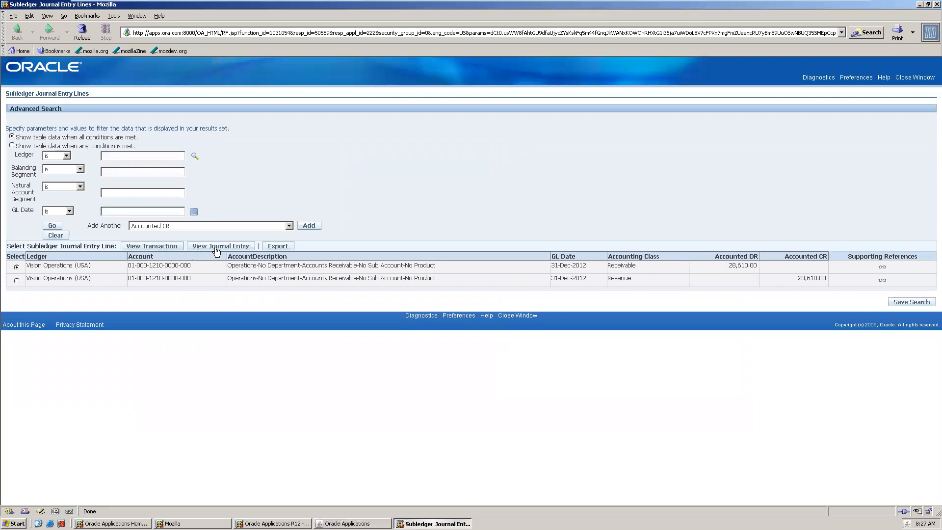
{"action": "left_click", "coordinate": [238, 249]}
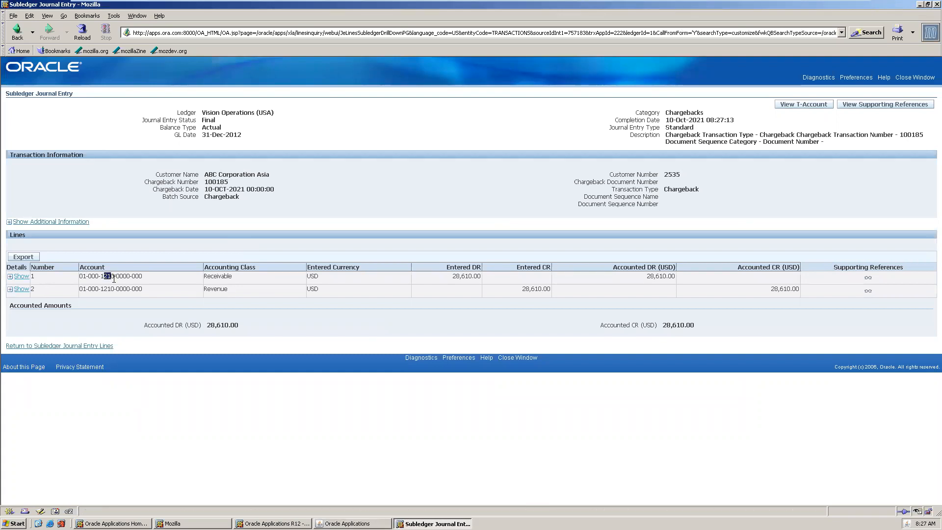
{"action": "left_click_drag", "start_coordinate": [108, 289], "coordinate": [182, 302]}
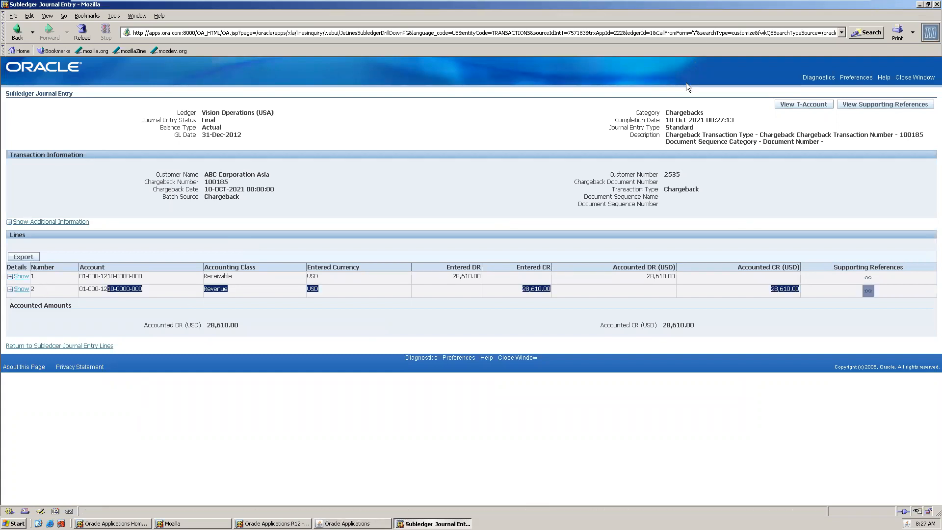
{"action": "left_click", "coordinate": [914, 77]}
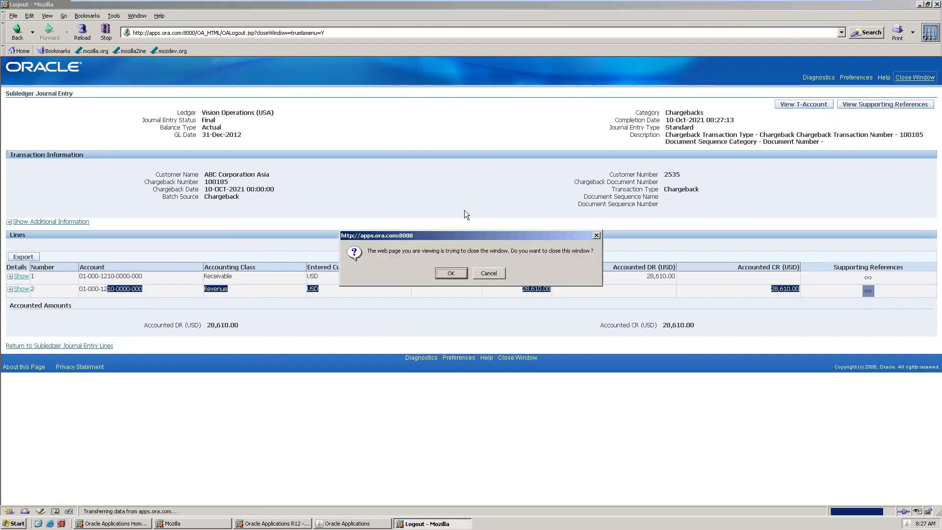
{"action": "left_click", "coordinate": [448, 272]}
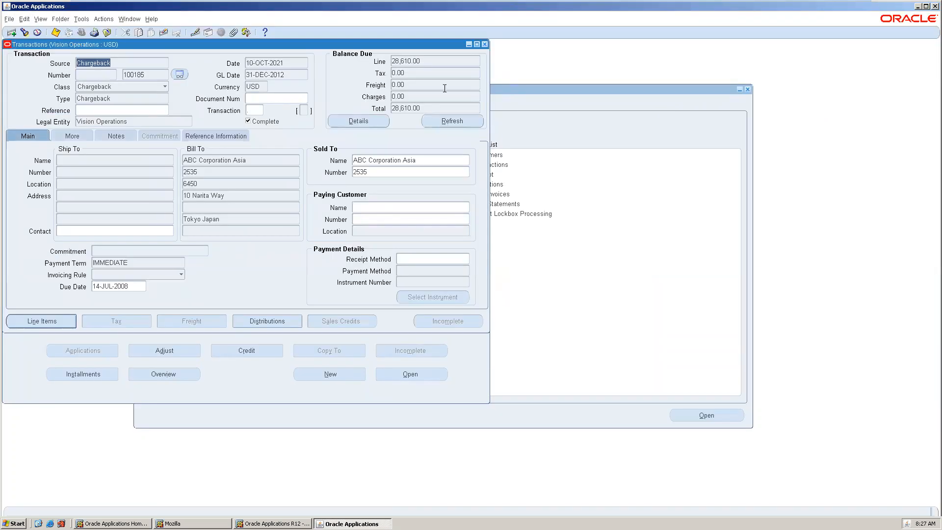
Close the transaction windows and expand the Setup Transactions functions in the Navigator
{"action": "left_click", "coordinate": [485, 44]}
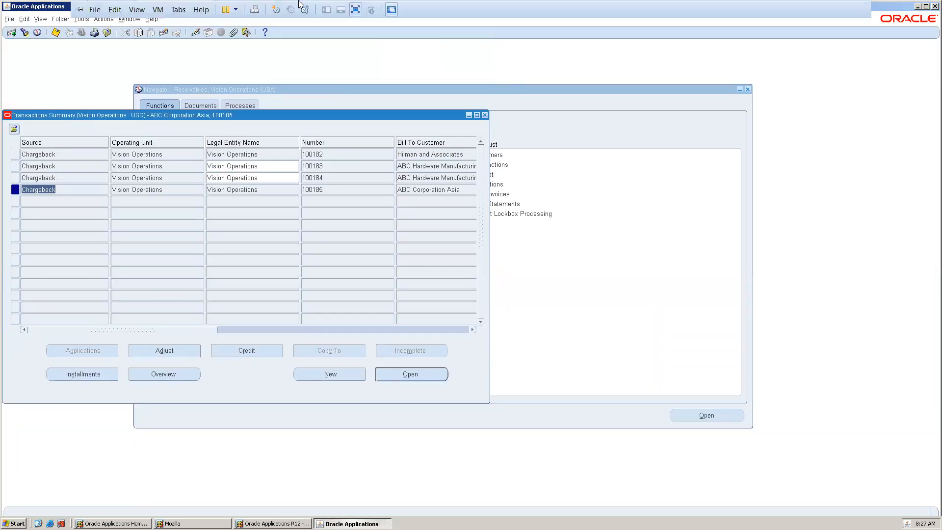
{"action": "left_click", "coordinate": [486, 116]}
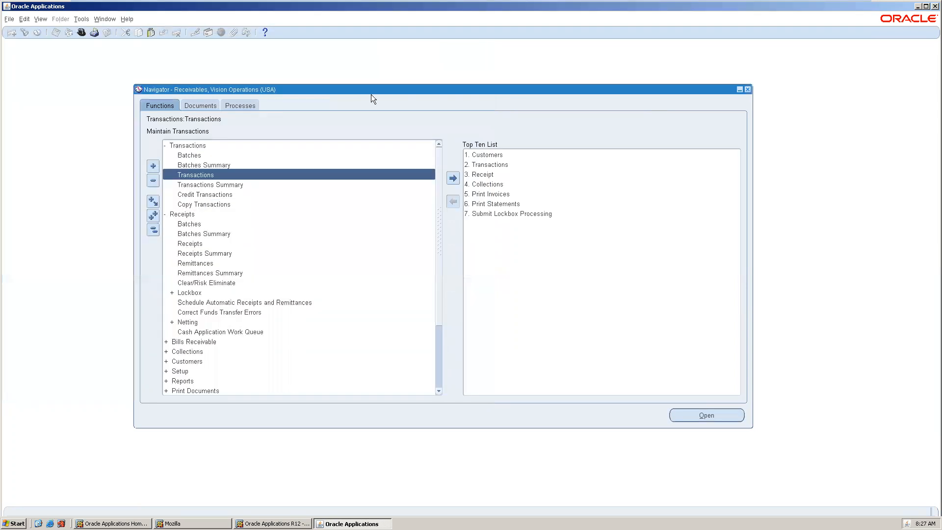
{"action": "left_click", "coordinate": [149, 230]}
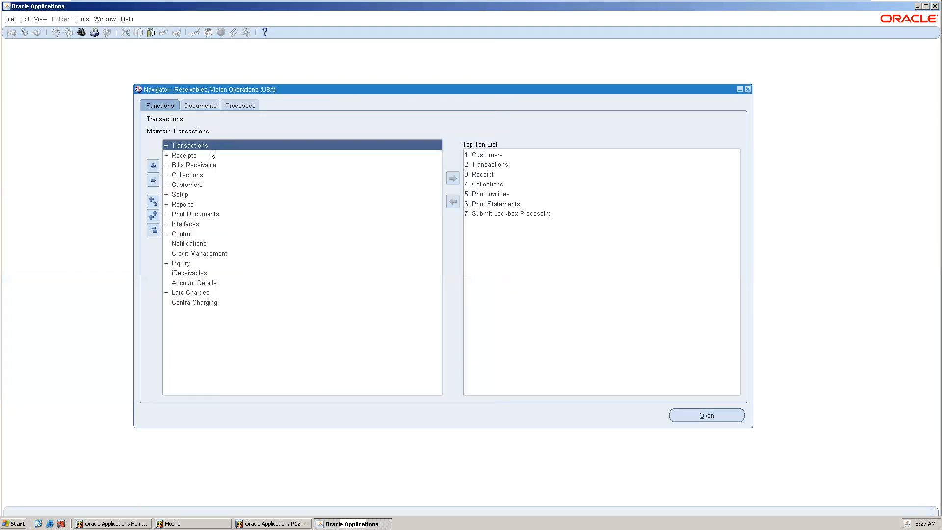
{"action": "double_click", "coordinate": [198, 195]}
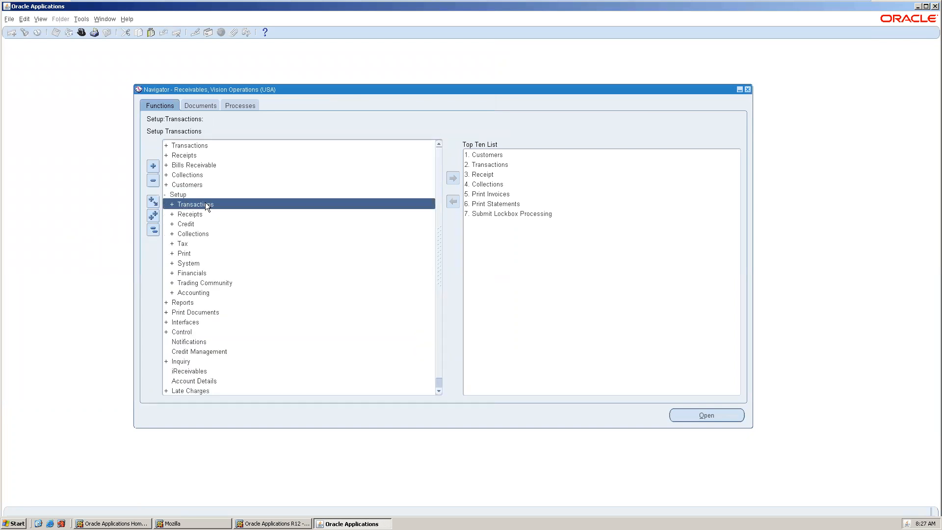
{"action": "double_click", "coordinate": [206, 204]}
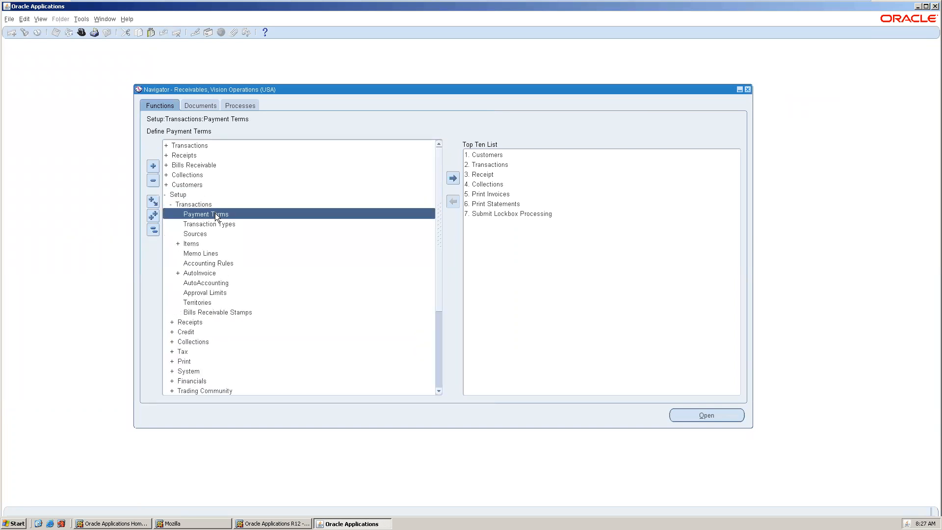
Open Payment Terms and enter a new term named SR Immediate with description SR Immediate
{"action": "double_click", "coordinate": [215, 214]}
{"action": "left_click_drag", "start_coordinate": [255, 43], "coordinate": [293, 63]}
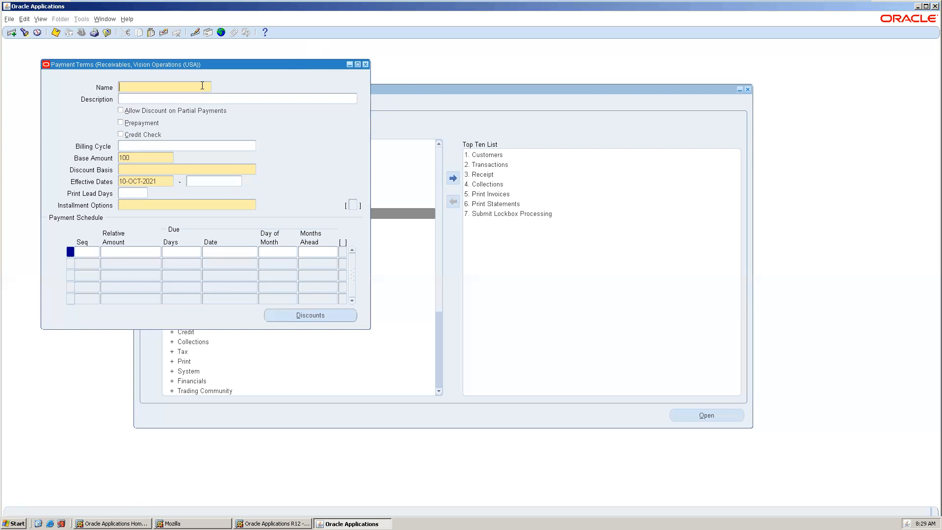
{"action": "type", "text": "SR Immediate"}
{"action": "key", "text": "Tab"}
{"action": "left_click_drag", "start_coordinate": [175, 87], "coordinate": [4, 69]}
{"action": "key", "text": "ctrl+c"}
{"action": "left_click", "coordinate": [170, 99]}
{"action": "key", "text": "ctrl+v"}
Set the discount basis to Invoice Amount and installment option to Include tax and freight in first installment
{"action": "left_click", "coordinate": [144, 169]}
{"action": "left_click", "coordinate": [253, 169]}
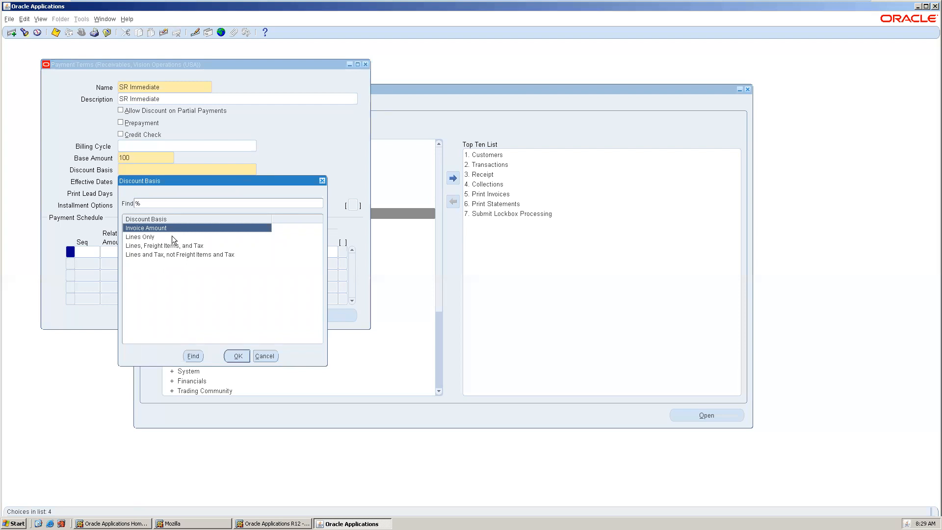
{"action": "left_click", "coordinate": [172, 236]}
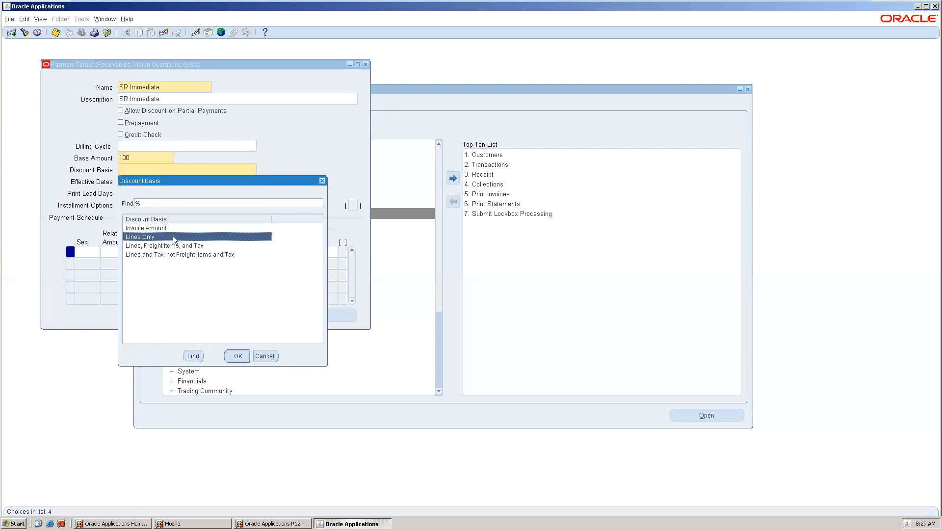
{"action": "double_click", "coordinate": [175, 229]}
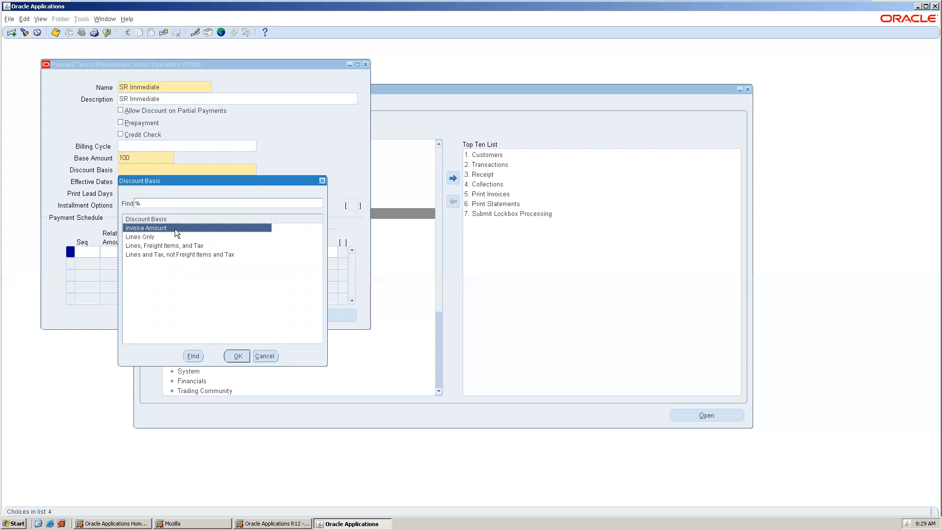
{"action": "left_click", "coordinate": [158, 201]}
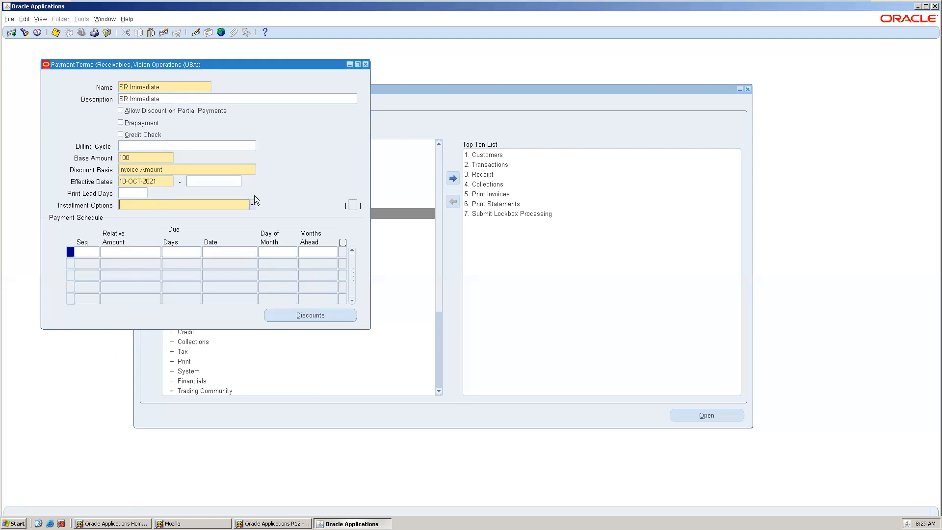
{"action": "left_click", "coordinate": [255, 205]}
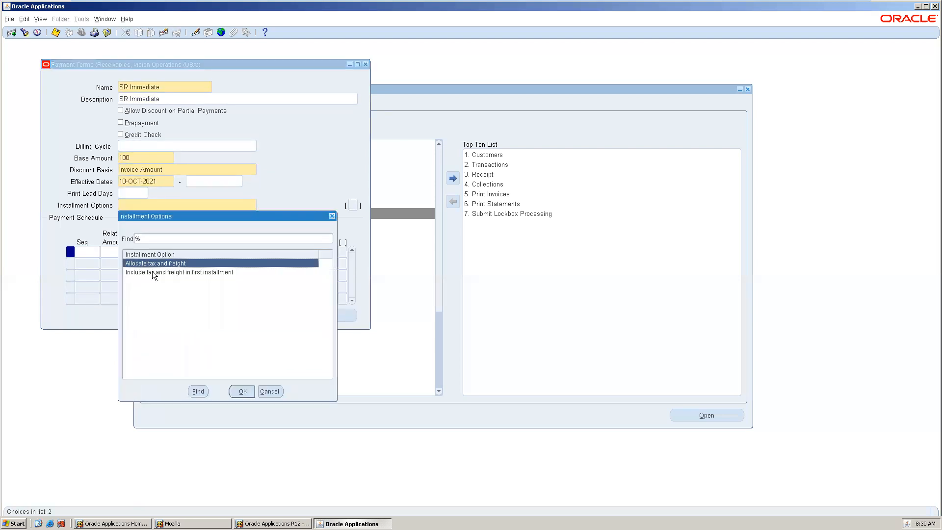
{"action": "double_click", "coordinate": [152, 270]}
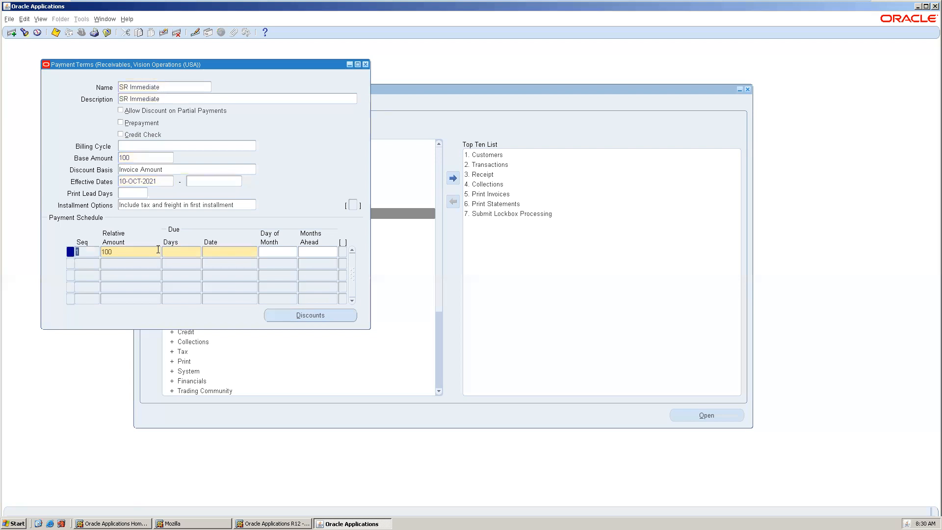
Save the payment term with a schedule line of relative amount 100 due in 0 days, then close it
{"action": "key", "text": "ctrl+s"}
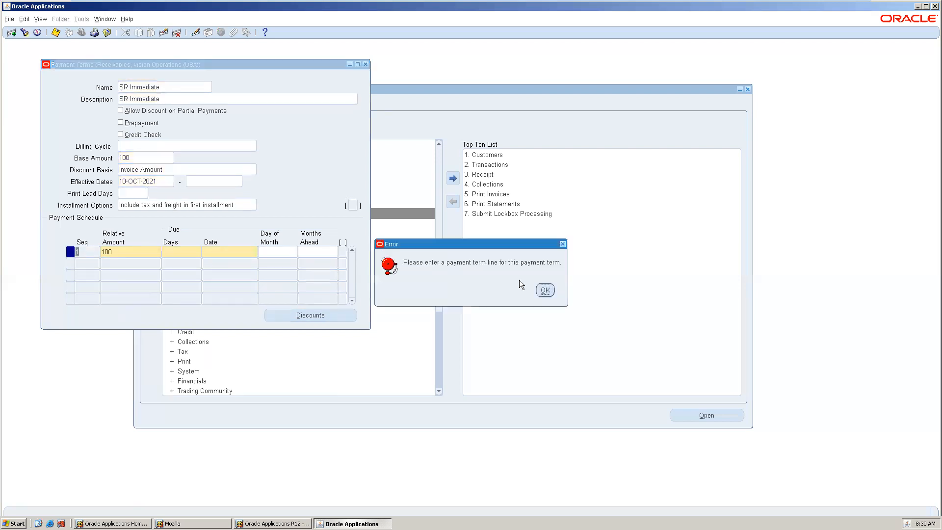
{"action": "left_click", "coordinate": [545, 290]}
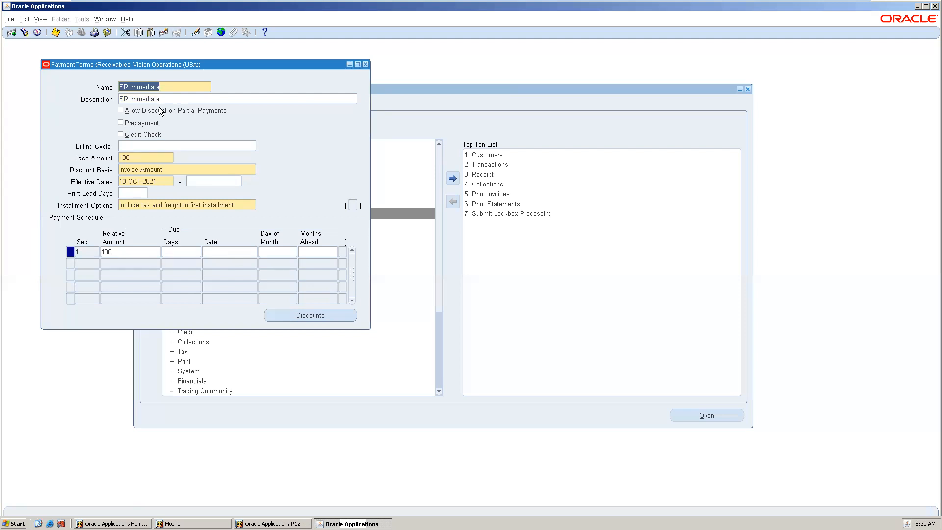
{"action": "left_click", "coordinate": [162, 157]}
{"action": "left_click", "coordinate": [134, 193]}
{"action": "left_click", "coordinate": [140, 205]}
{"action": "left_click", "coordinate": [181, 253]}
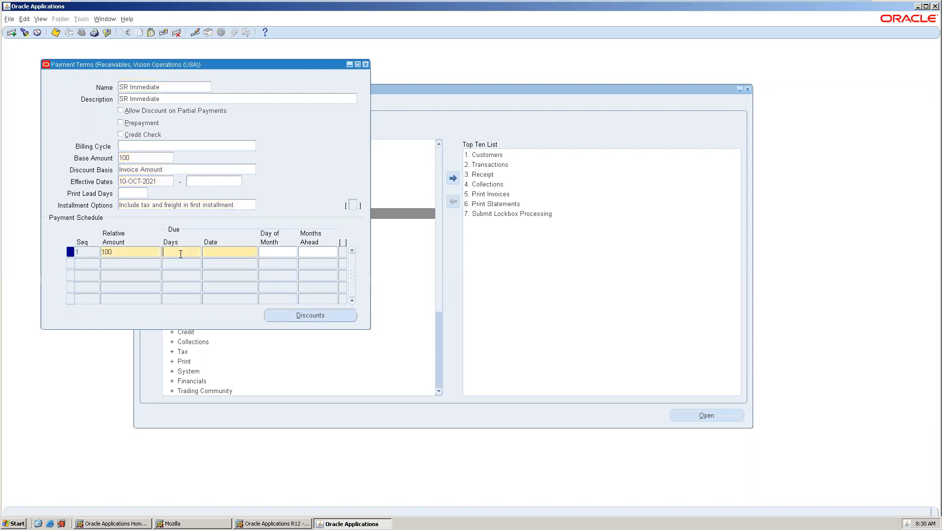
{"action": "type", "text": "0"}
{"action": "key", "text": "Tab"}
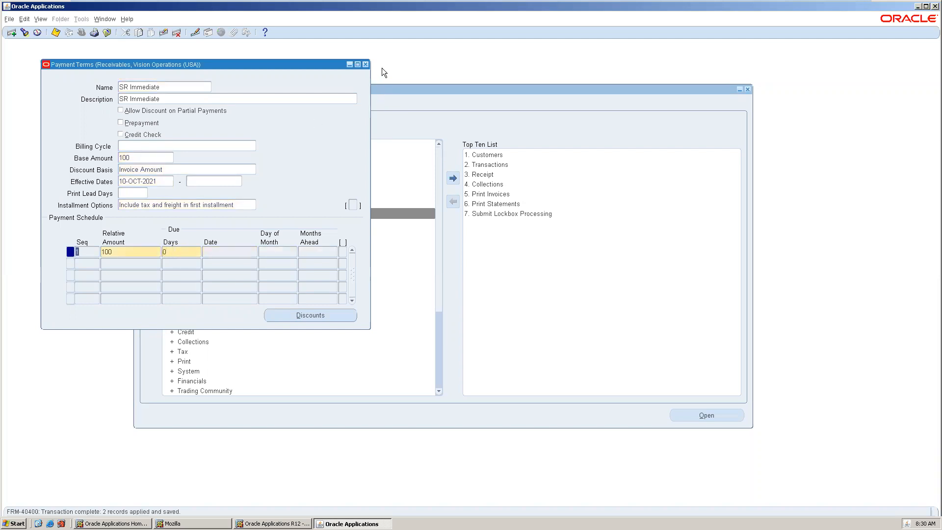
{"action": "left_click", "coordinate": [365, 64]}
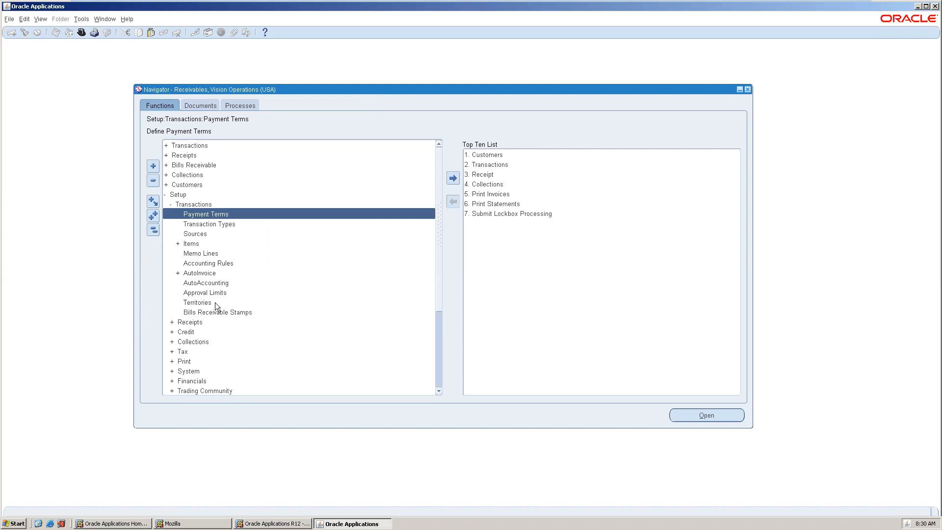
Open Transaction Sources and query all existing transaction sources
{"action": "left_click", "coordinate": [211, 235]}
{"action": "double_click", "coordinate": [210, 232]}
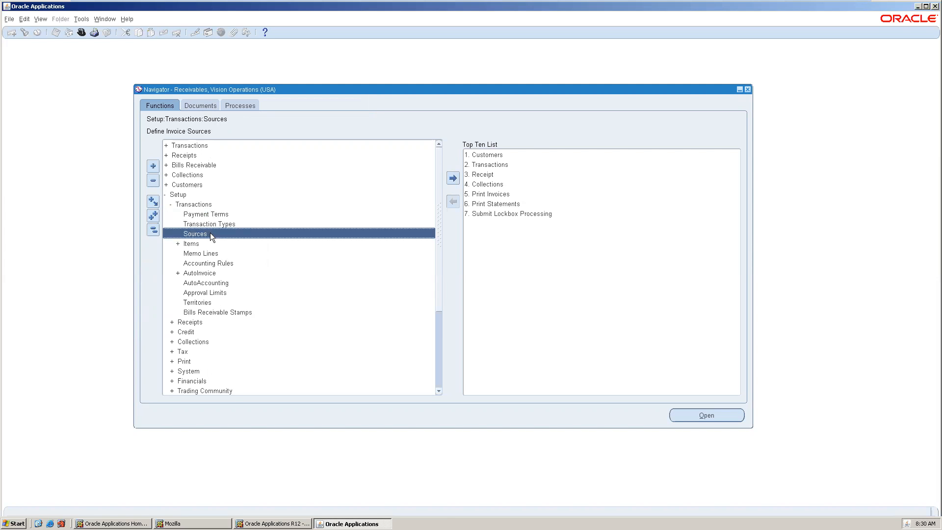
{"action": "left_click_drag", "start_coordinate": [181, 42], "coordinate": [337, 104]}
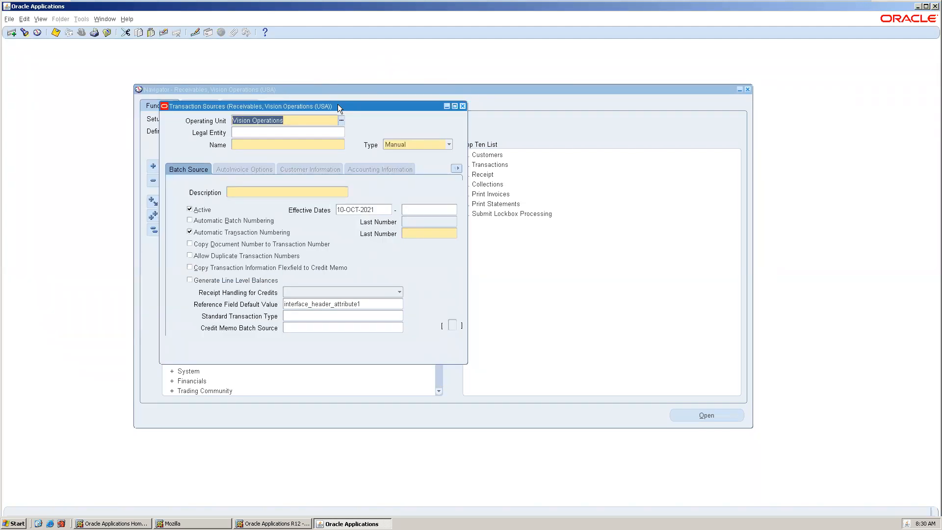
{"action": "left_click", "coordinate": [279, 144]}
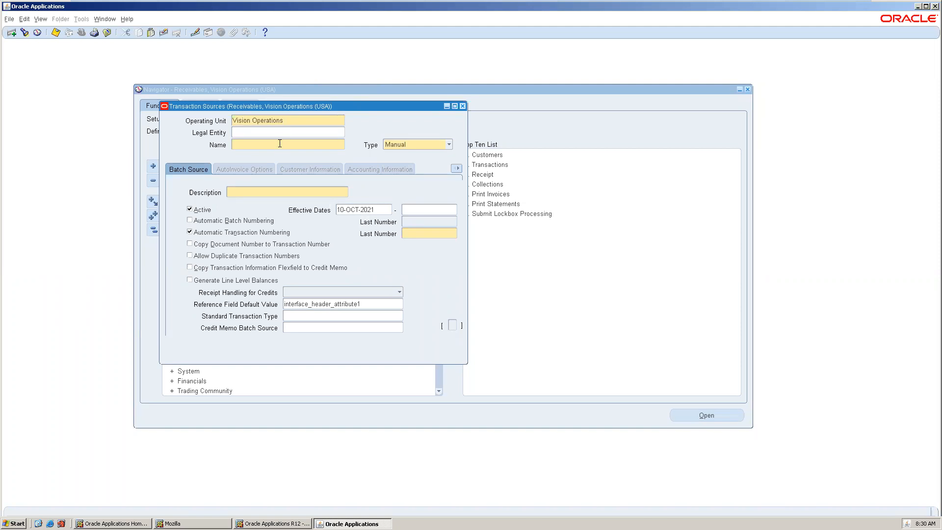
{"action": "left_click", "coordinate": [427, 143]}
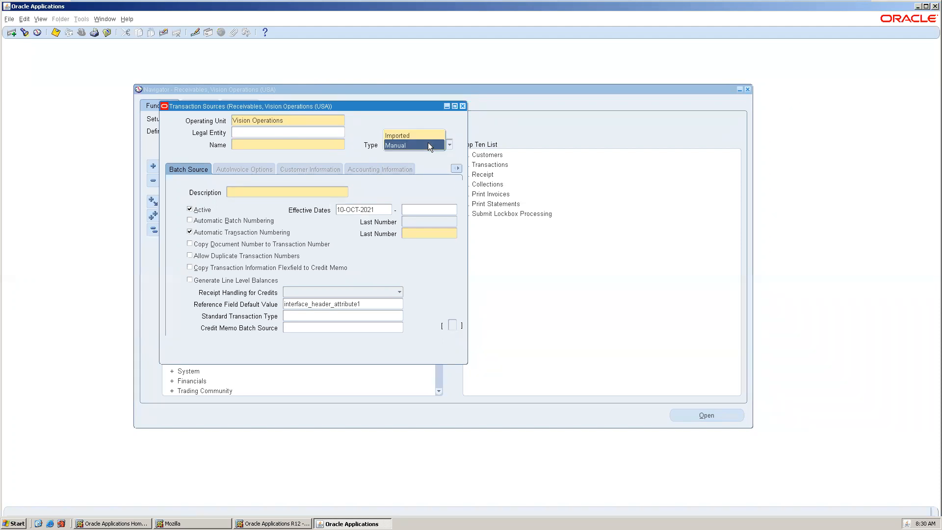
{"action": "left_click", "coordinate": [429, 145]}
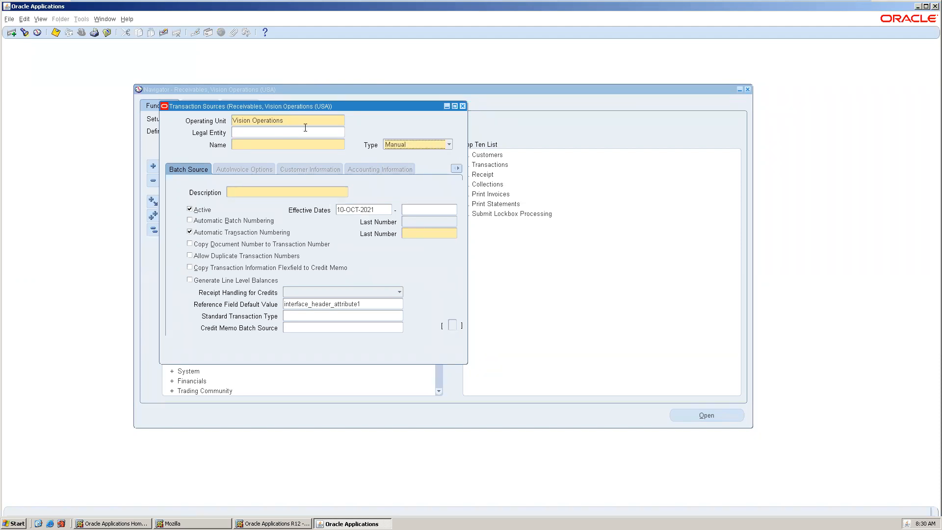
{"action": "left_click", "coordinate": [305, 130]}
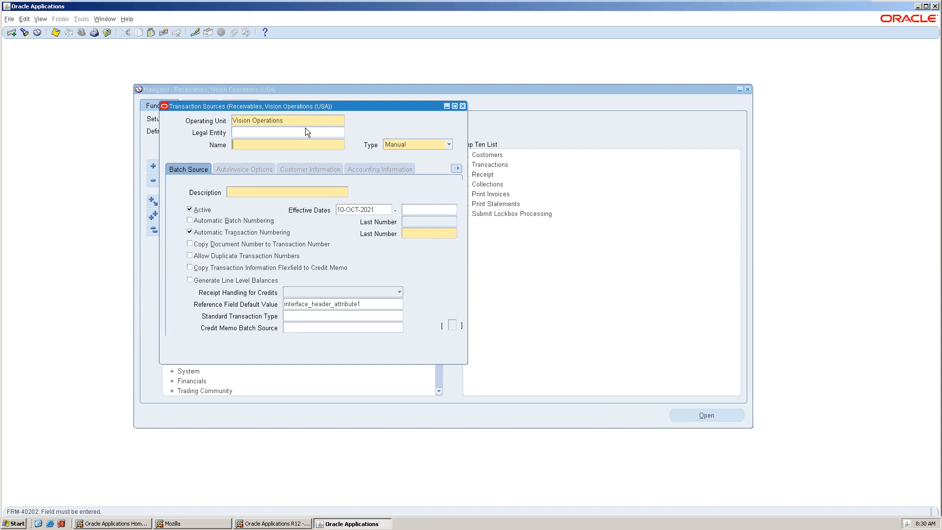
{"action": "key", "text": "shift+Tab"}
{"action": "key", "text": "F11"}
{"action": "key", "text": "ctrl+F11"}
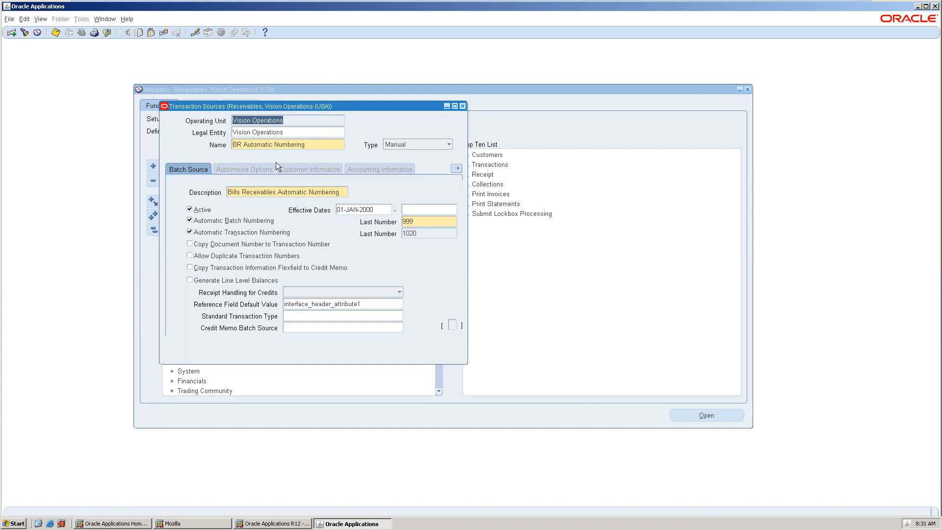
Browse to the CONTRACTS source and review its AutoInvoice, customer, accounting and sales credit validation tabs
{"action": "key", "text": "Down"}
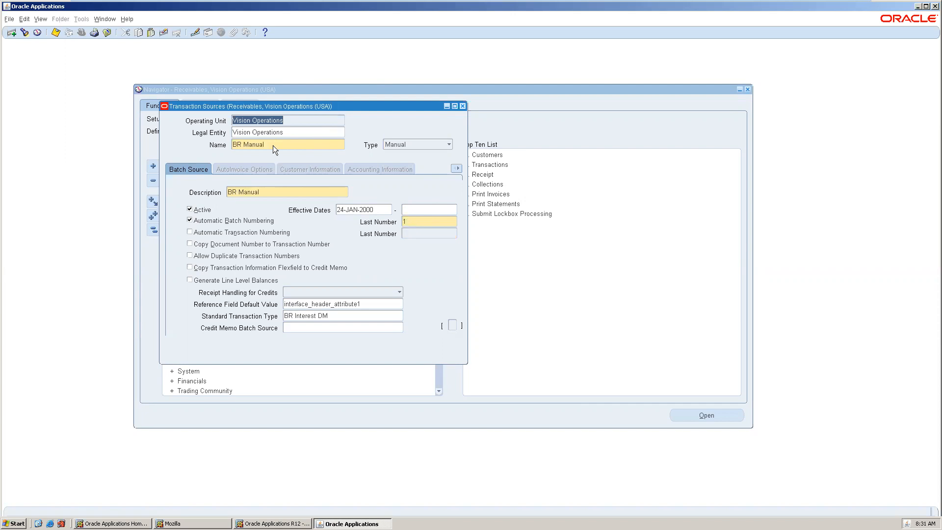
{"action": "key", "text": "Down"}
{"action": "key", "text": "Down"}
{"action": "key", "text": "Down"}
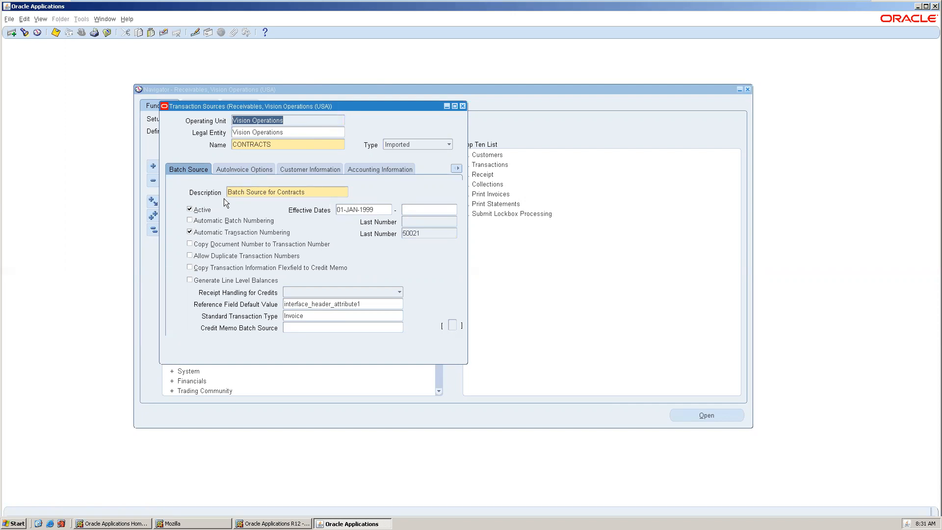
{"action": "left_click", "coordinate": [231, 170]}
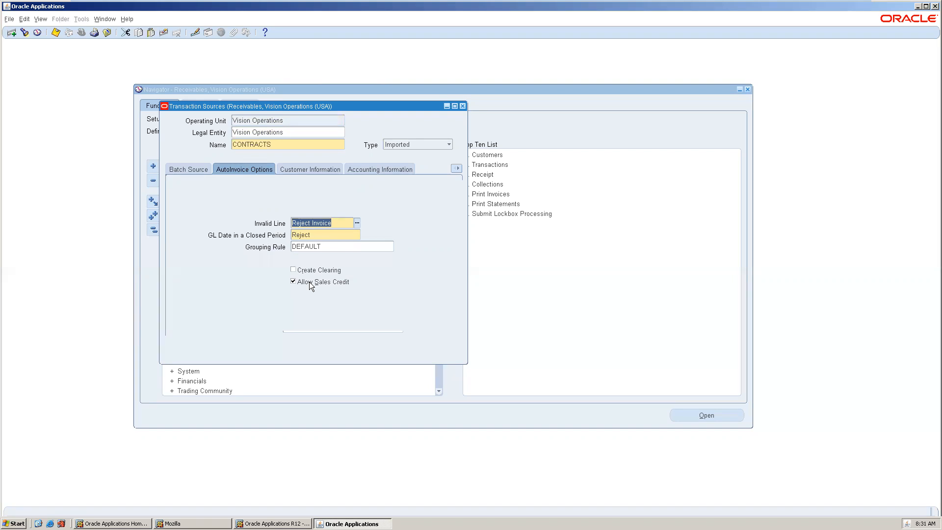
{"action": "left_click", "coordinate": [315, 172]}
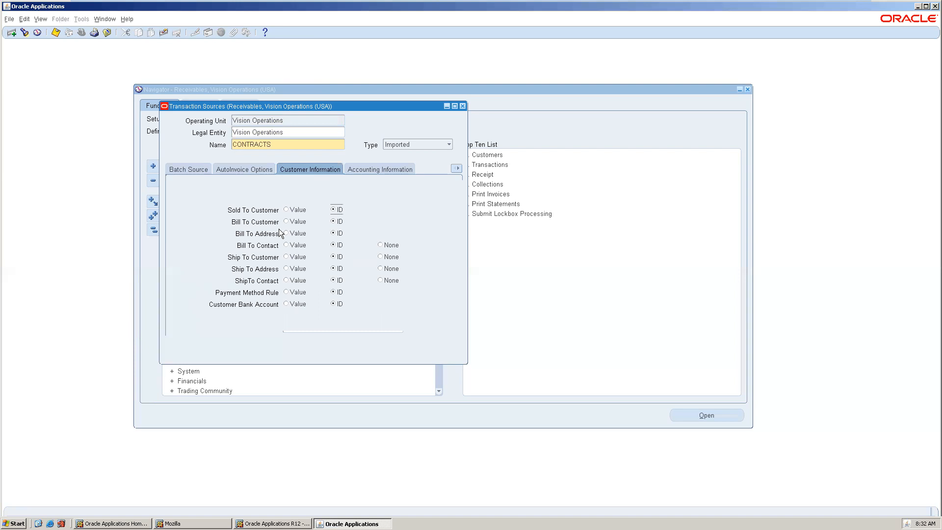
{"action": "left_click", "coordinate": [385, 169]}
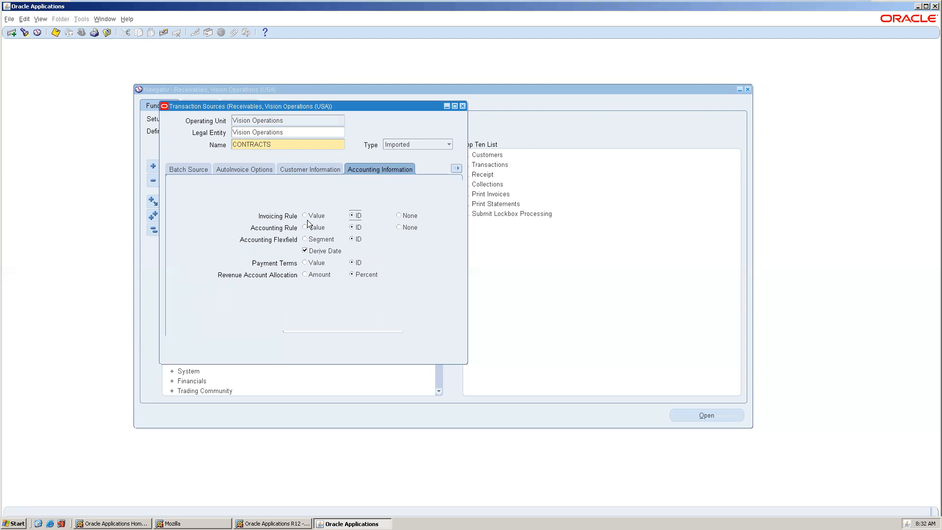
{"action": "left_click", "coordinate": [457, 169]}
{"action": "left_click", "coordinate": [439, 231]}
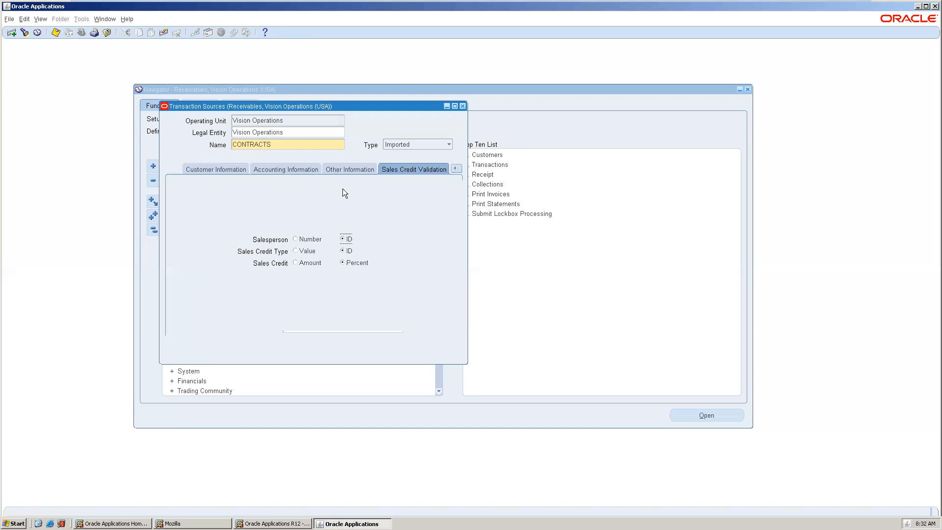
{"action": "left_click", "coordinate": [350, 166]}
{"action": "left_click", "coordinate": [199, 169]}
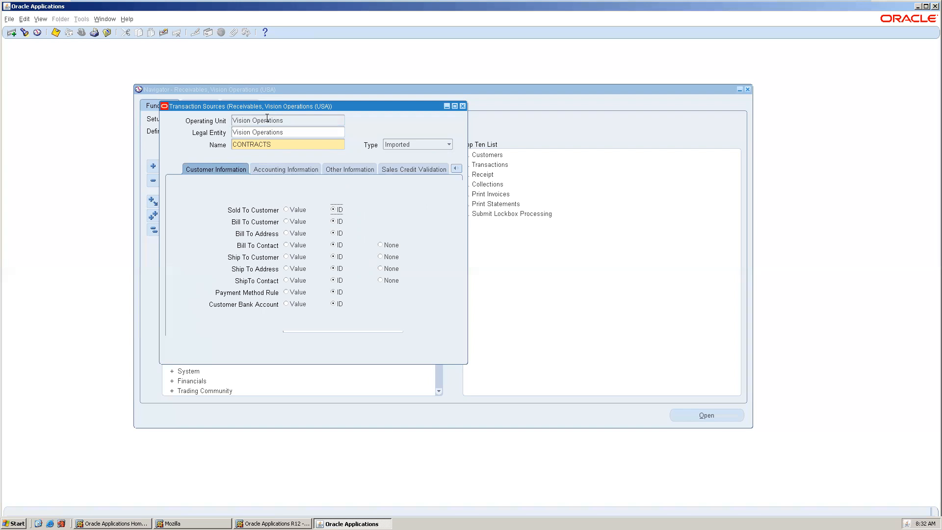
Close the sources window, open Standard Memo Lines and query all existing memo lines
{"action": "left_click", "coordinate": [463, 106]}
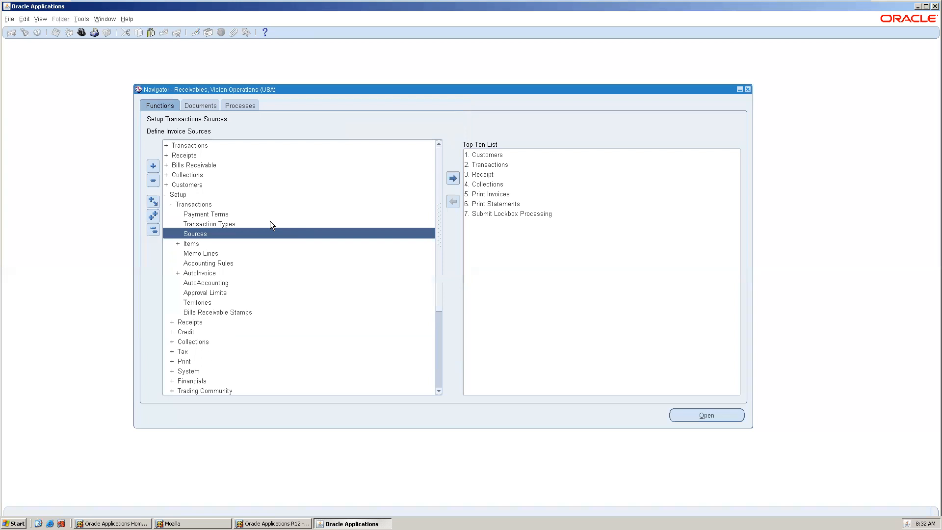
{"action": "double_click", "coordinate": [216, 242]}
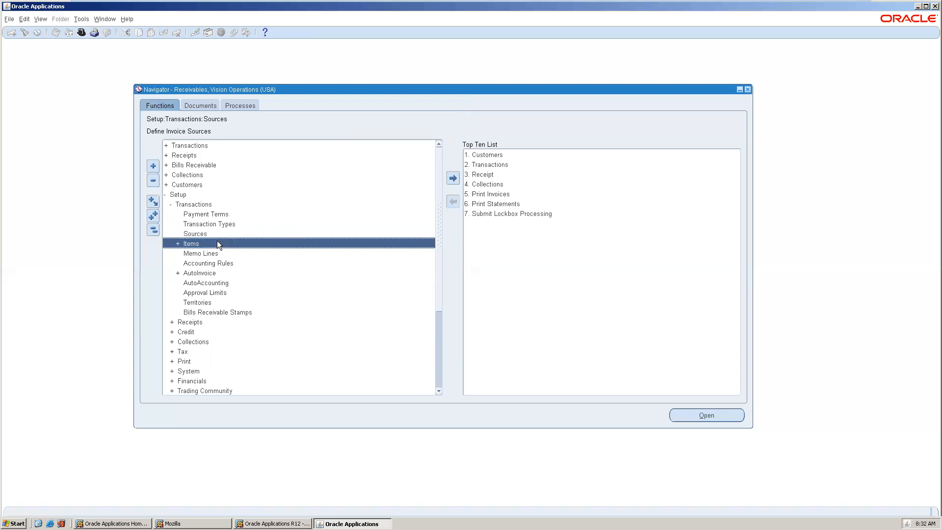
{"action": "double_click", "coordinate": [218, 243]}
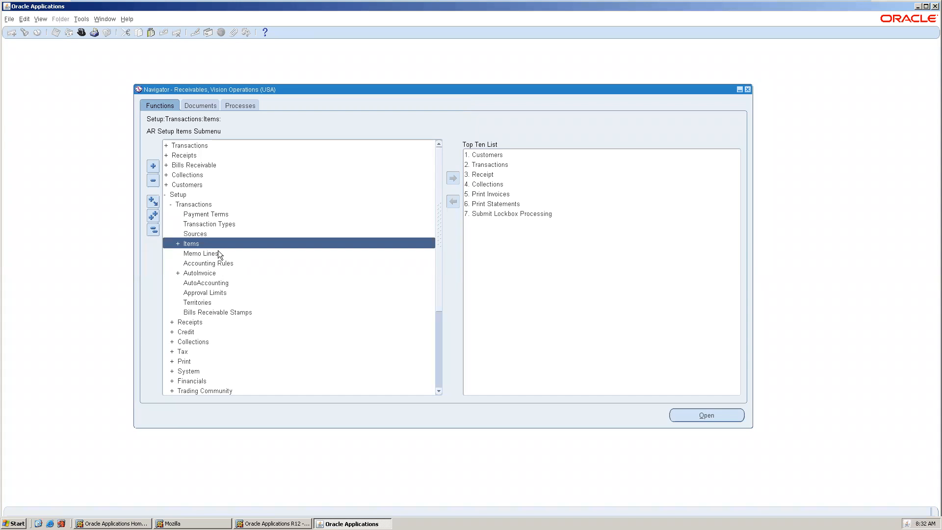
{"action": "left_click", "coordinate": [219, 251]}
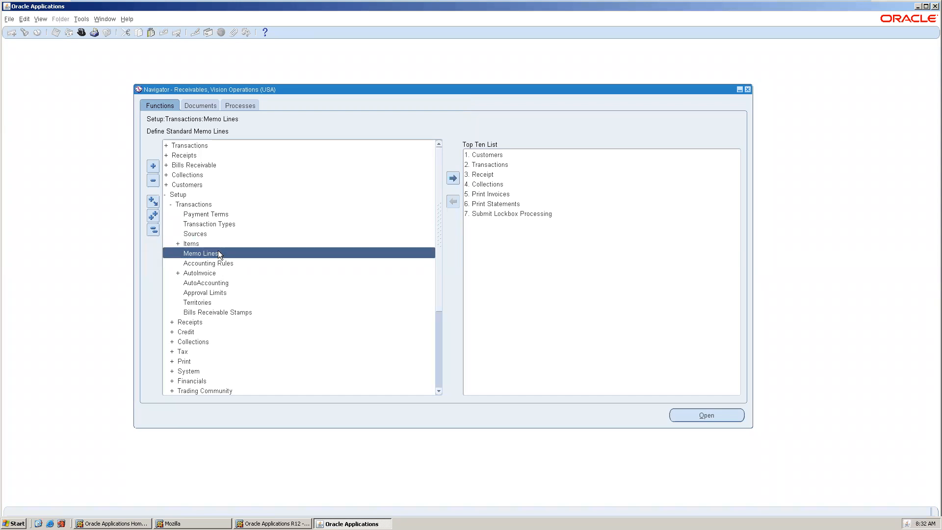
{"action": "double_click", "coordinate": [218, 252]}
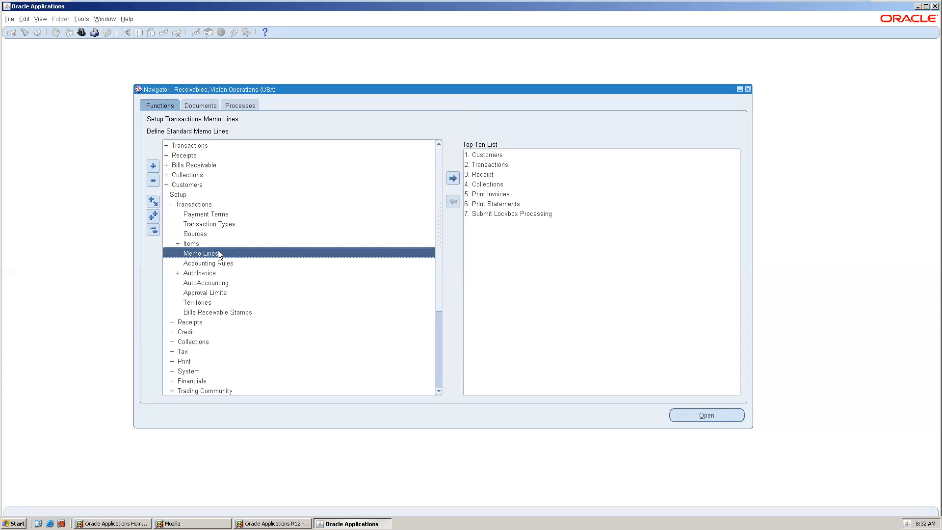
{"action": "left_click_drag", "start_coordinate": [195, 45], "coordinate": [462, 166]}
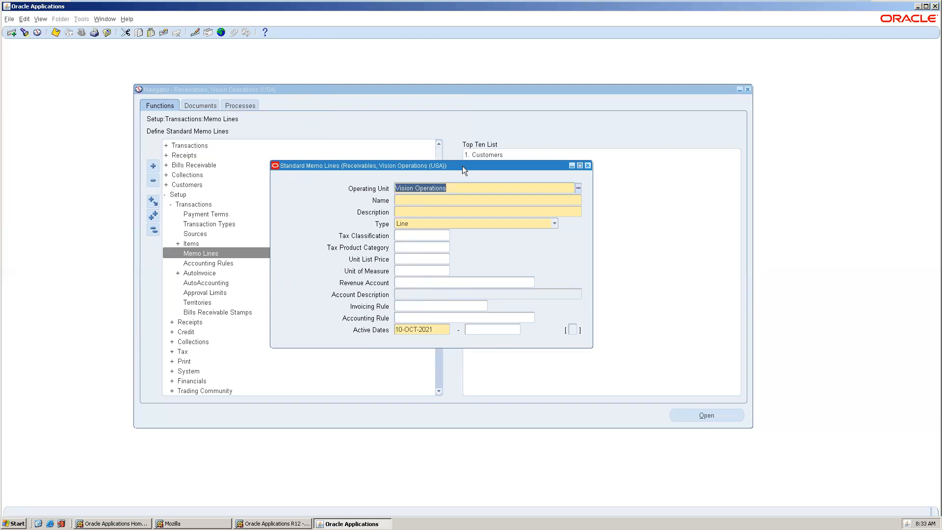
{"action": "key", "text": "Tab"}
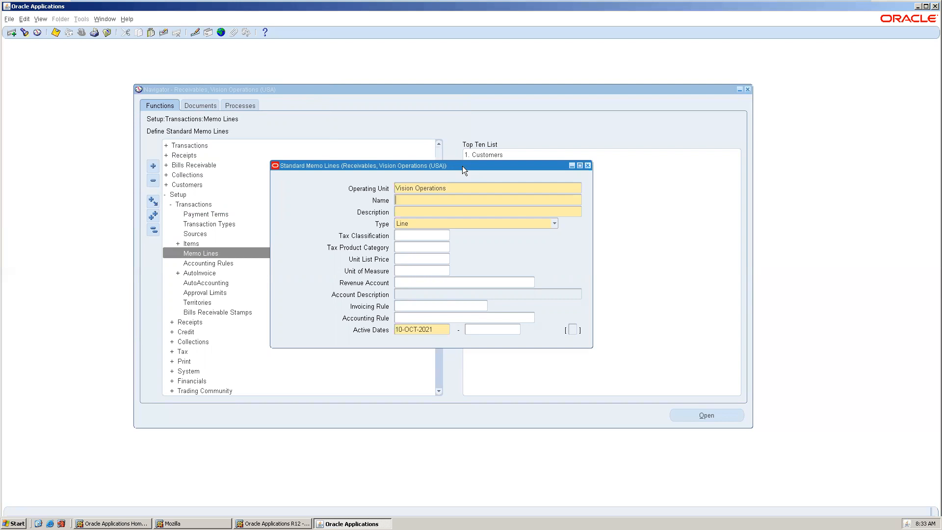
{"action": "key", "text": "Tab"}
{"action": "key", "text": "shift+Tab"}
{"action": "key", "text": "F11"}
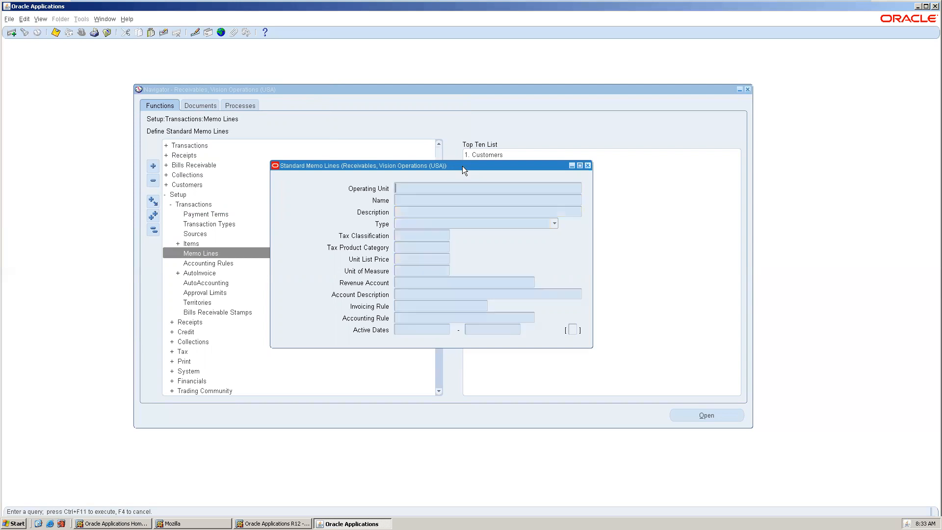
{"action": "key", "text": "ctrl+F11"}
{"action": "left_click_drag", "start_coordinate": [440, 165], "coordinate": [309, 99]}
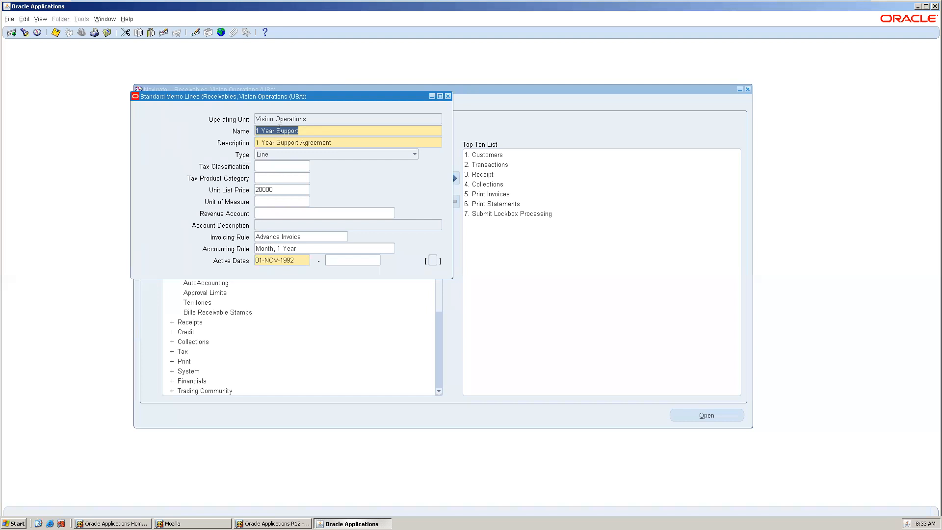
Browse through the queried standard memo lines, then close the memo lines window
{"action": "key", "text": "Down"}
{"action": "key", "text": "Down"}
{"action": "key", "text": "Down"}
{"action": "key", "text": "Down"}
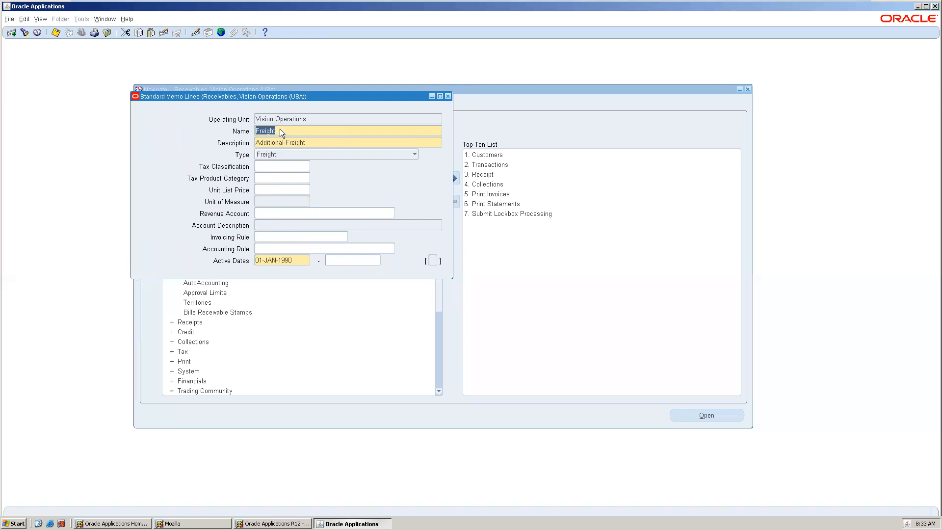
{"action": "key", "text": "Down"}
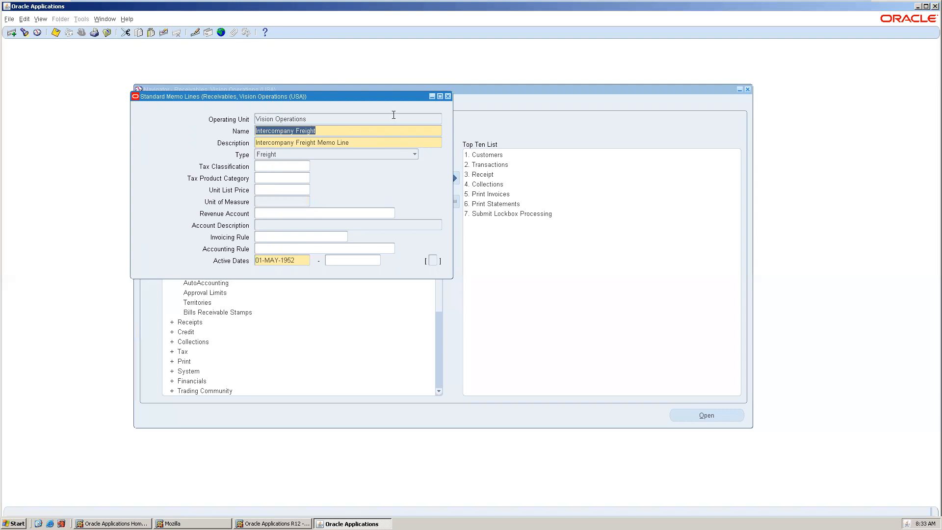
{"action": "left_click", "coordinate": [447, 97]}
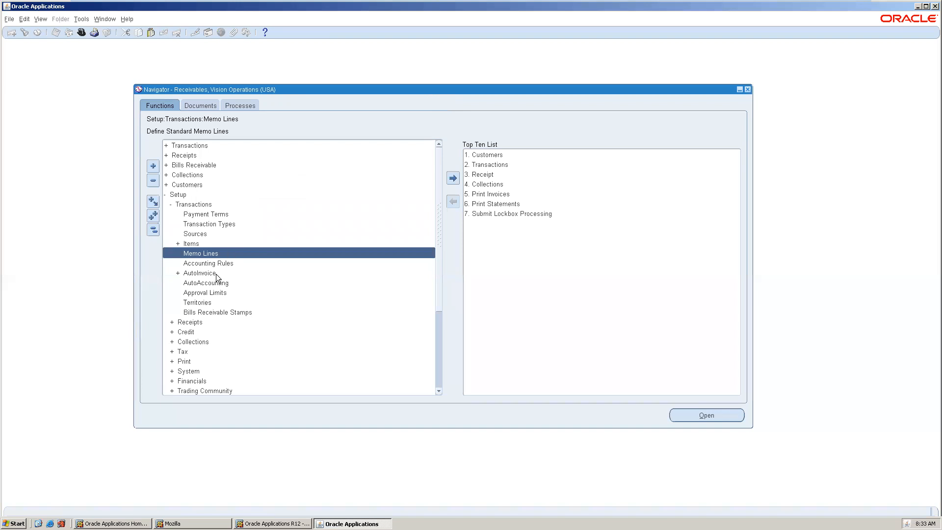
Open Transaction Types and query all existing transaction types
{"action": "left_click", "coordinate": [210, 234]}
{"action": "double_click", "coordinate": [223, 223]}
{"action": "left_click_drag", "start_coordinate": [274, 44], "coordinate": [357, 85]}
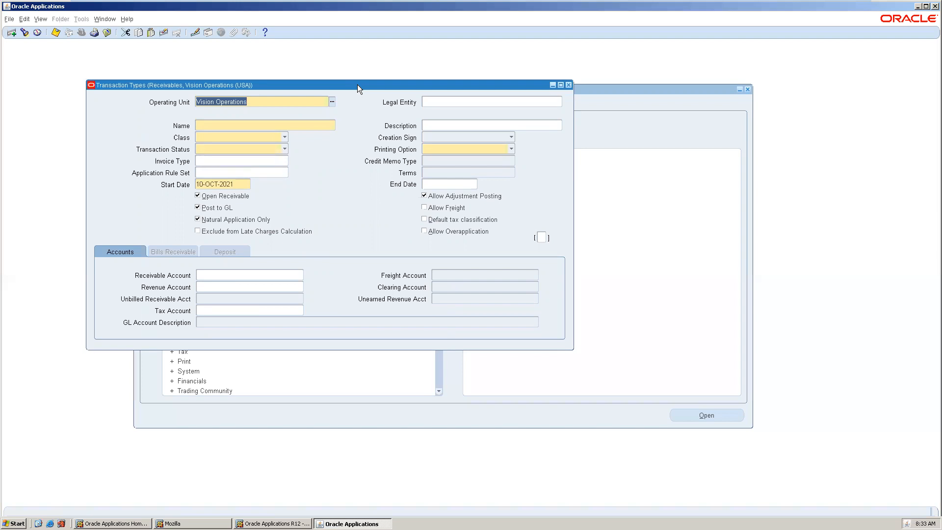
{"action": "left_click", "coordinate": [298, 124]}
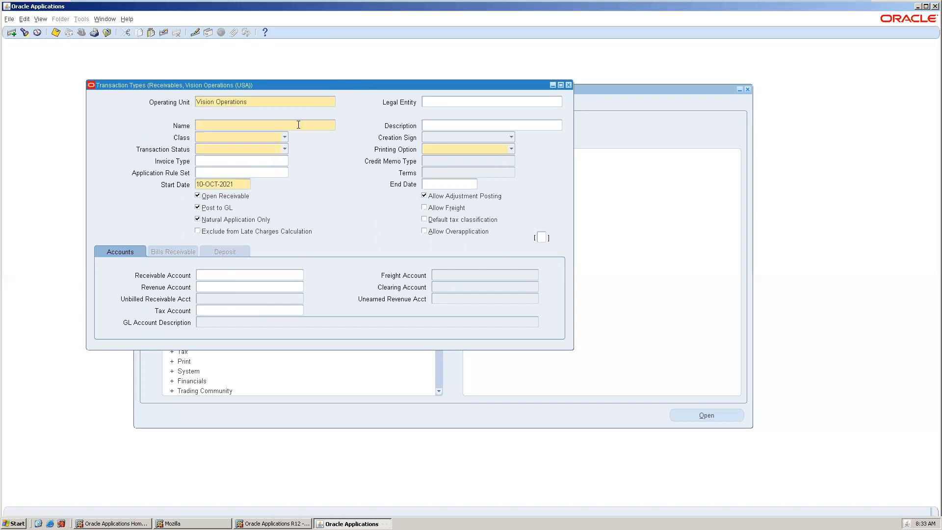
{"action": "key", "text": "shift+Tab"}
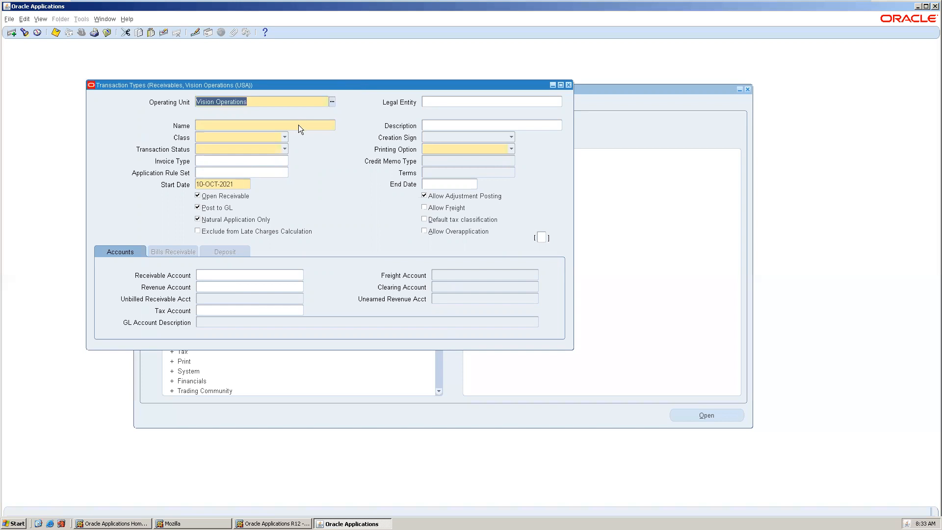
{"action": "key", "text": "F11"}
{"action": "key", "text": "ctrl+F11"}
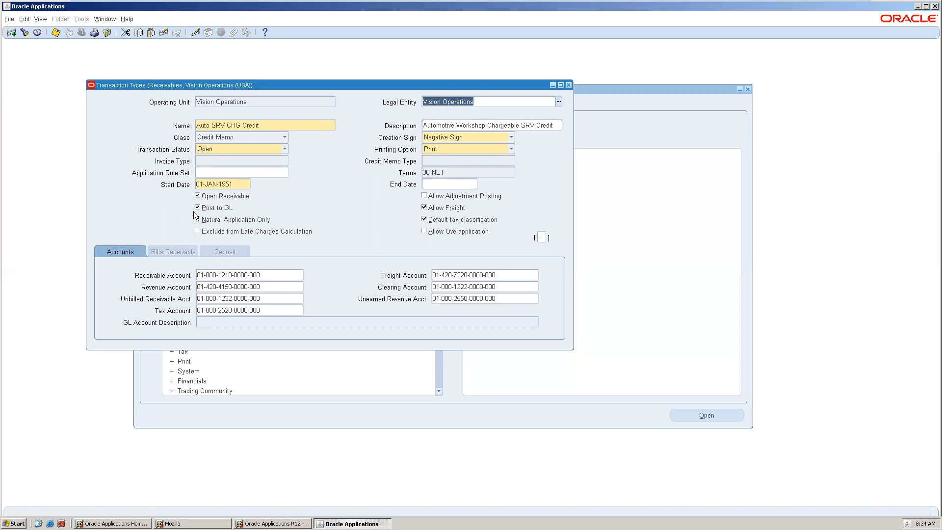
Step through the transaction types and their accounts, then close the window
{"action": "left_click", "coordinate": [242, 129]}
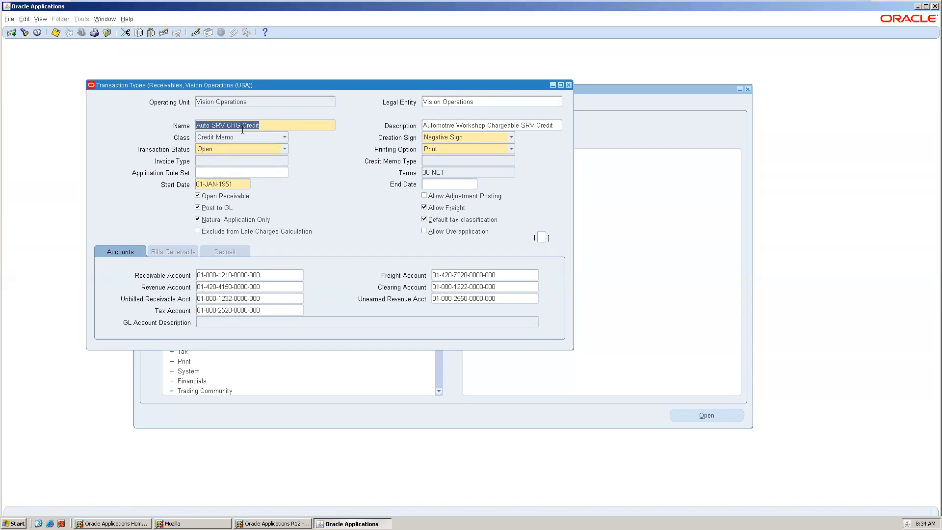
{"action": "key", "text": "Down"}
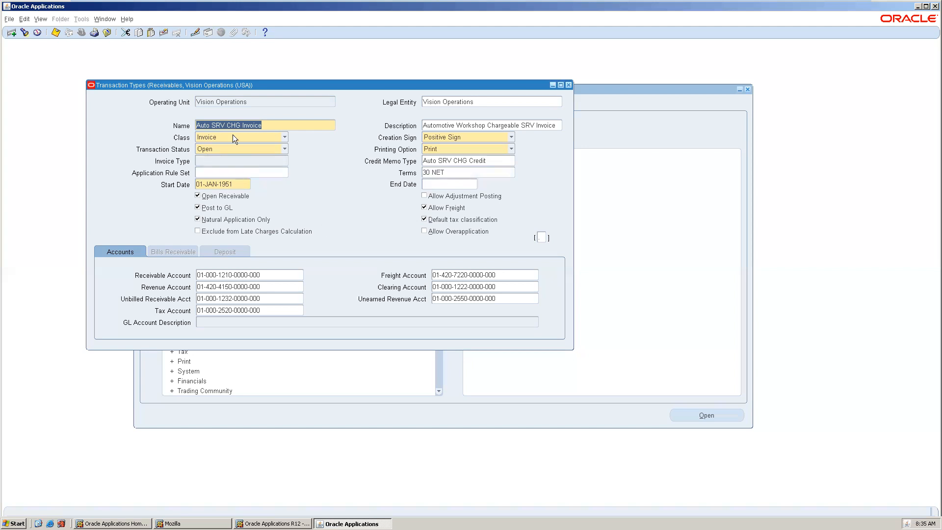
{"action": "key", "text": "Down"}
{"action": "key", "text": "Down"}
{"action": "key", "text": "Down"}
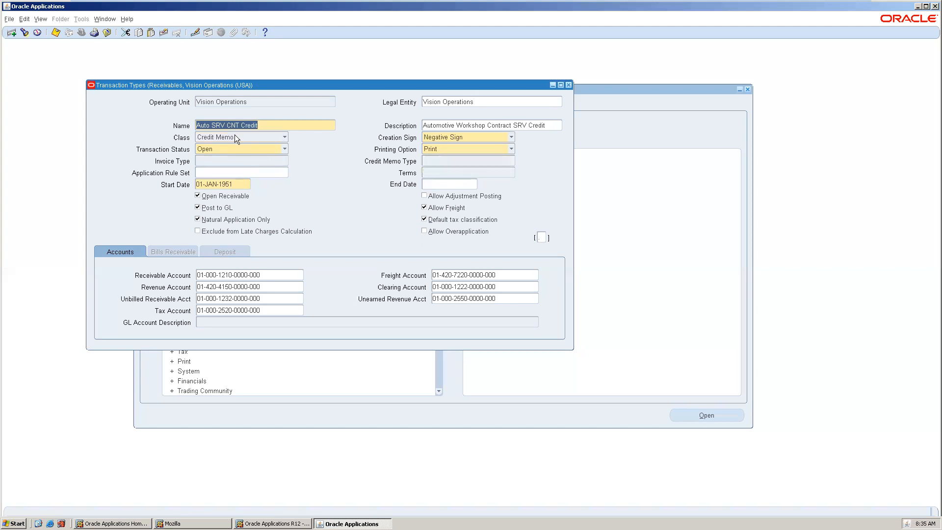
{"action": "key", "text": "Down"}
{"action": "key", "text": "Down"}
{"action": "key", "text": "Down"}
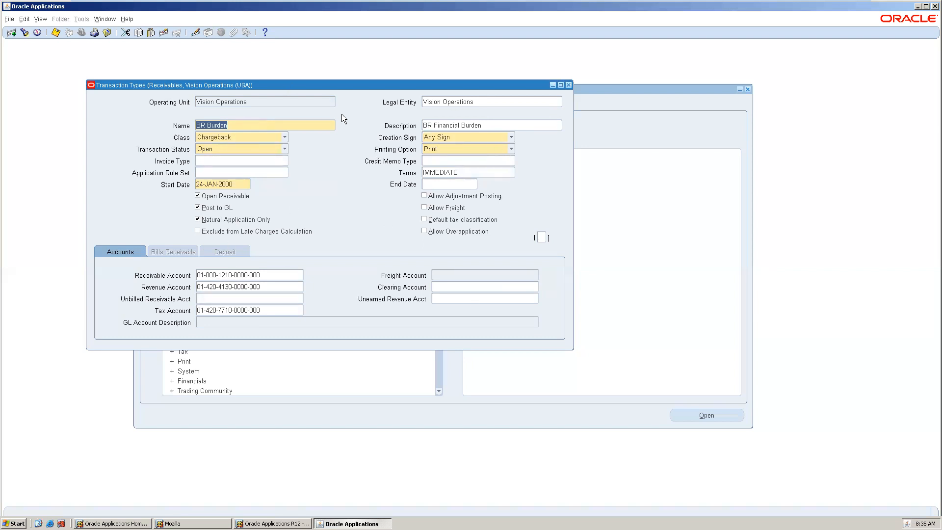
{"action": "left_click", "coordinate": [568, 85]}
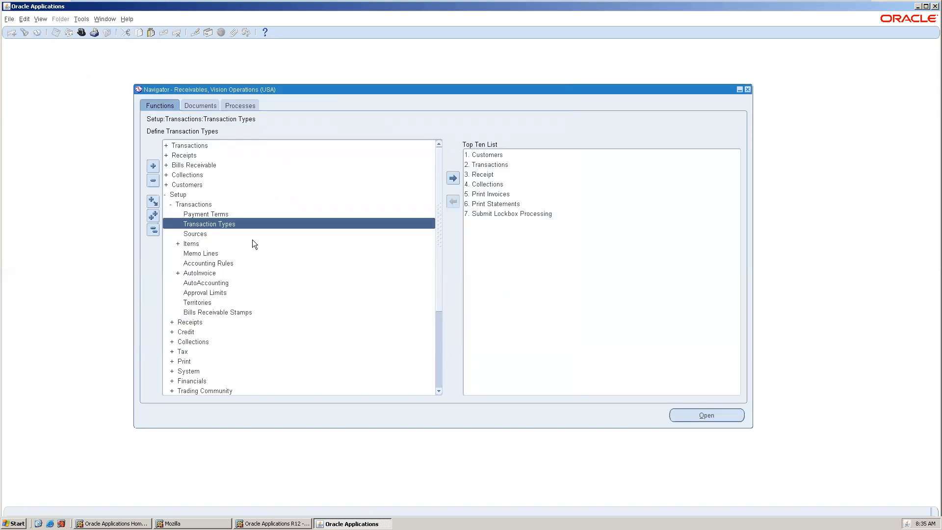
Explore the setup transaction menu entries, including the AutoInvoice submenu's line ordering and grouping rules
{"action": "left_click", "coordinate": [228, 263]}
{"action": "left_click", "coordinate": [221, 271]}
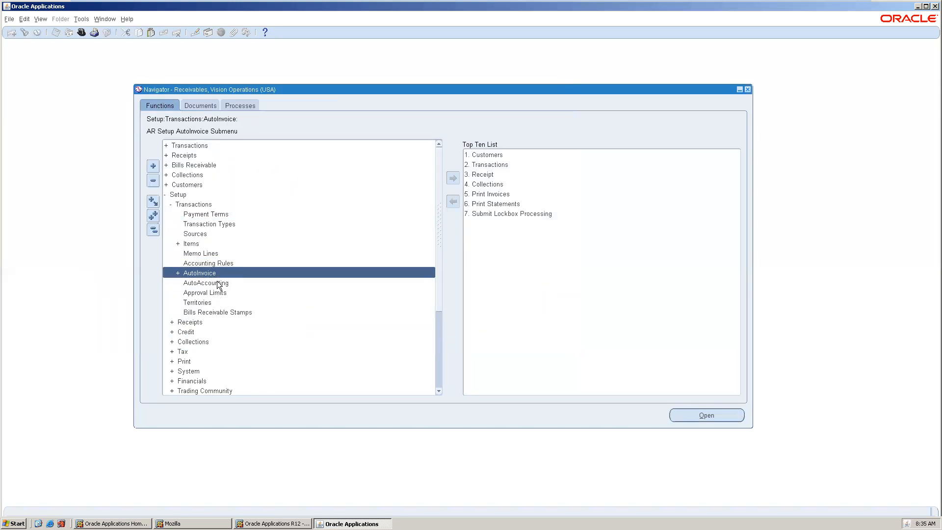
{"action": "double_click", "coordinate": [220, 273]}
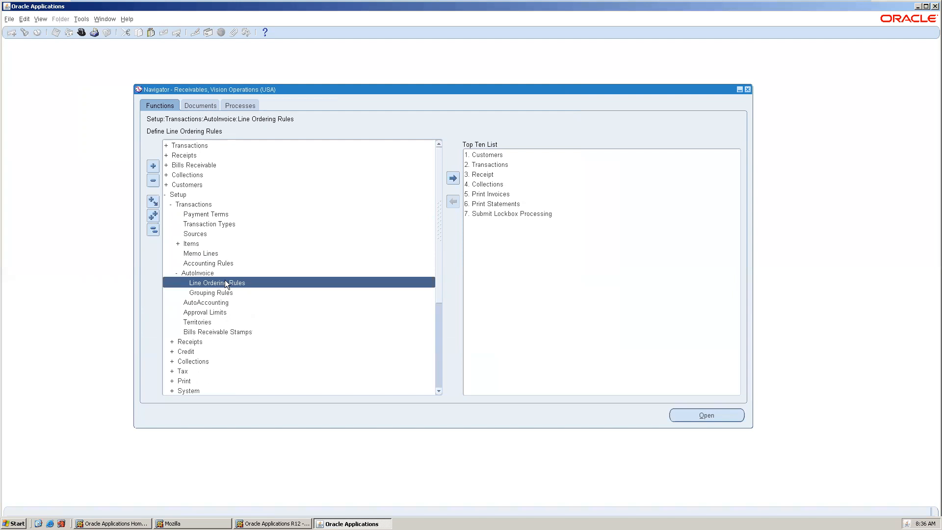
{"action": "double_click", "coordinate": [220, 273]}
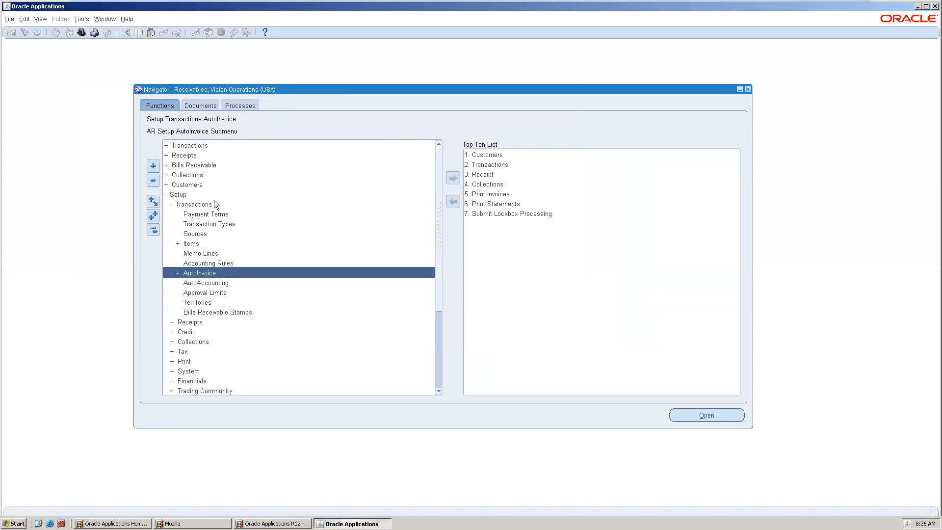
{"action": "left_click", "coordinate": [218, 252]}
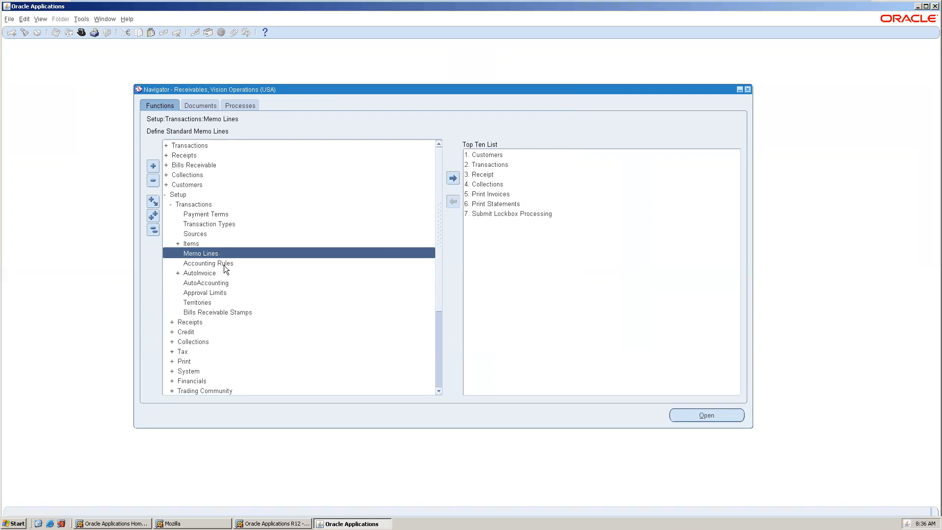
{"action": "left_click", "coordinate": [223, 265]}
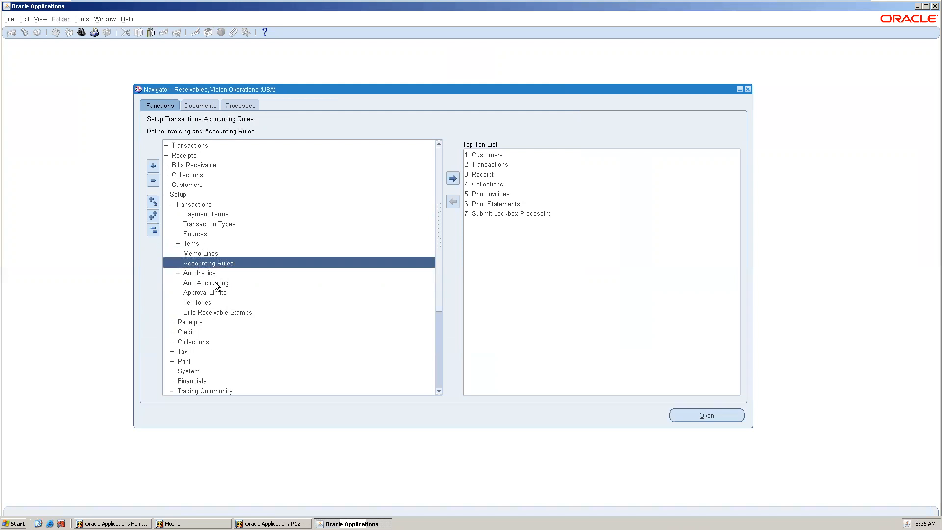
{"action": "left_click", "coordinate": [216, 284]}
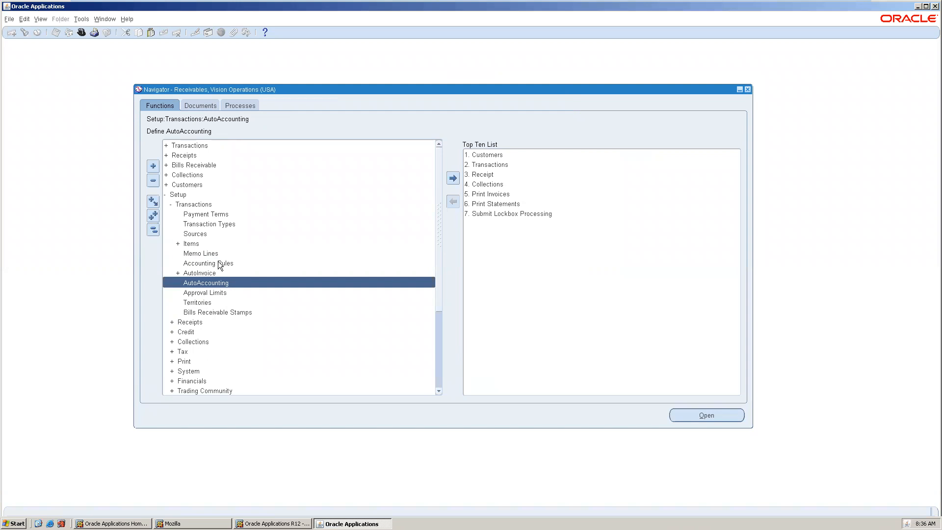
{"action": "left_click", "coordinate": [219, 263]}
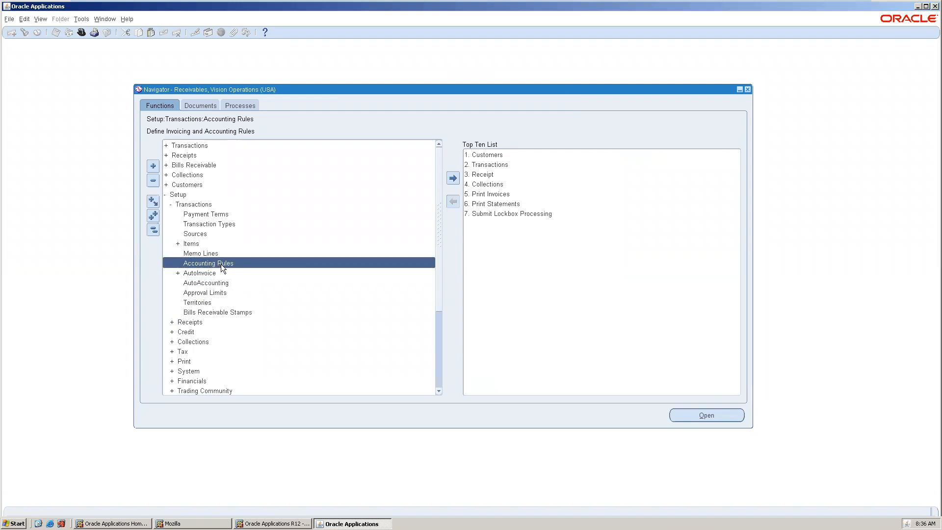
Open Accounting Rules and query all existing accounting rules
{"action": "double_click", "coordinate": [220, 264]}
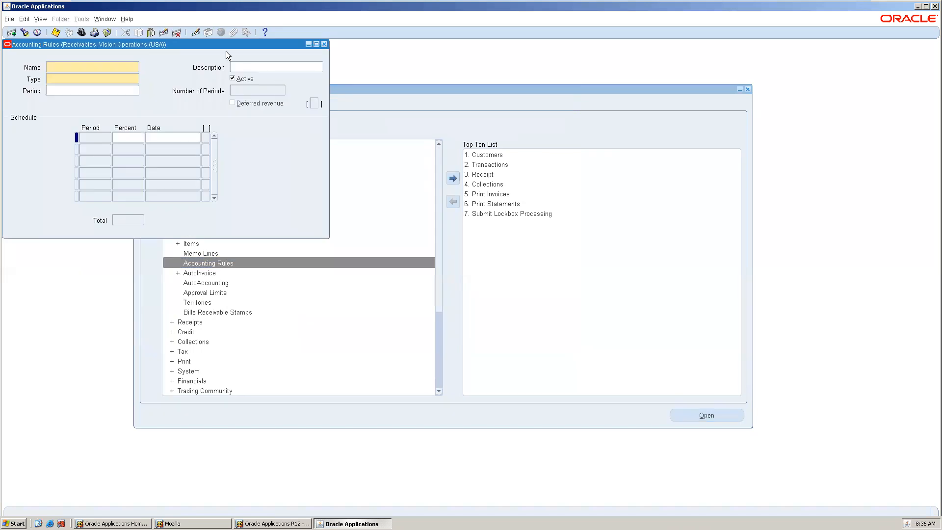
{"action": "left_click_drag", "start_coordinate": [194, 45], "coordinate": [305, 69]}
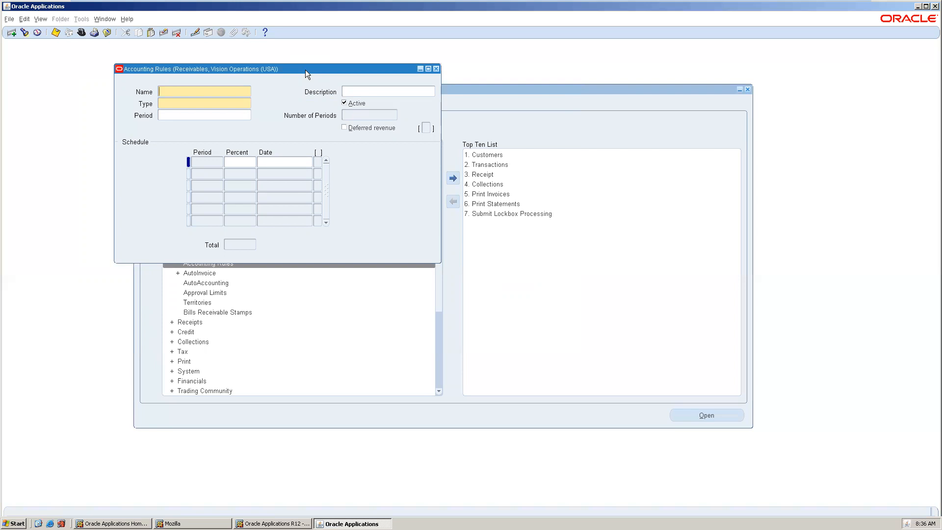
{"action": "key", "text": "ctrl+F11"}
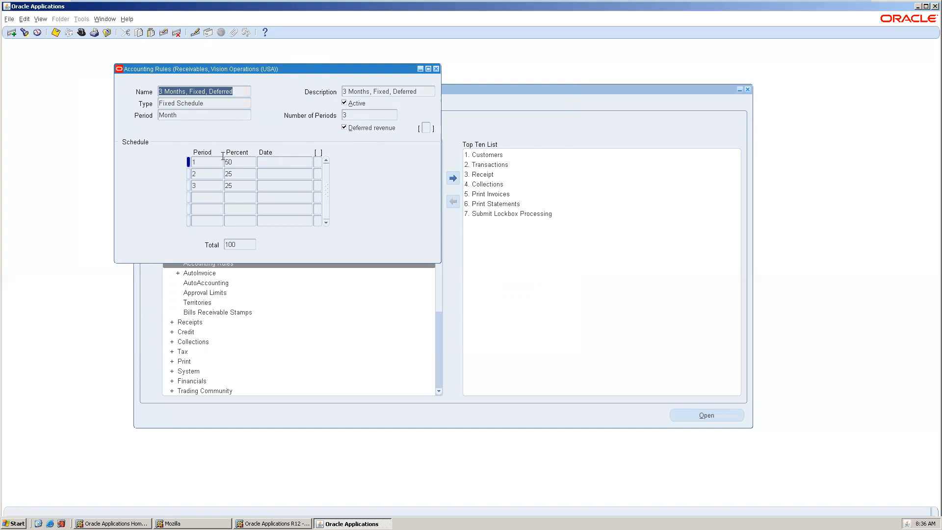
Review the accounting rule schedules, moving to the next rule, then close the window
{"action": "left_click", "coordinate": [239, 162]}
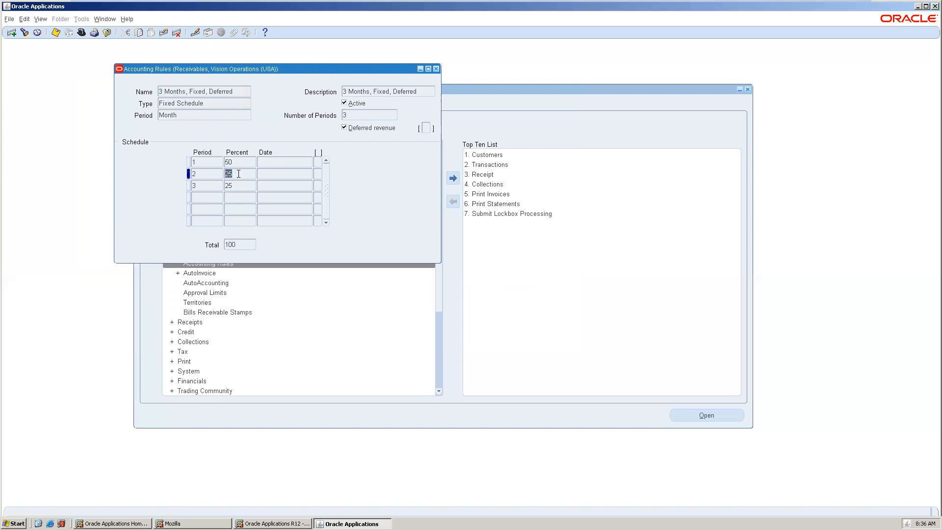
{"action": "left_click", "coordinate": [209, 106]}
{"action": "key", "text": "Down"}
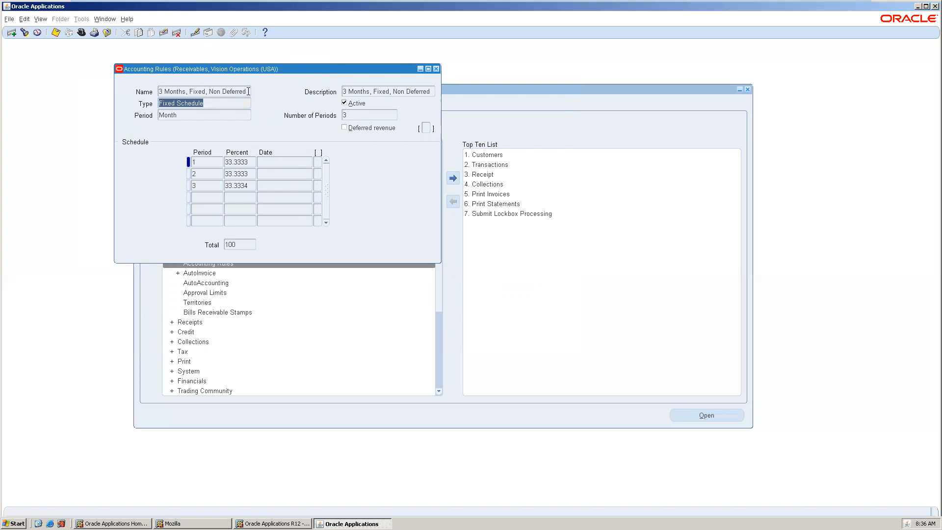
{"action": "left_click", "coordinate": [436, 68]}
Open the Transactions window and set the bill-to customer to A. C. Networks
{"action": "left_click", "coordinate": [214, 154]}
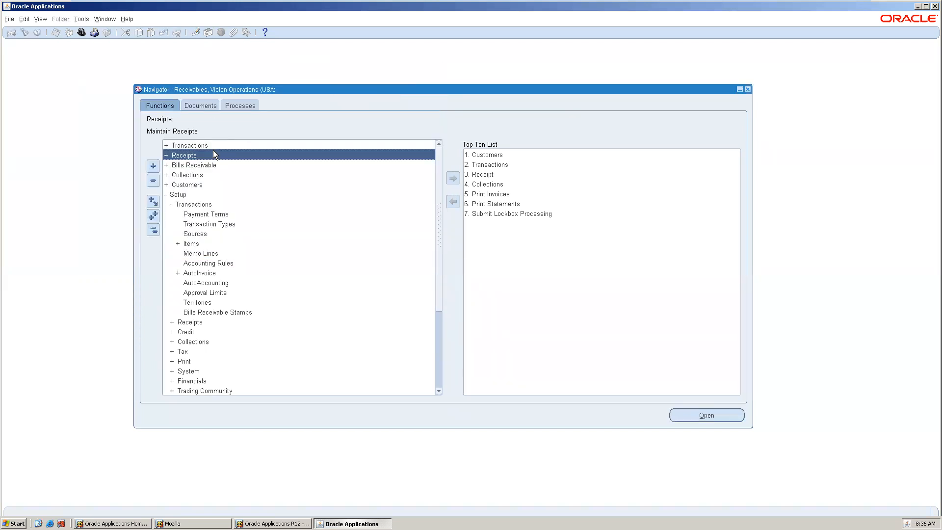
{"action": "double_click", "coordinate": [211, 145]}
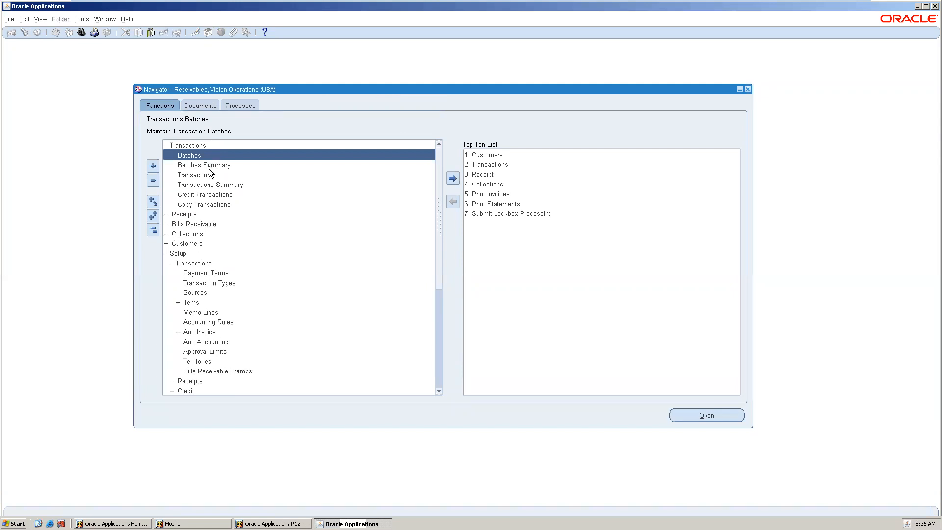
{"action": "double_click", "coordinate": [209, 171]}
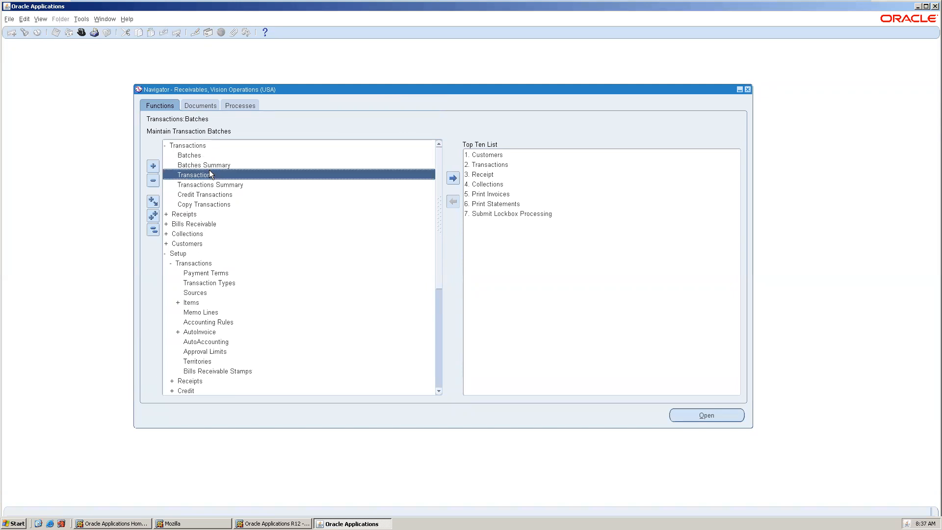
{"action": "left_click_drag", "start_coordinate": [212, 46], "coordinate": [328, 74]}
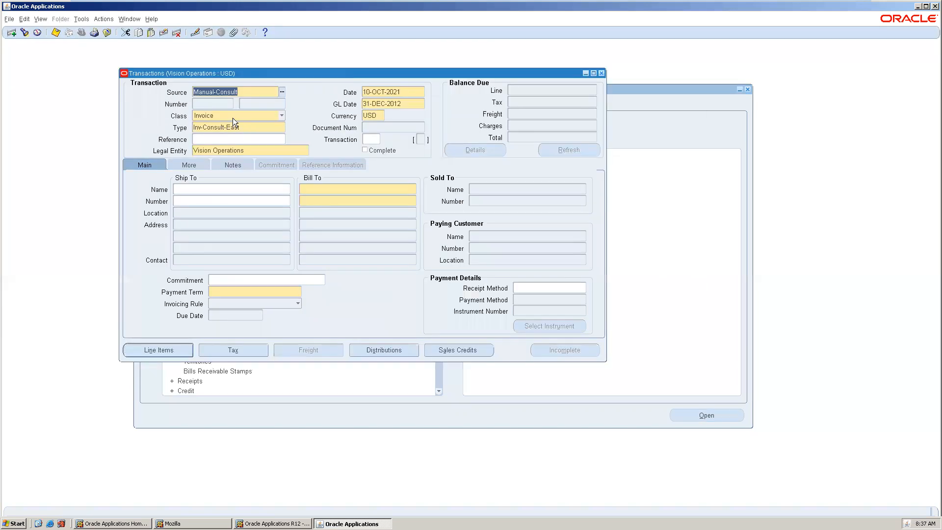
{"action": "left_click", "coordinate": [315, 188]}
{"action": "type", "text": "a"}
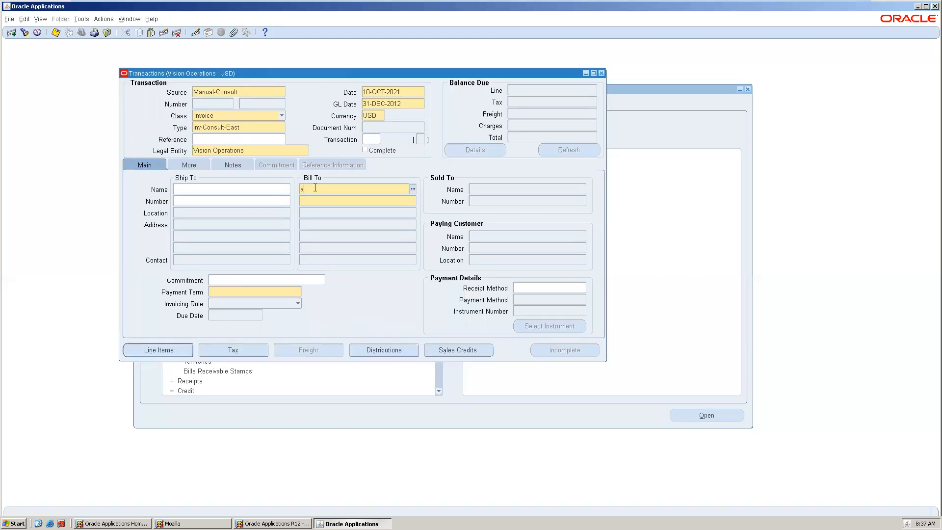
{"action": "key", "text": "Tab"}
{"action": "double_click", "coordinate": [346, 248]}
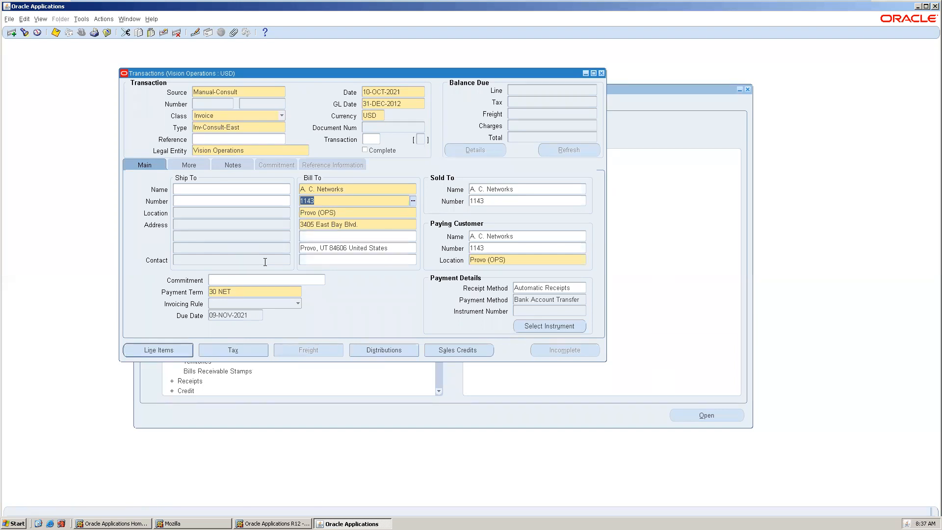
Open the line items and choose the Software Engineer payment memo line as the first line's description
{"action": "left_click", "coordinate": [162, 350]}
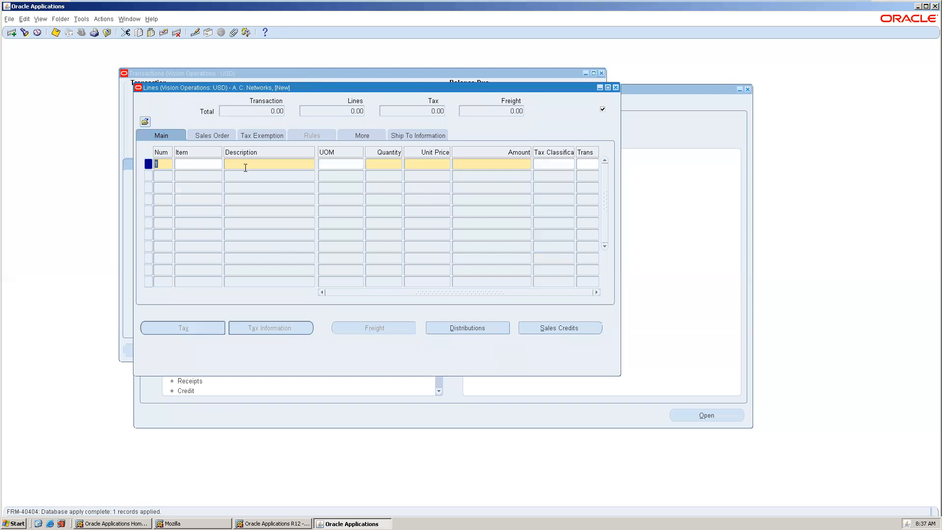
{"action": "left_click", "coordinate": [264, 165]}
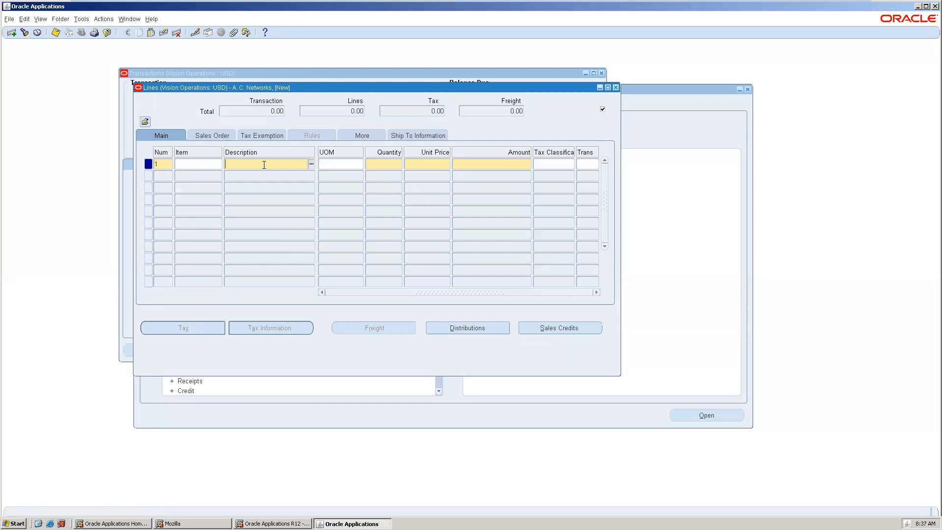
{"action": "left_click", "coordinate": [311, 164]}
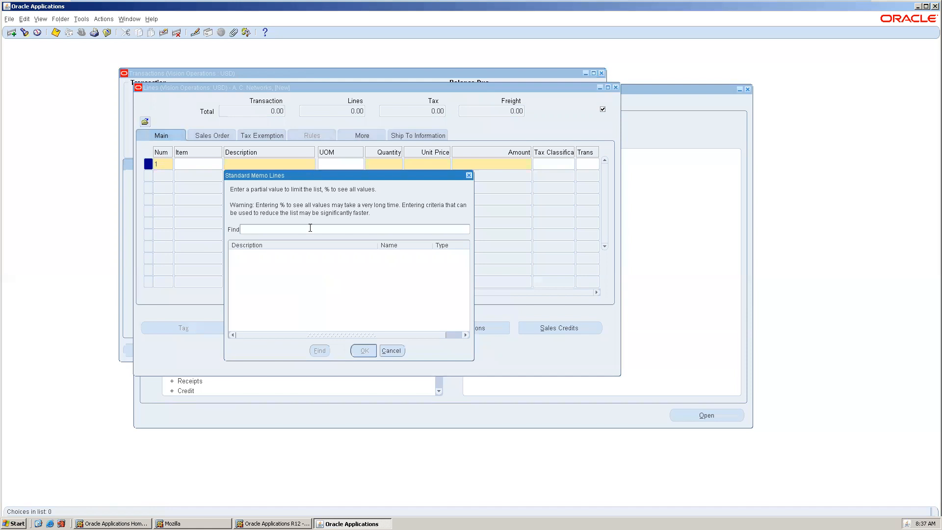
{"action": "type", "text": "%"}
{"action": "key", "text": "Return"}
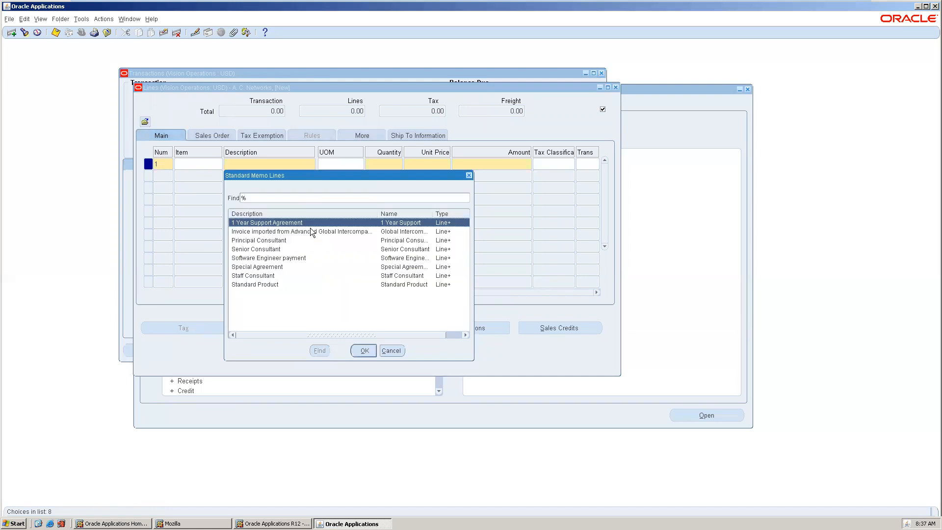
{"action": "double_click", "coordinate": [247, 258]}
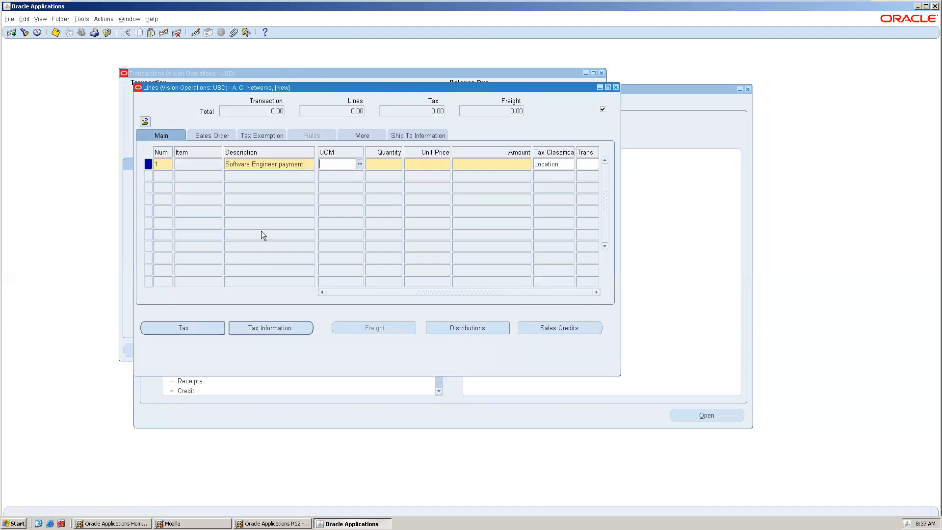
Enter a quantity of 10 and a unit price of 100 on the Software Engineer payment line
{"action": "type", "text": "10100"}
{"action": "key", "text": "Tab"}
{"action": "key", "text": "Tab"}
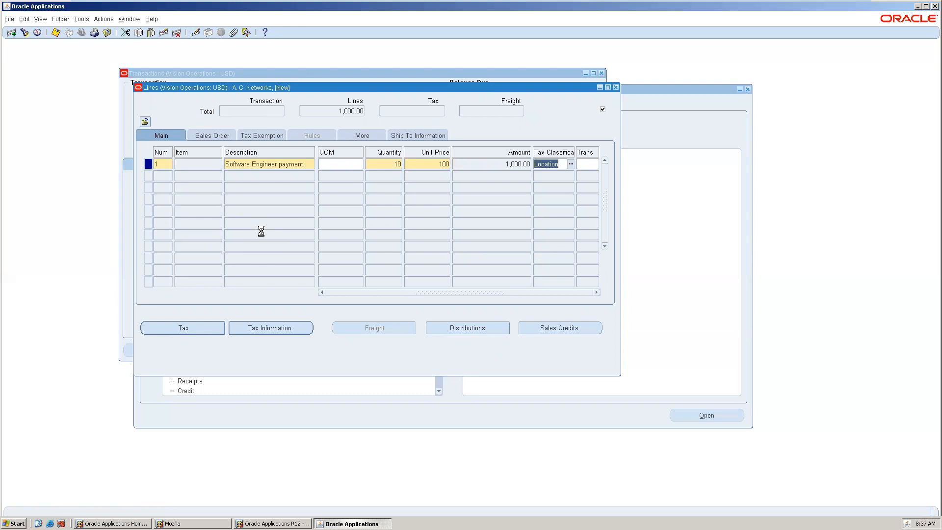
{"action": "left_click", "coordinate": [515, 297]}
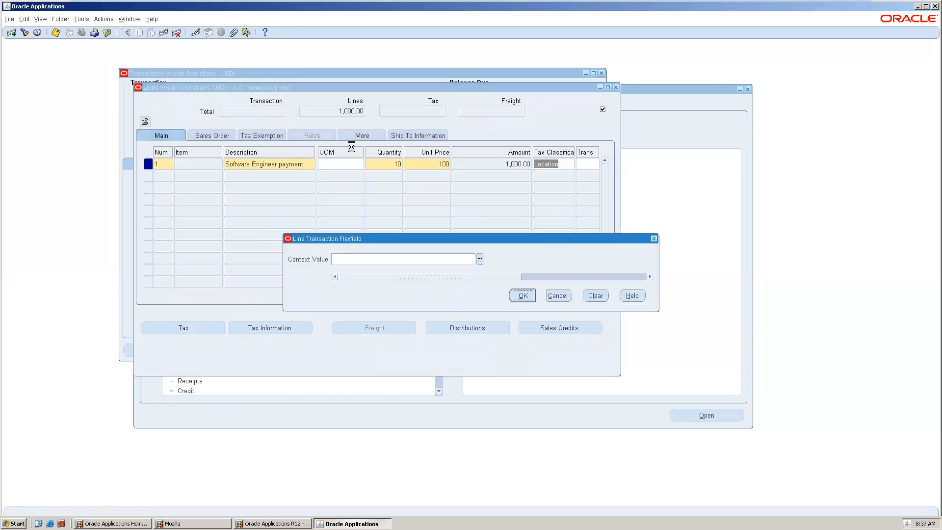
{"action": "key", "text": "Tab"}
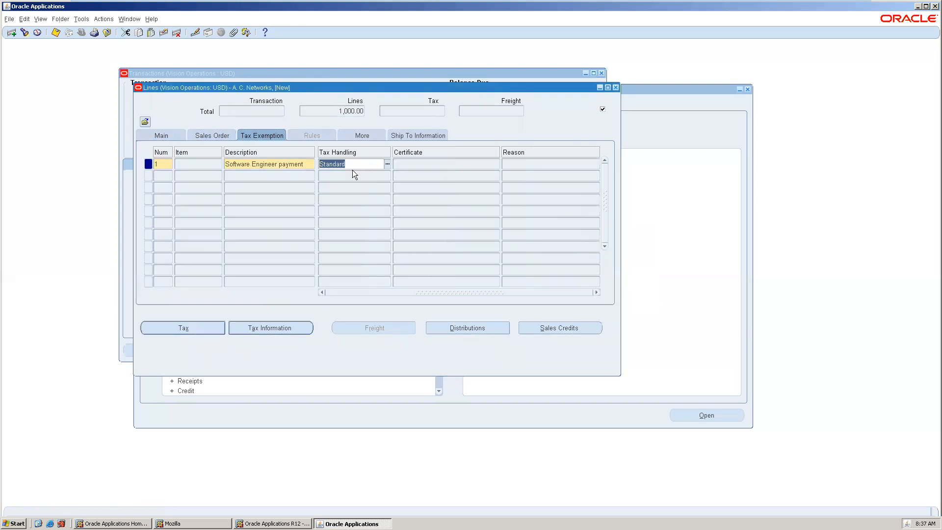
{"action": "key", "text": "Tab"}
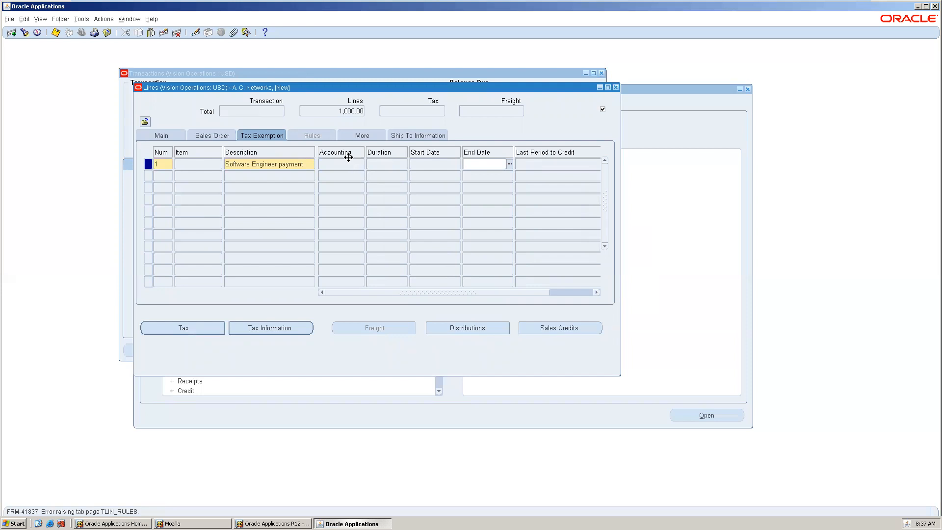
{"action": "left_click", "coordinate": [340, 162]}
{"action": "left_click", "coordinate": [616, 87]}
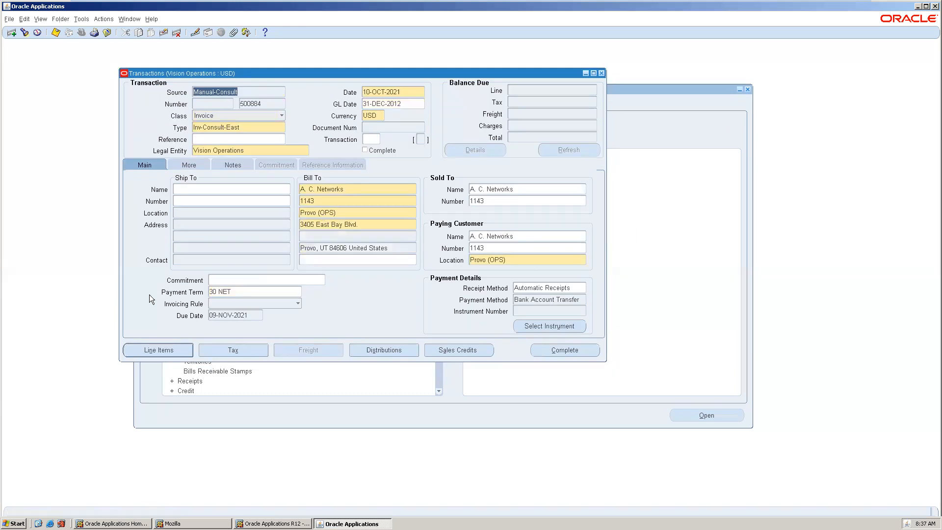
{"action": "left_click", "coordinate": [228, 291]}
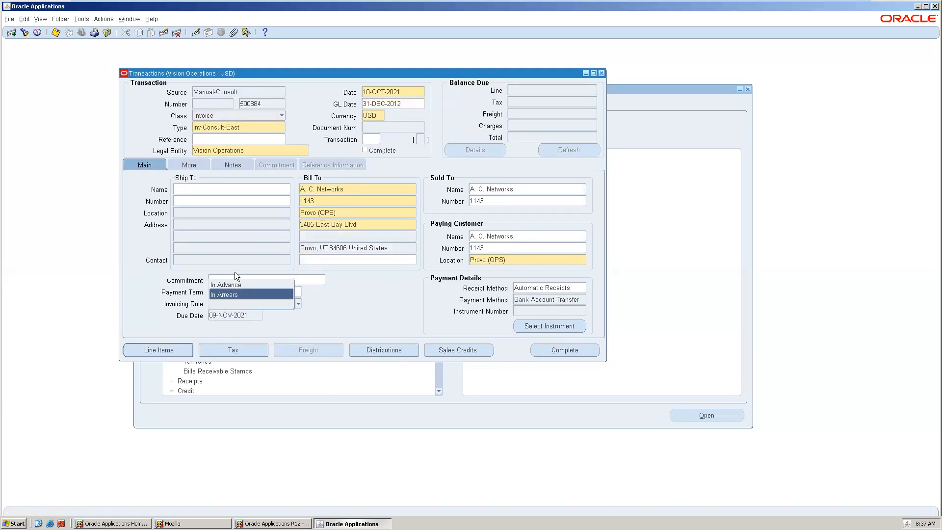
{"action": "left_click", "coordinate": [235, 304]}
{"action": "left_click", "coordinate": [220, 91]}
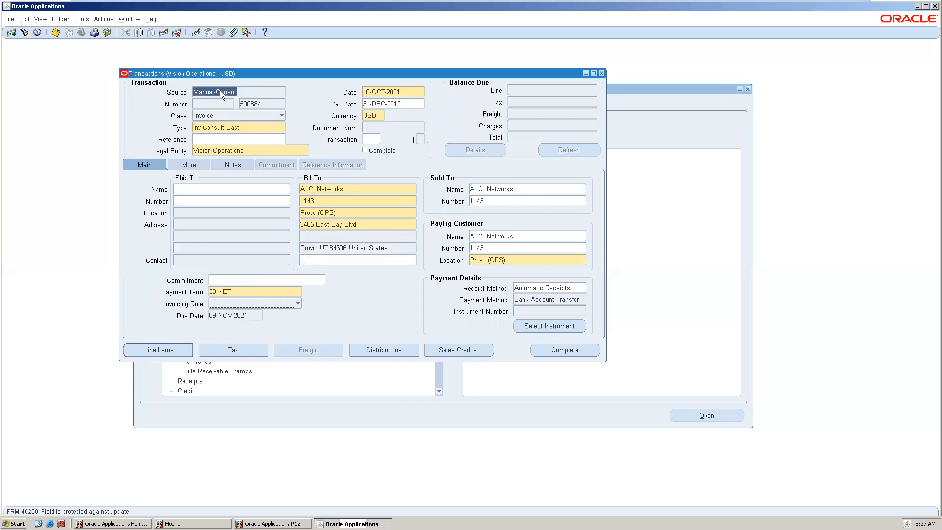
Clear the form for a new transaction without saving the A. C. Networks invoice
{"action": "key", "text": "F11"}
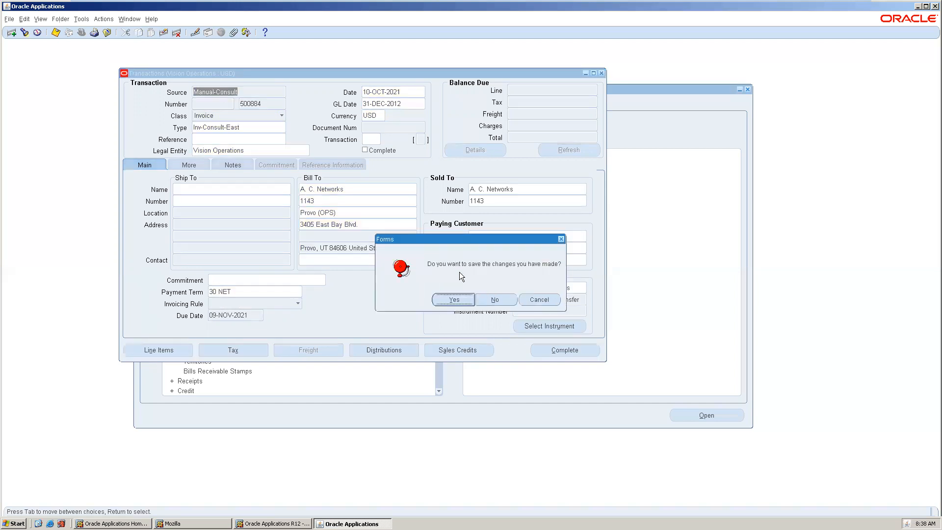
{"action": "left_click", "coordinate": [493, 299]}
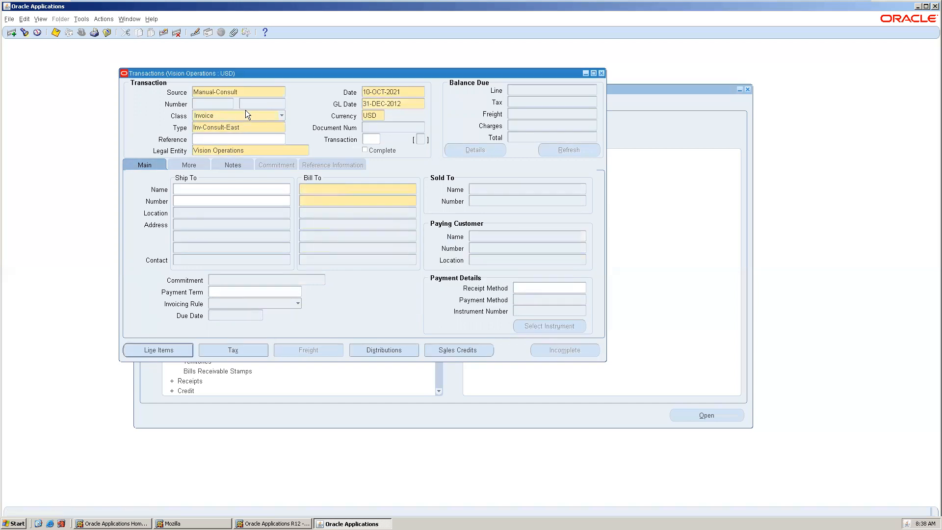
Set the bill-to customer to ABC Corporation Worldwide
{"action": "left_click", "coordinate": [340, 189]}
{"action": "type", "text": "a"}
{"action": "key", "text": "Tab"}
{"action": "double_click", "coordinate": [381, 283]}
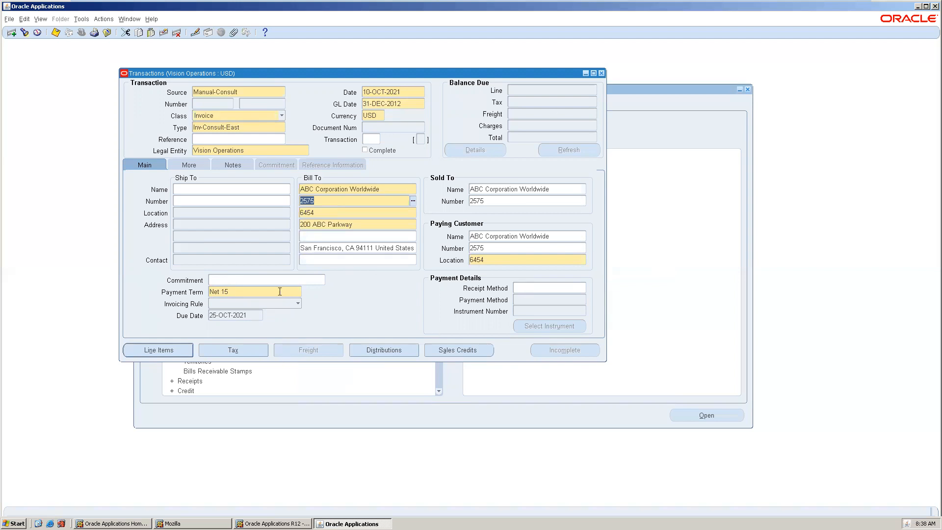
Set the invoicing rule to In Arrears and open the line items
{"action": "left_click", "coordinate": [256, 305]}
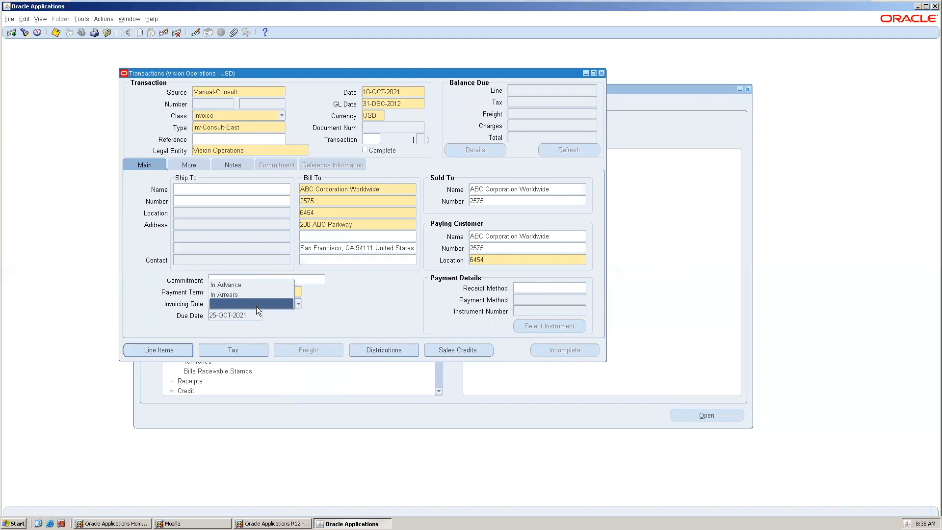
{"action": "left_click", "coordinate": [244, 294]}
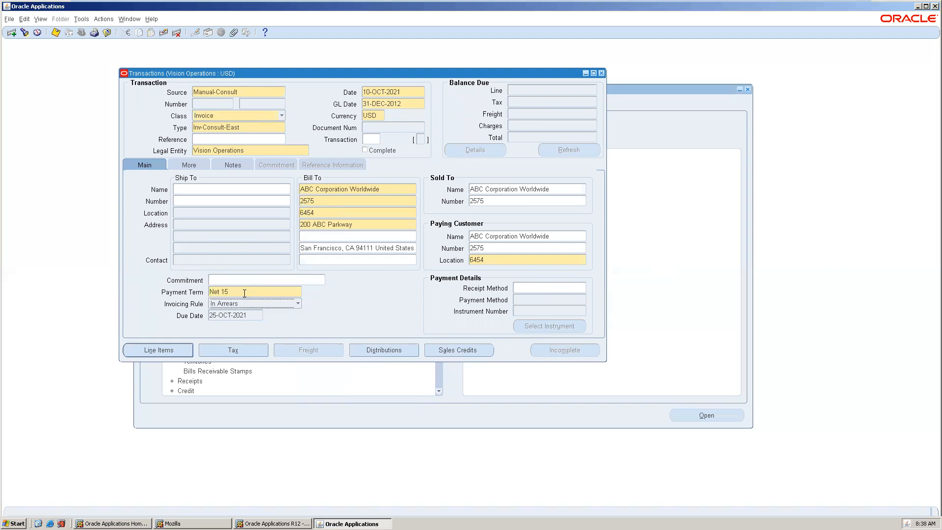
{"action": "left_click", "coordinate": [169, 351]}
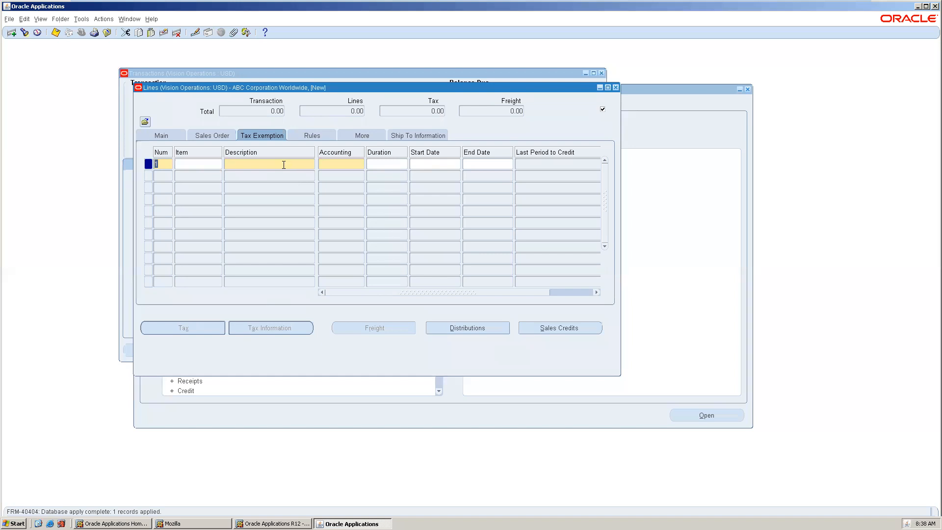
Choose the Senior Consultant standard memo line as the first line's description
{"action": "left_click", "coordinate": [312, 164]}
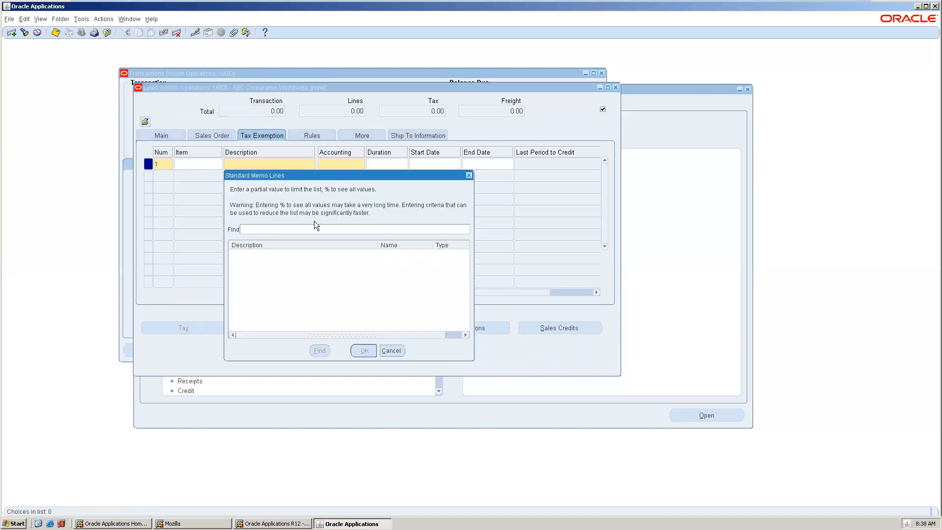
{"action": "type", "text": "%"}
{"action": "key", "text": "Return"}
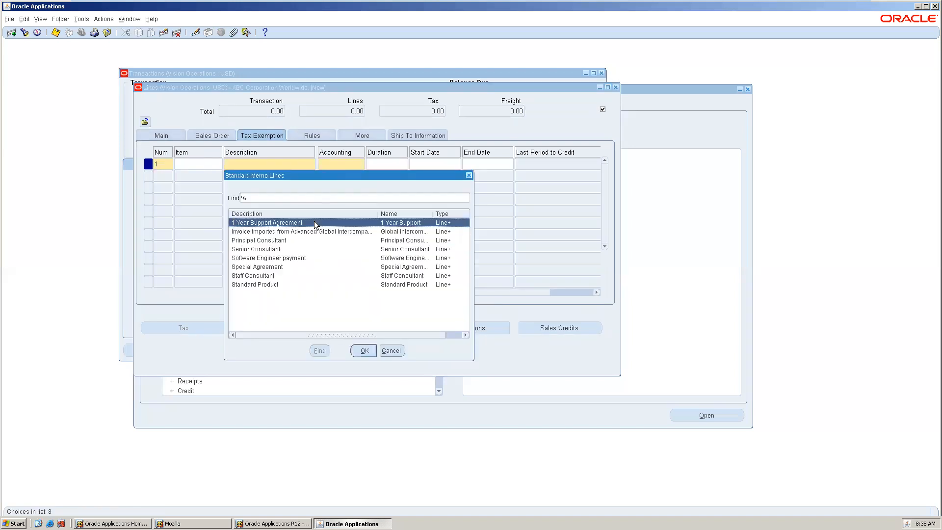
{"action": "double_click", "coordinate": [323, 249]}
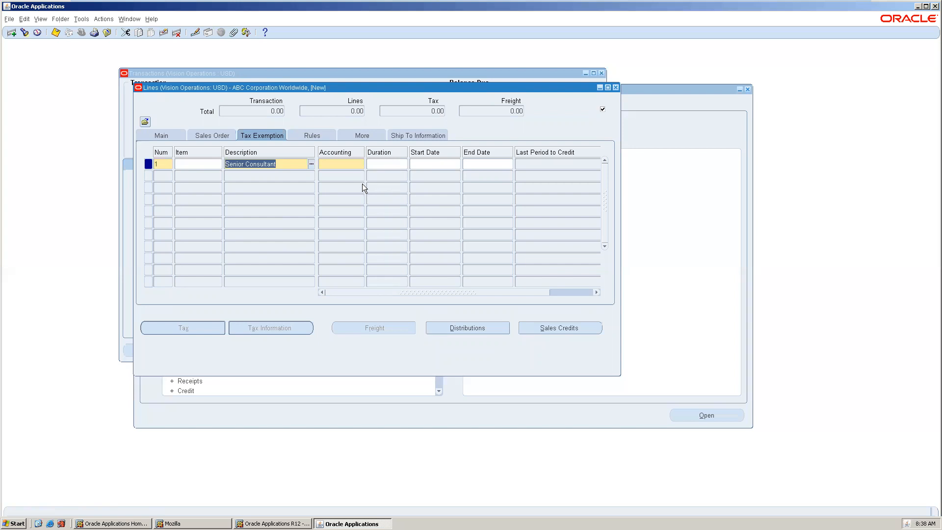
Enter a quantity of 100 for the Senior Consultant line
{"action": "key", "text": "Tab"}
{"action": "key", "text": "Tab"}
{"action": "type", "text": "1"}
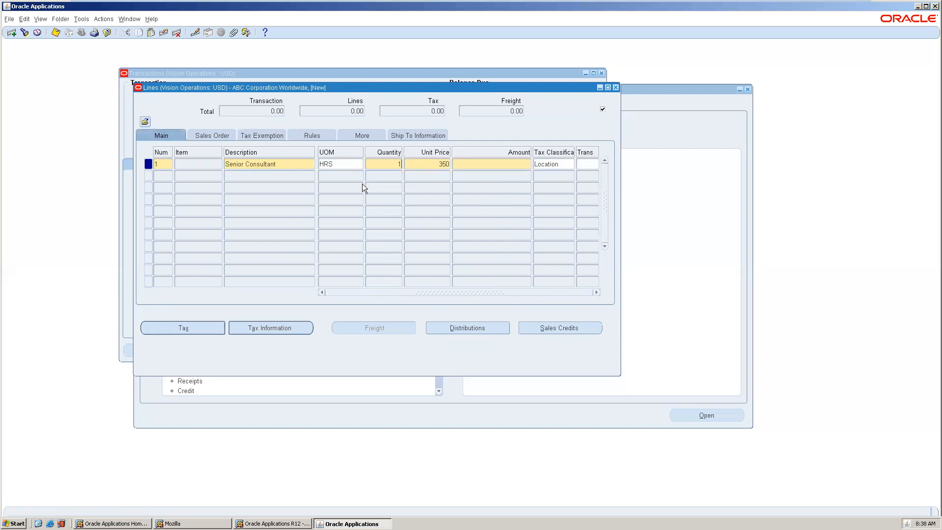
{"action": "type", "text": "00"}
{"action": "key", "text": "Tab"}
{"action": "key", "text": "Tab"}
{"action": "key", "text": "Tab"}
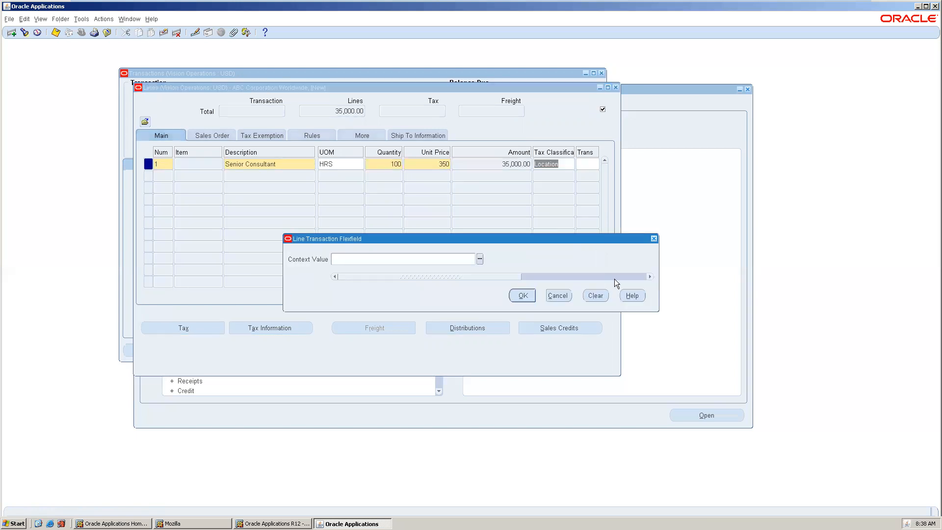
{"action": "left_click", "coordinate": [564, 289]}
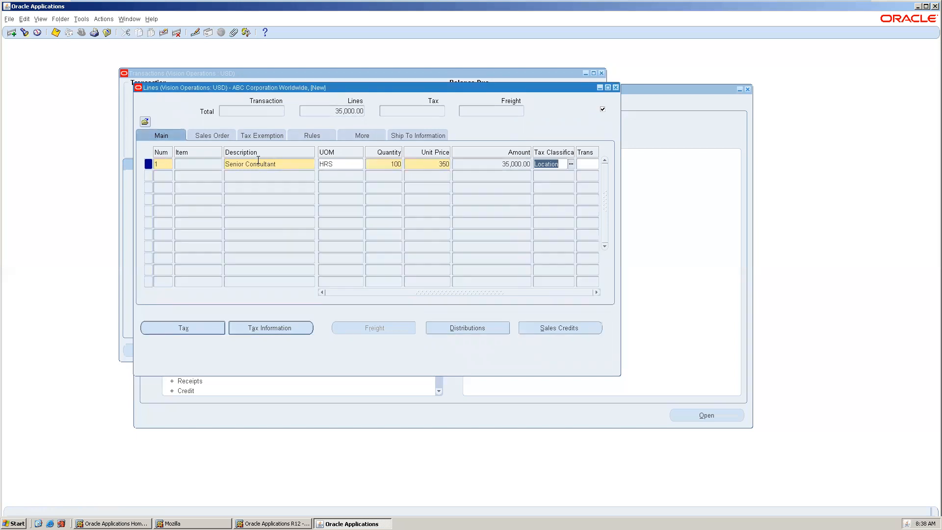
Set the line's accounting rule to 3 Months, Fixed, Deferred
{"action": "left_click", "coordinate": [222, 140]}
{"action": "left_click", "coordinate": [293, 139]}
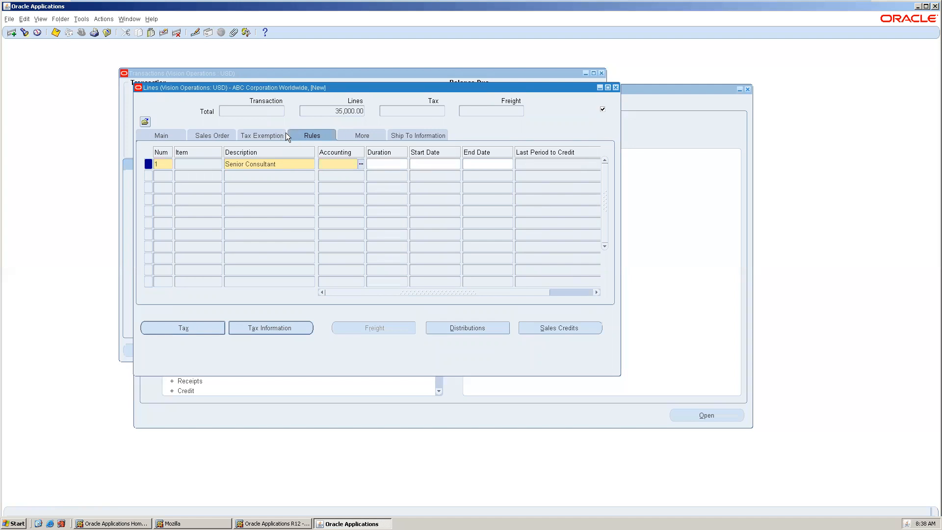
{"action": "left_click", "coordinate": [361, 165]}
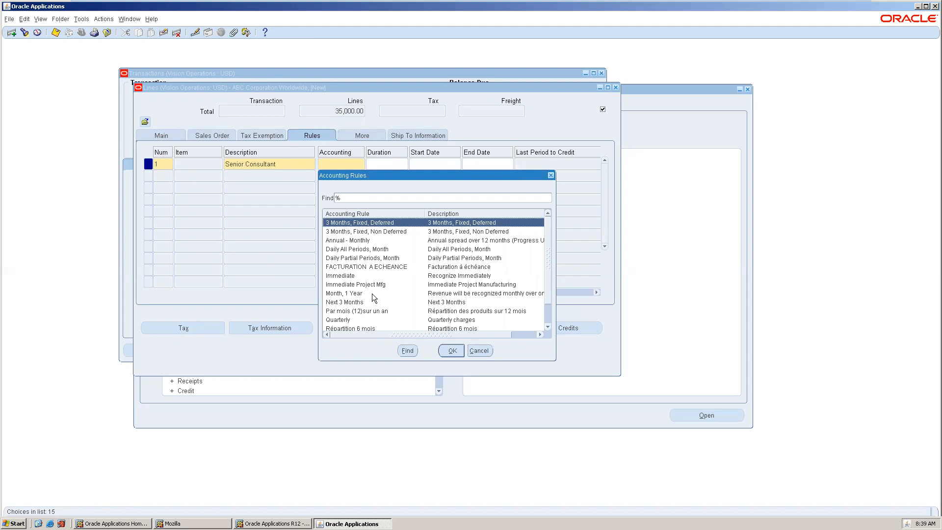
{"action": "scroll", "coordinate": [377, 266], "scroll_direction": "down", "scroll_amount": 1}
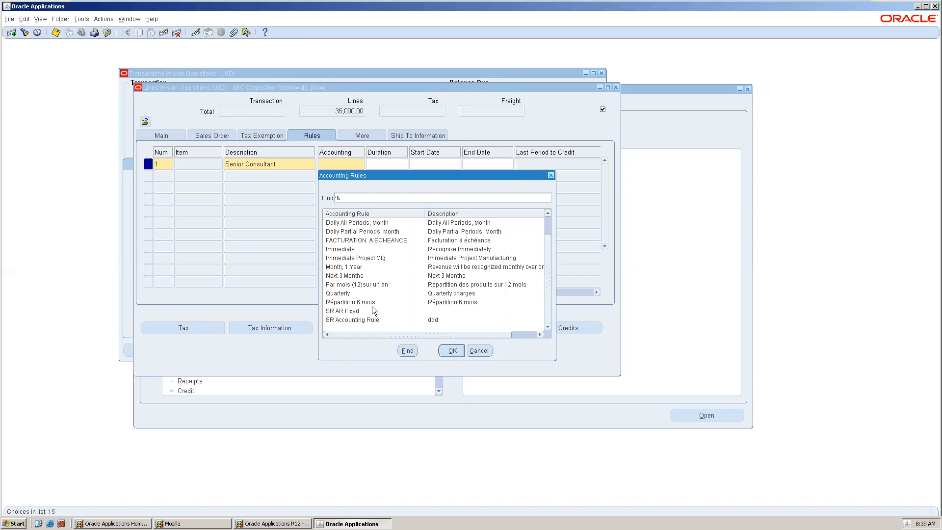
{"action": "scroll", "coordinate": [371, 300], "scroll_direction": "up", "scroll_amount": 1}
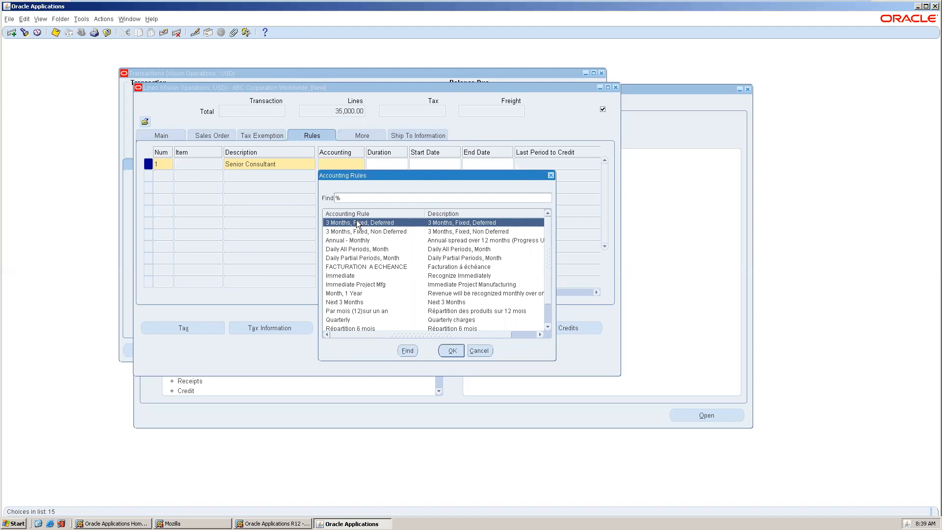
{"action": "double_click", "coordinate": [357, 222]}
{"action": "key", "text": "Tab"}
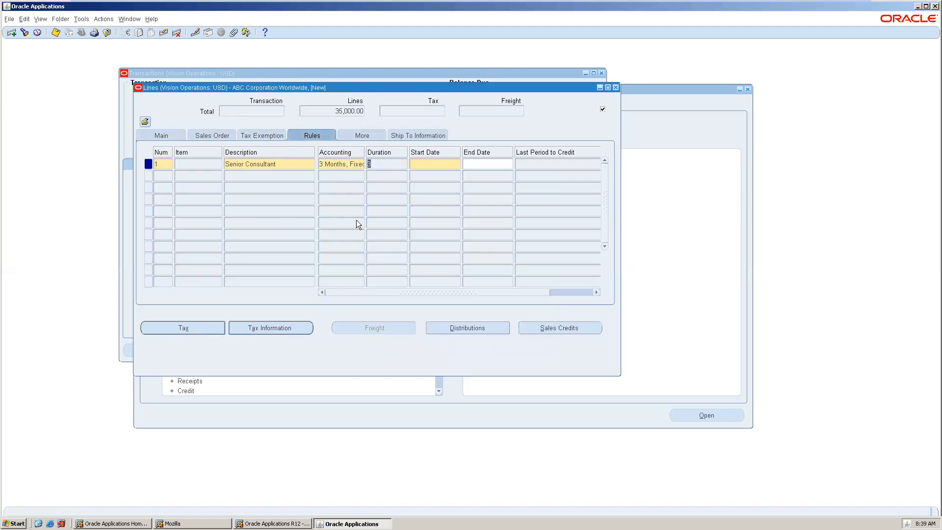
Set the rule start date to 01-JAN-2011
{"action": "left_click", "coordinate": [457, 164]}
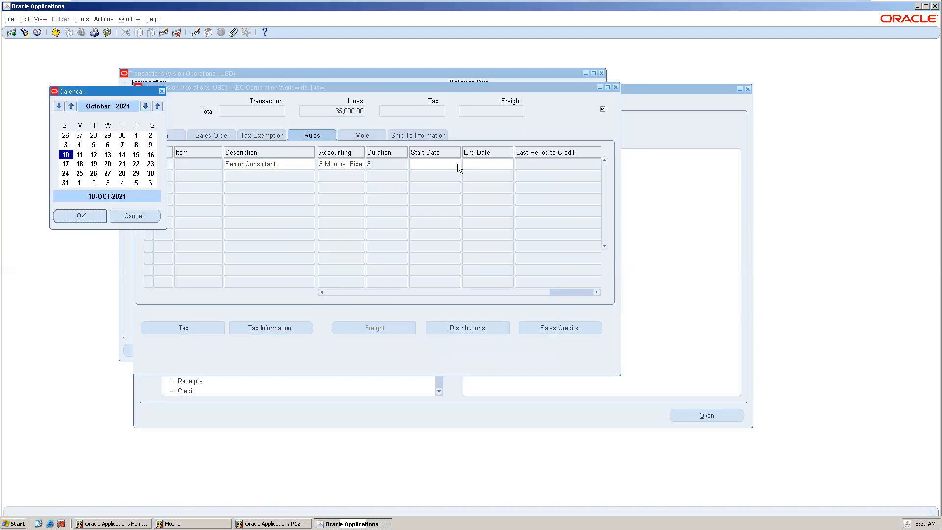
{"action": "left_click", "coordinate": [129, 216]}
{"action": "type", "text": "01JAN12"}
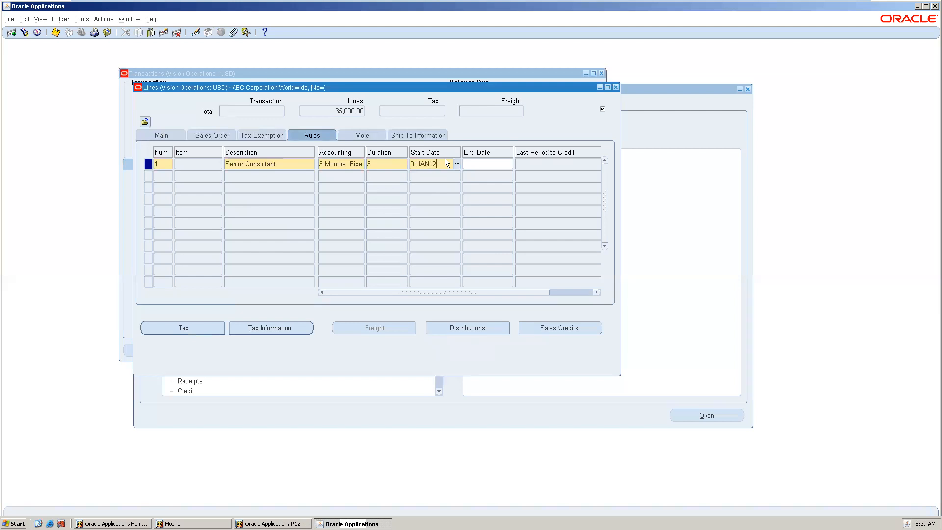
{"action": "key", "text": "Tab"}
Save the invoice, acknowledge the date notes, and close the lines window
{"action": "key", "text": "ctrl+s"}
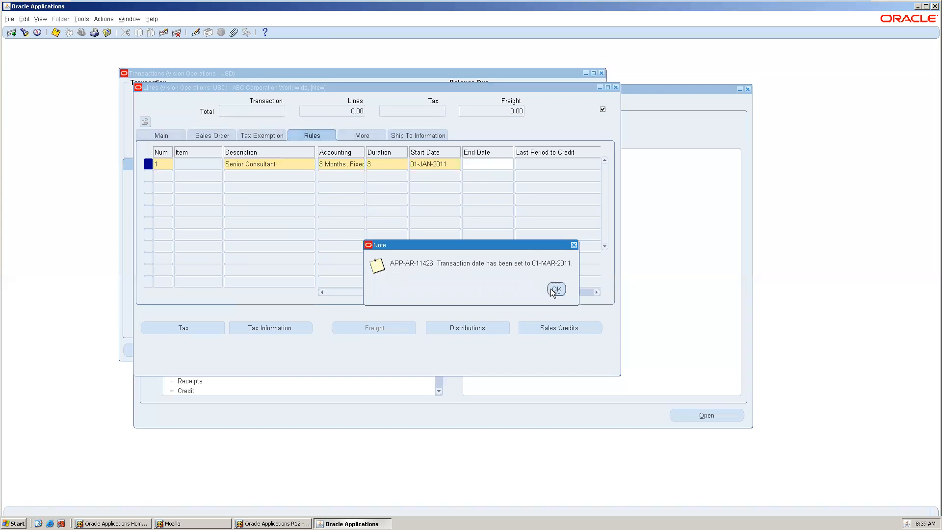
{"action": "left_click", "coordinate": [555, 289]}
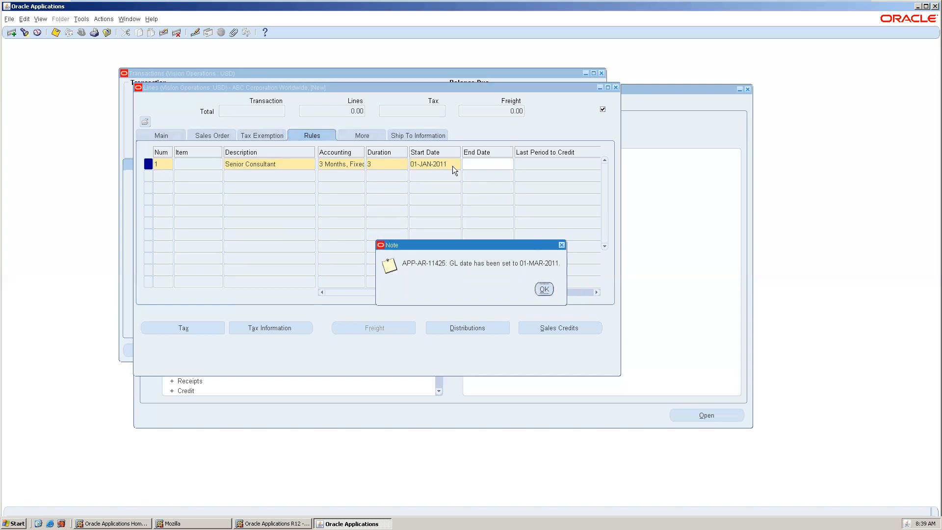
{"action": "left_click", "coordinate": [544, 289]}
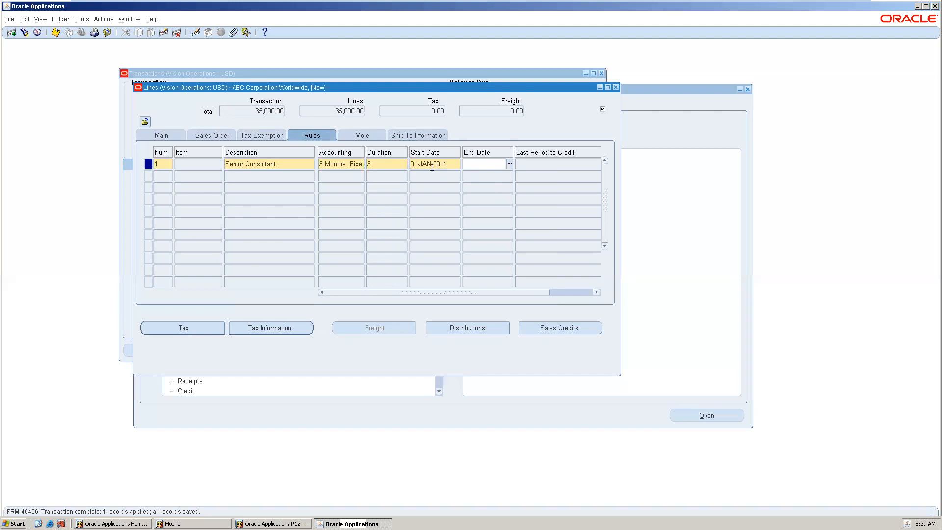
{"action": "key", "text": "ctrl+s"}
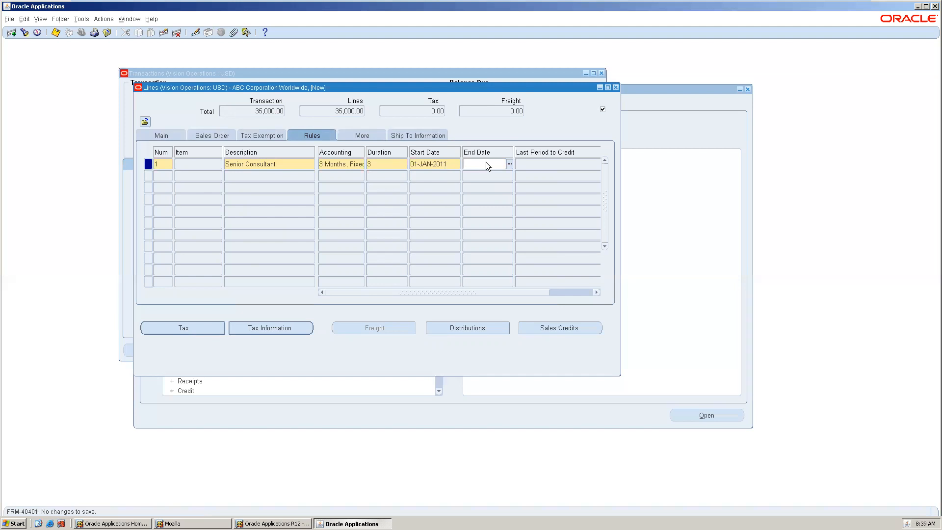
{"action": "left_click", "coordinate": [172, 136]}
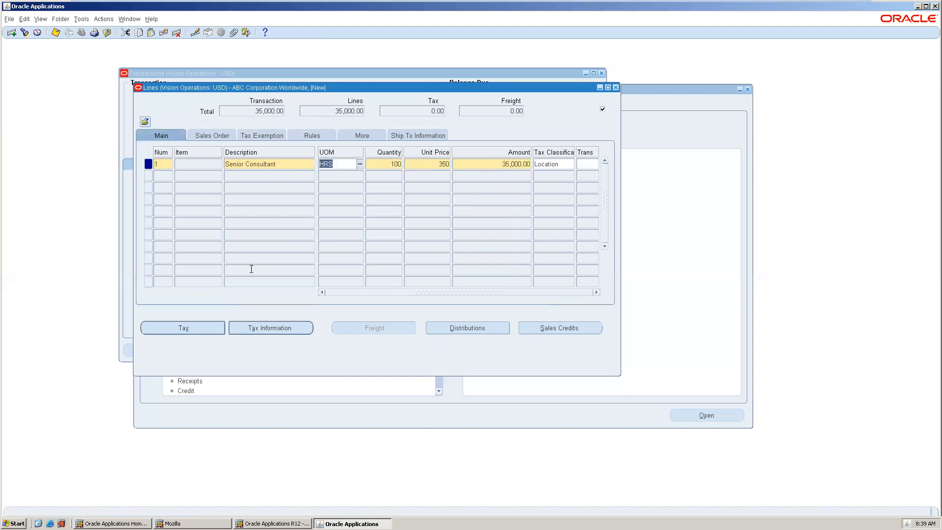
{"action": "left_click", "coordinate": [615, 88]}
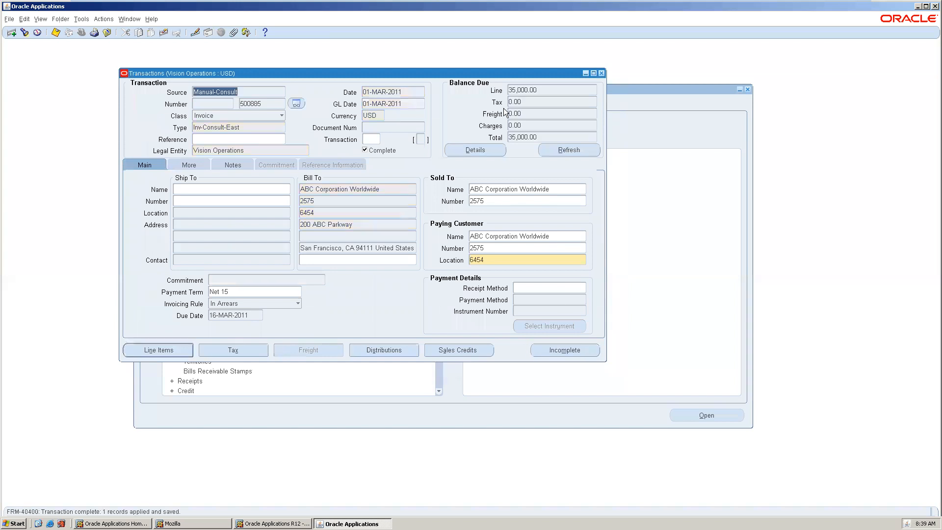
Review the invoice's balance details
{"action": "left_click", "coordinate": [475, 149]}
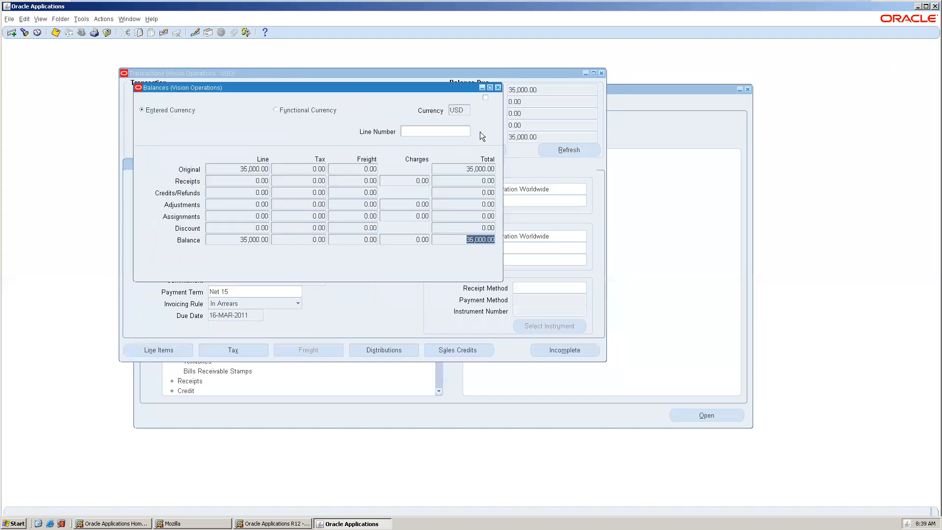
{"action": "left_click", "coordinate": [497, 88]}
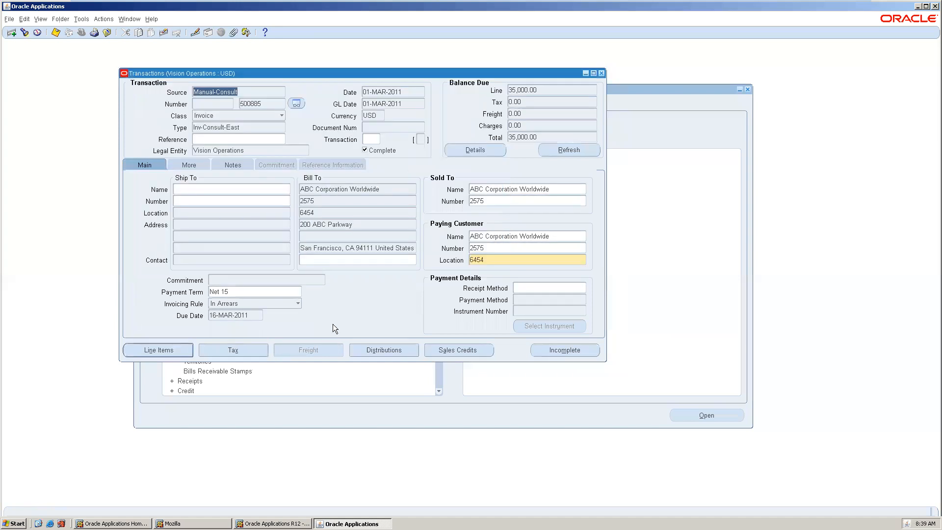
Create final accounting for the invoice and acknowledge the completion note
{"action": "left_click", "coordinate": [82, 19]}
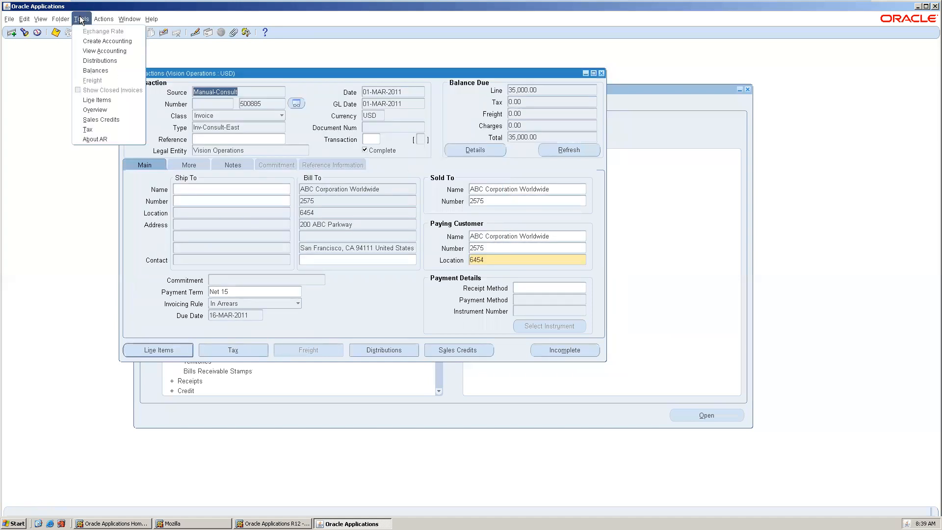
{"action": "left_click", "coordinate": [99, 43]}
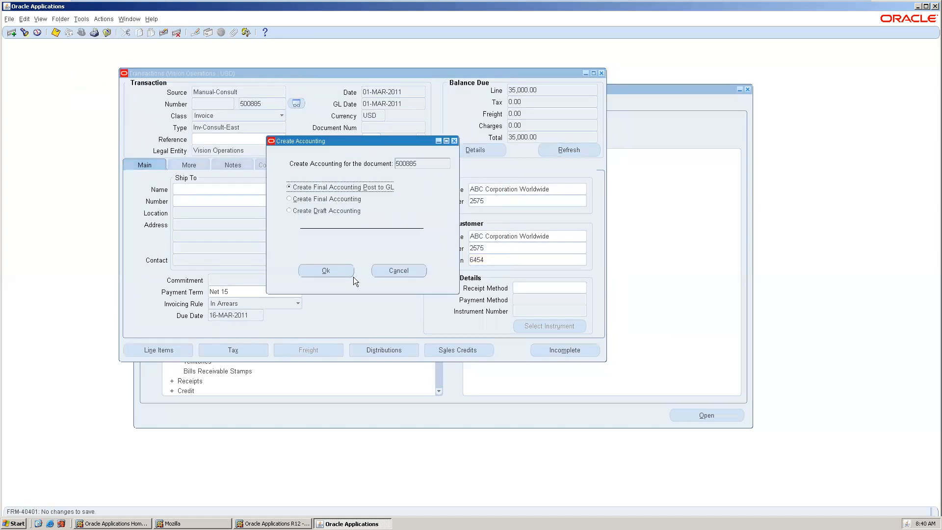
{"action": "left_click", "coordinate": [338, 199]}
{"action": "left_click", "coordinate": [336, 266]}
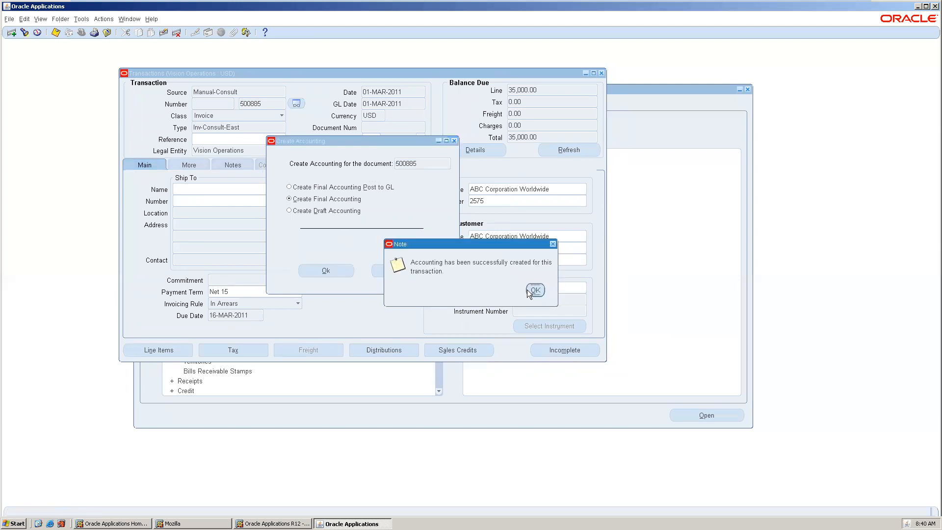
{"action": "left_click", "coordinate": [527, 289]}
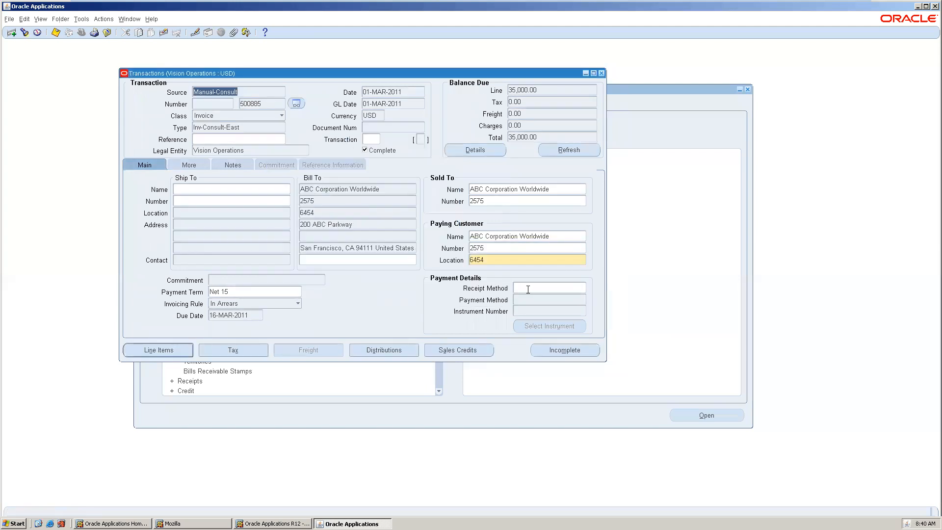
View the invoice's subledger journal entry lines, then close the accounting page
{"action": "left_click", "coordinate": [80, 18]}
{"action": "left_click", "coordinate": [120, 51]}
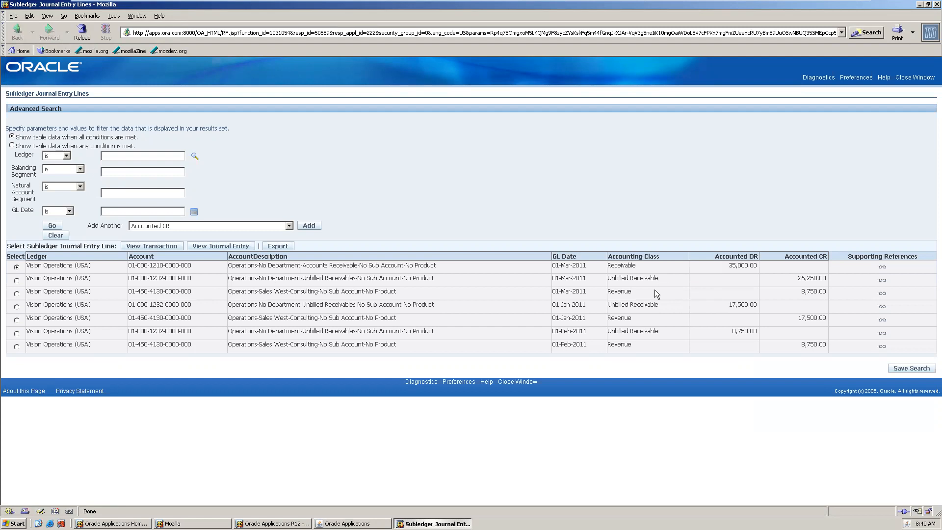
{"action": "left_click_drag", "start_coordinate": [611, 278], "coordinate": [708, 283]}
{"action": "left_click", "coordinate": [621, 275]}
{"action": "left_click_drag", "start_coordinate": [613, 277], "coordinate": [683, 279]}
{"action": "left_click", "coordinate": [915, 78]}
{"action": "left_click", "coordinate": [461, 274]}
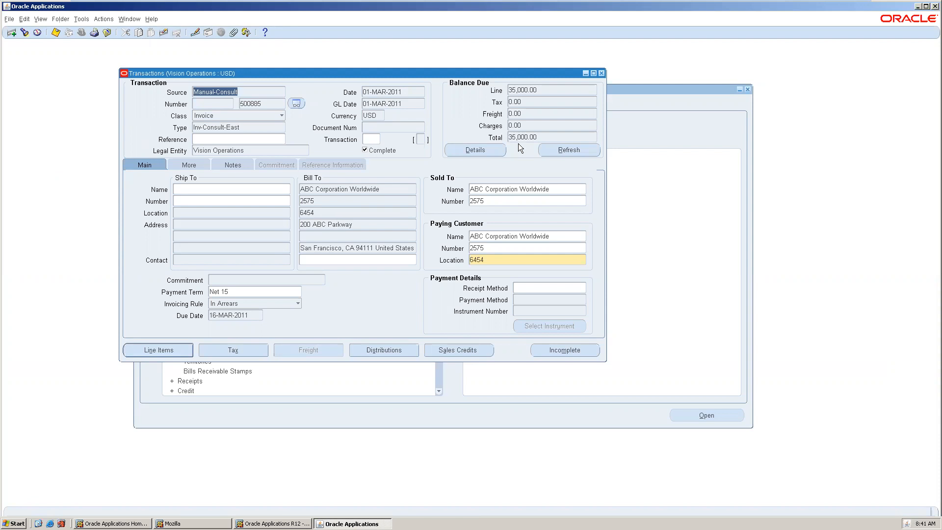
Close the invoice and open the AutoAccounting setup form to examine it, then close it
{"action": "left_click", "coordinate": [601, 73]}
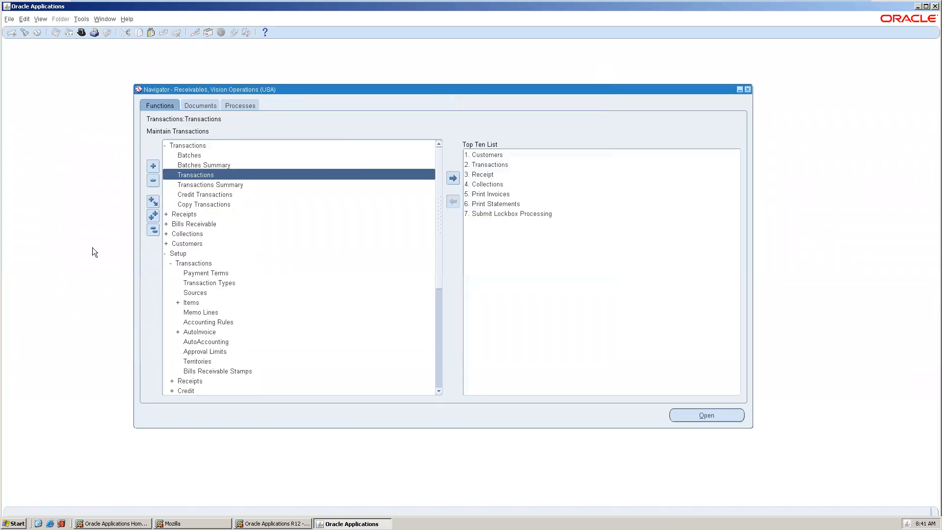
{"action": "scroll", "coordinate": [204, 312], "scroll_direction": "down", "scroll_amount": 2}
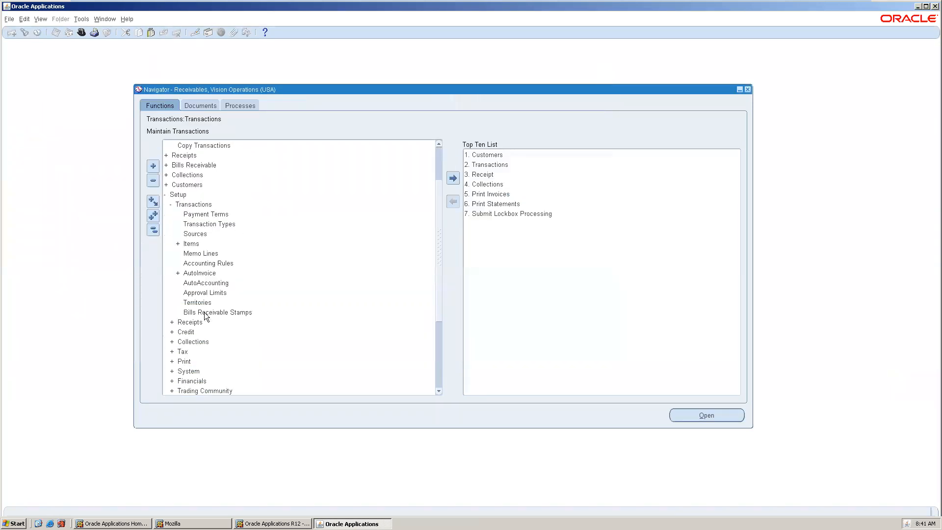
{"action": "double_click", "coordinate": [221, 282]}
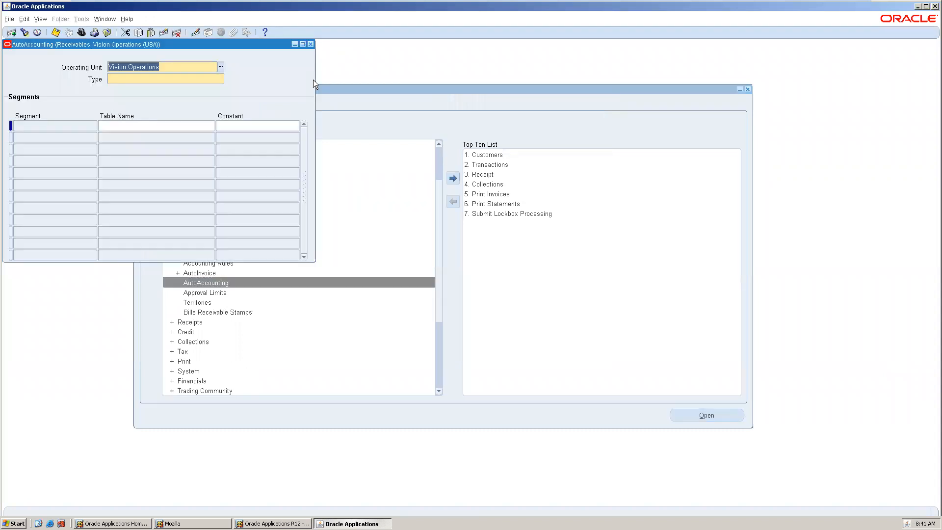
{"action": "left_click_drag", "start_coordinate": [179, 44], "coordinate": [292, 90]}
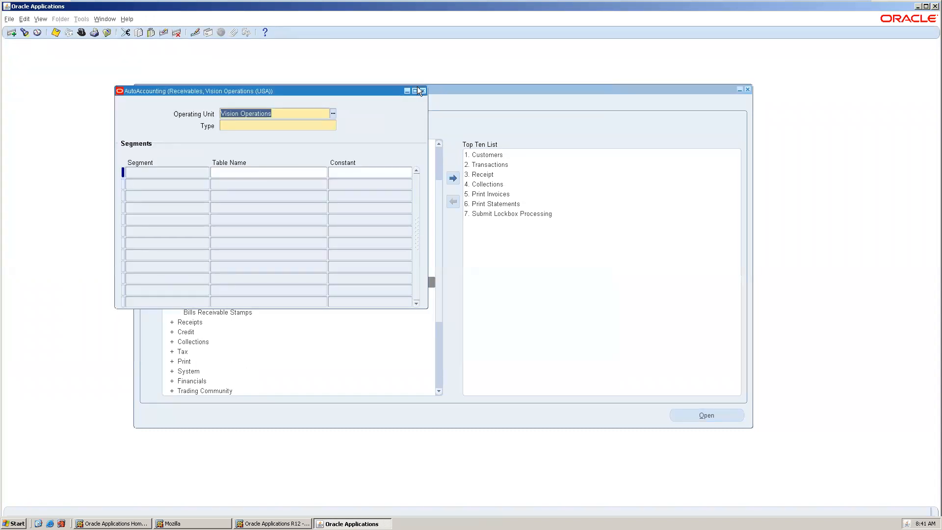
{"action": "left_click", "coordinate": [423, 91]}
Expand the Receipts setups and open the Receivable Activities form
{"action": "scroll", "coordinate": [197, 278], "scroll_direction": "down", "scroll_amount": 2}
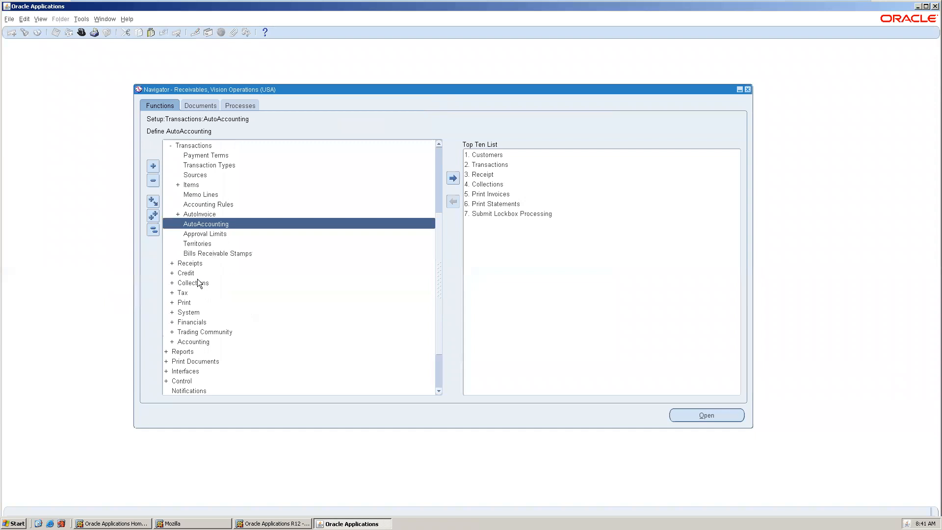
{"action": "scroll", "coordinate": [198, 279], "scroll_direction": "down", "scroll_amount": 2}
{"action": "double_click", "coordinate": [202, 203]}
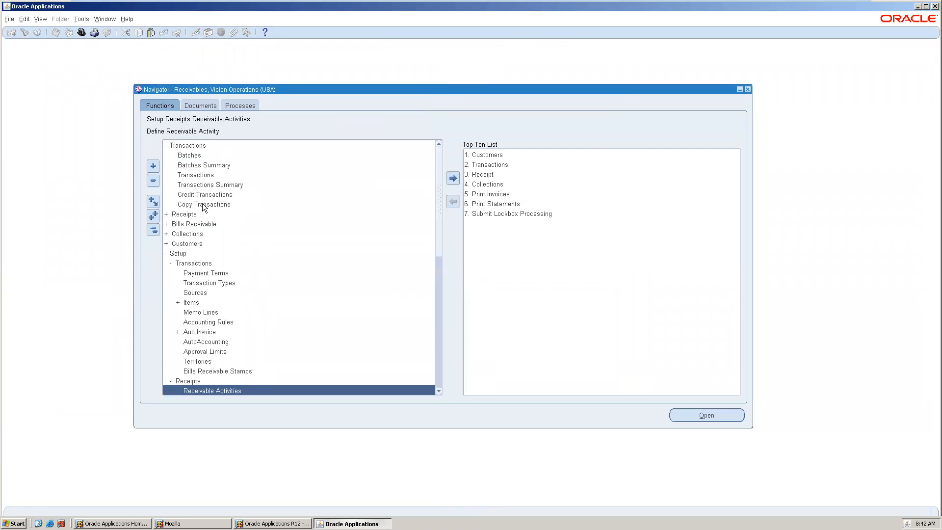
{"action": "scroll", "coordinate": [226, 261], "scroll_direction": "down", "scroll_amount": 4}
{"action": "scroll", "coordinate": [225, 261], "scroll_direction": "down", "scroll_amount": 2}
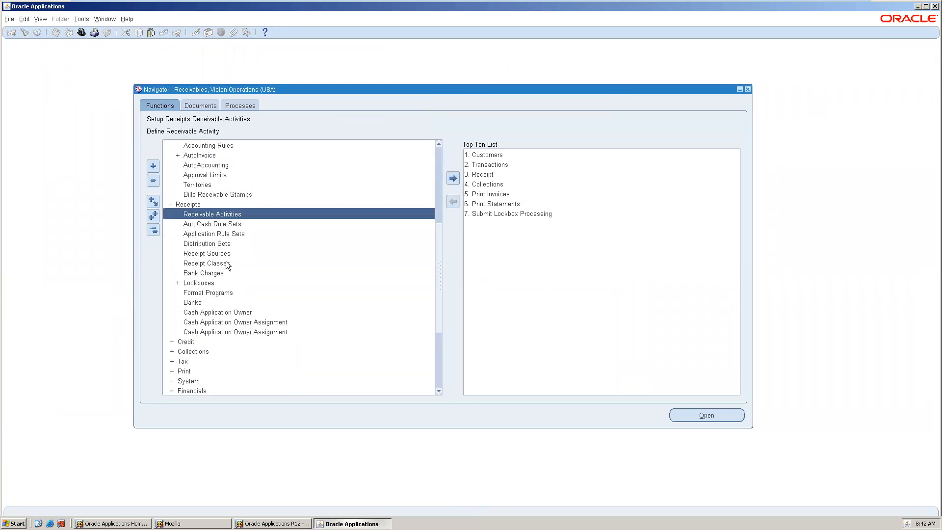
{"action": "double_click", "coordinate": [228, 215]}
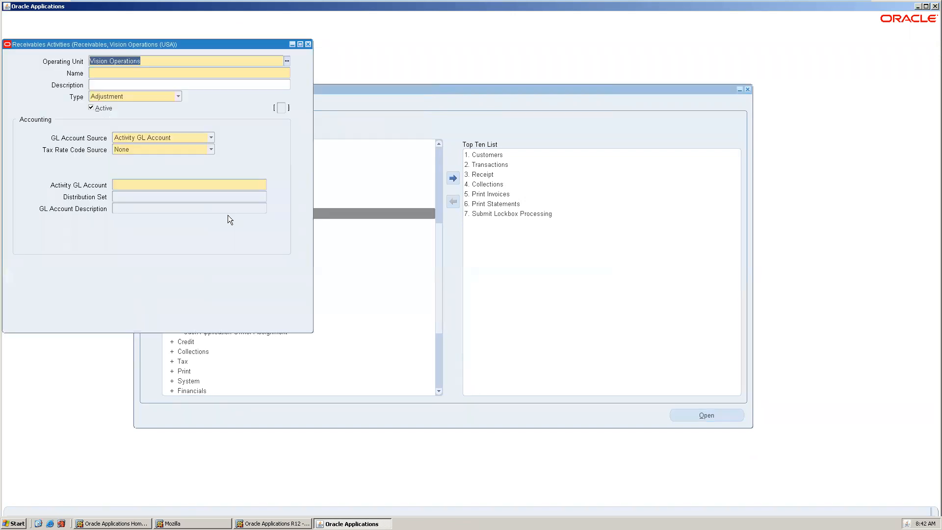
{"action": "left_click_drag", "start_coordinate": [174, 43], "coordinate": [417, 110]}
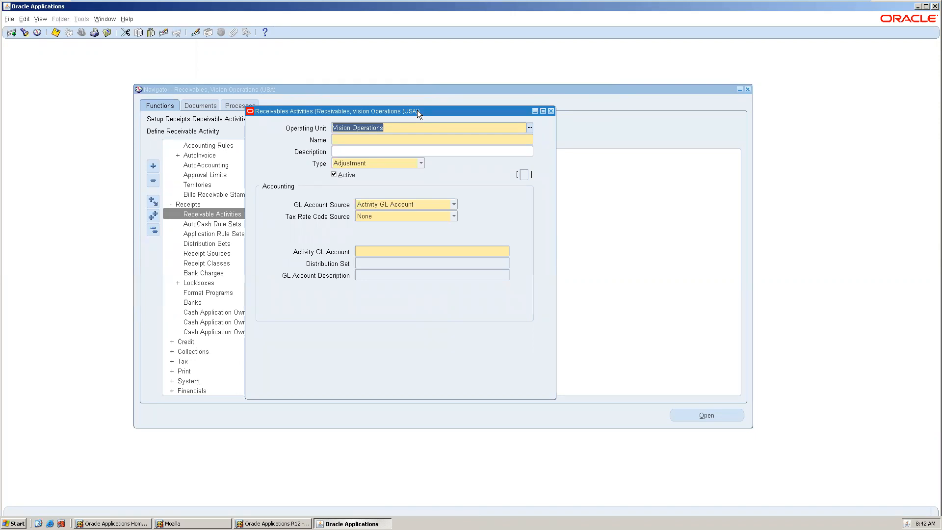
Query all receivable activities, browse through the records, and close the form
{"action": "key", "text": "F11"}
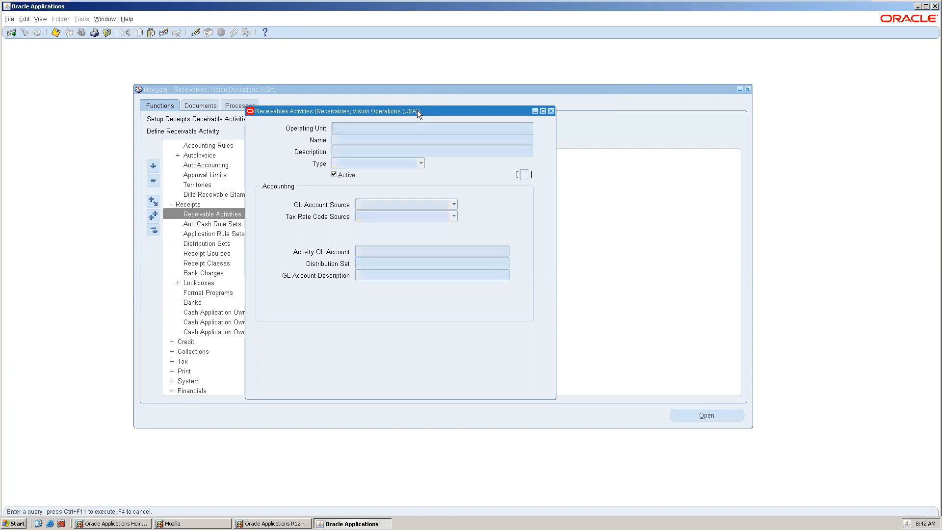
{"action": "key", "text": "ctrl+F11"}
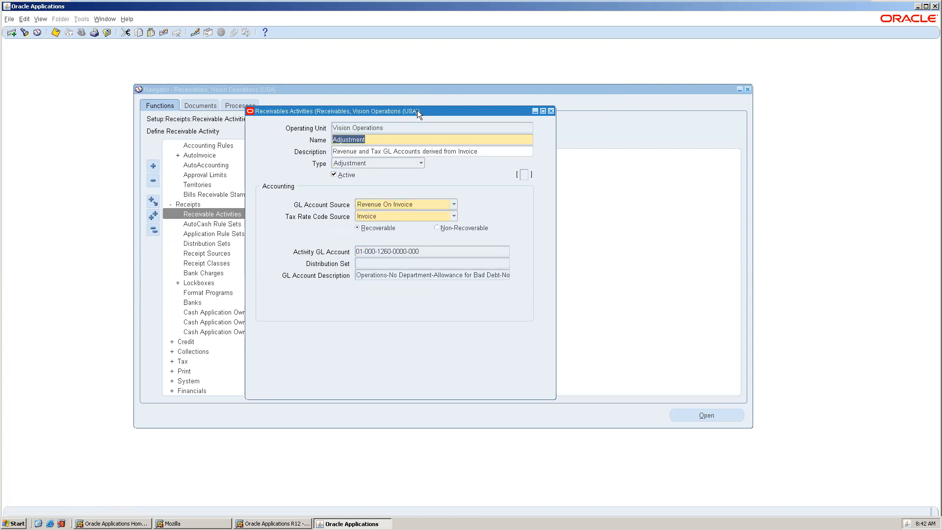
{"action": "key", "text": "Down"}
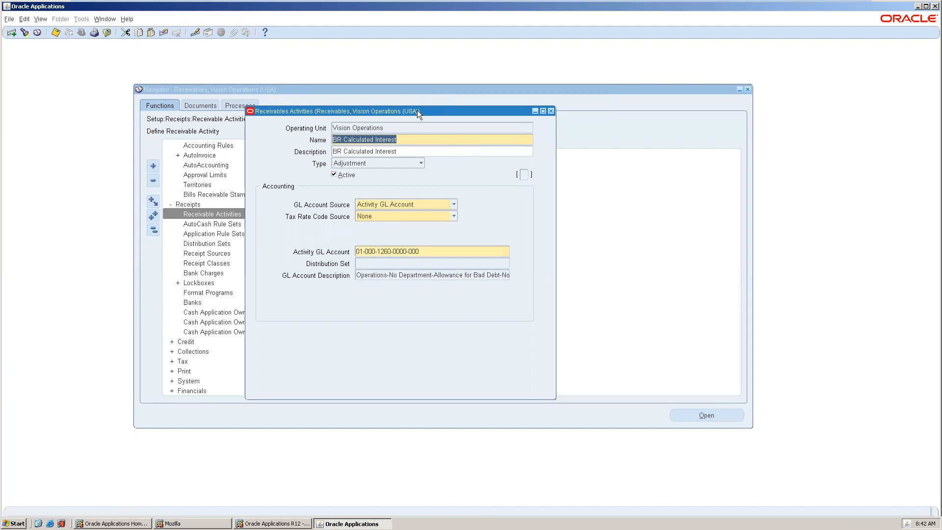
{"action": "key", "text": "Down"}
{"action": "key", "text": "Down"}
{"action": "key", "text": "Down"}
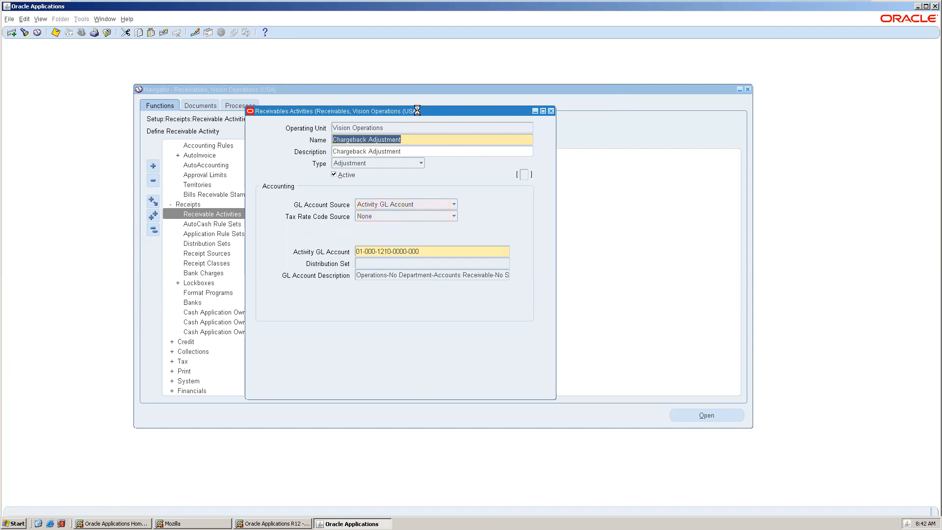
{"action": "key", "text": "Up"}
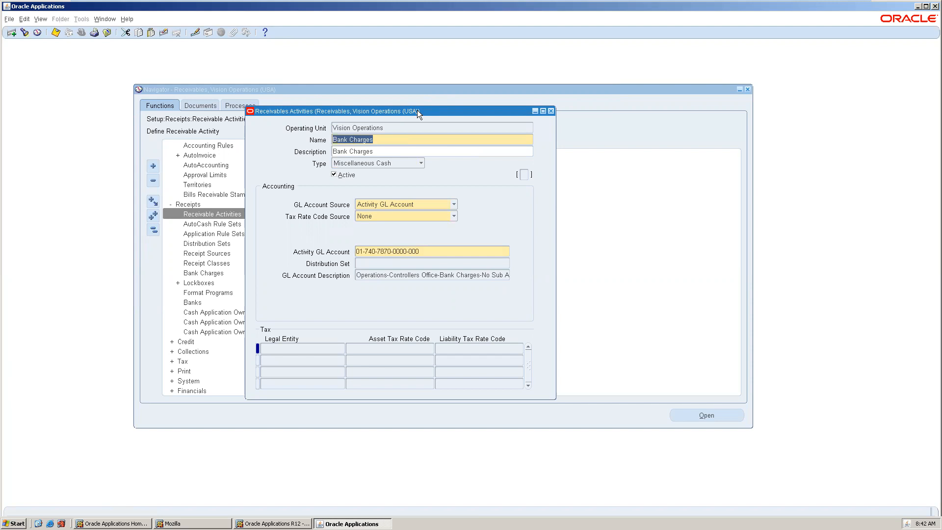
{"action": "left_click", "coordinate": [551, 109]}
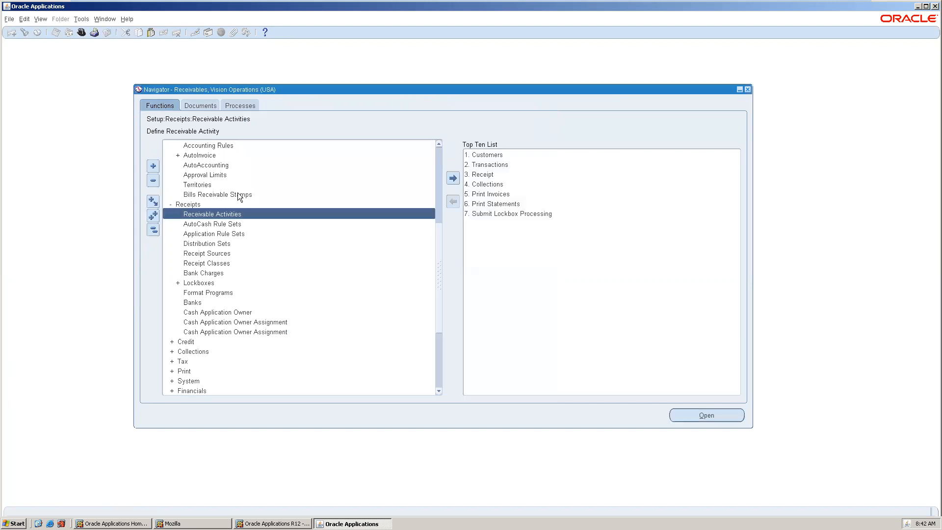
Open the Distribution Sets setup form
{"action": "left_click", "coordinate": [209, 235]}
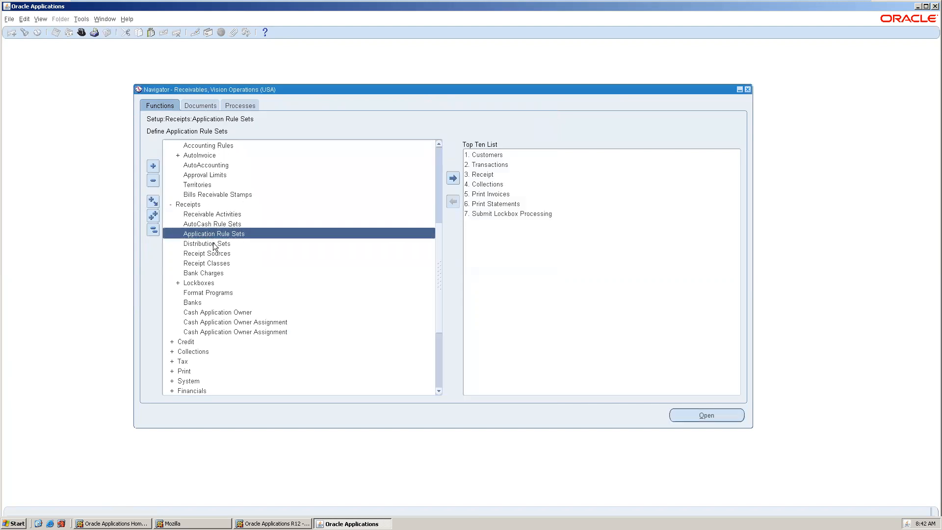
{"action": "double_click", "coordinate": [214, 244]}
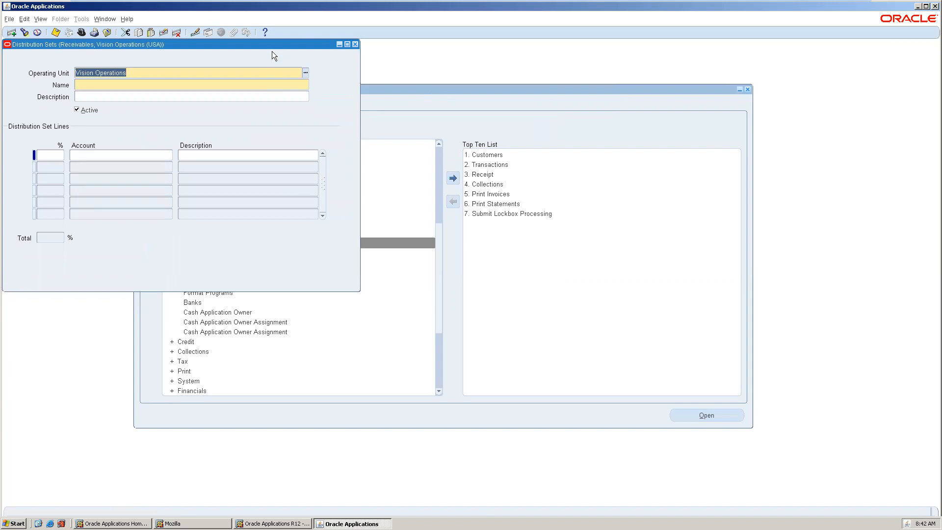
{"action": "left_click_drag", "start_coordinate": [273, 43], "coordinate": [391, 138]}
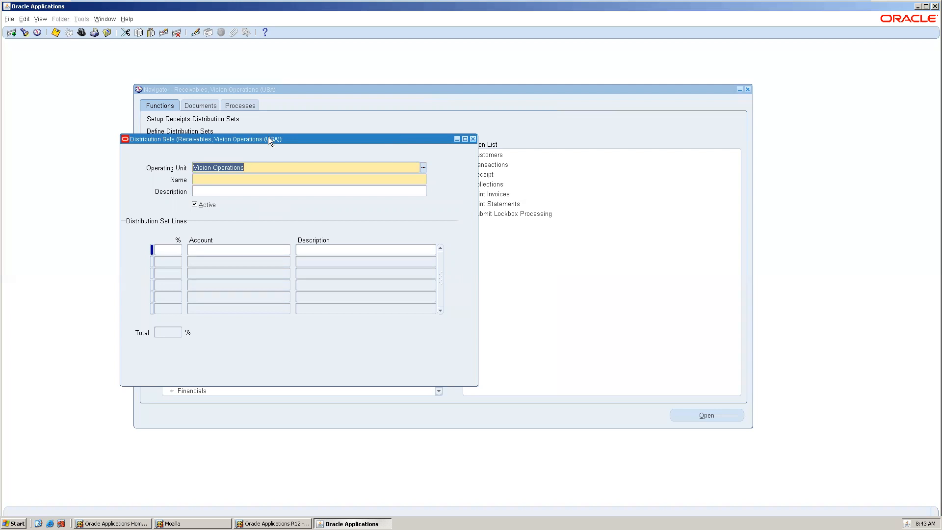
Query the existing distribution sets and browse through them to the Miscellaneous set
{"action": "left_click_drag", "start_coordinate": [273, 141], "coordinate": [292, 129]}
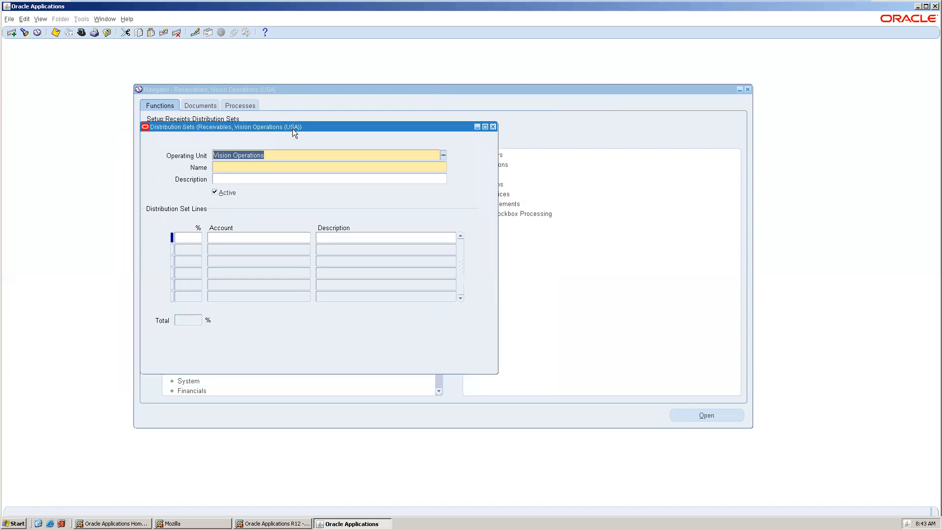
{"action": "key", "text": "F11"}
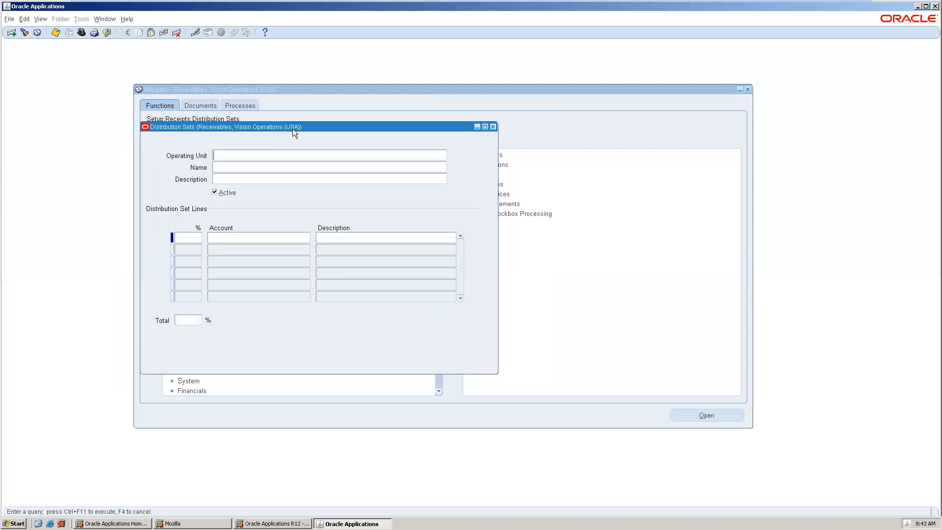
{"action": "key", "text": "ctrl+F11"}
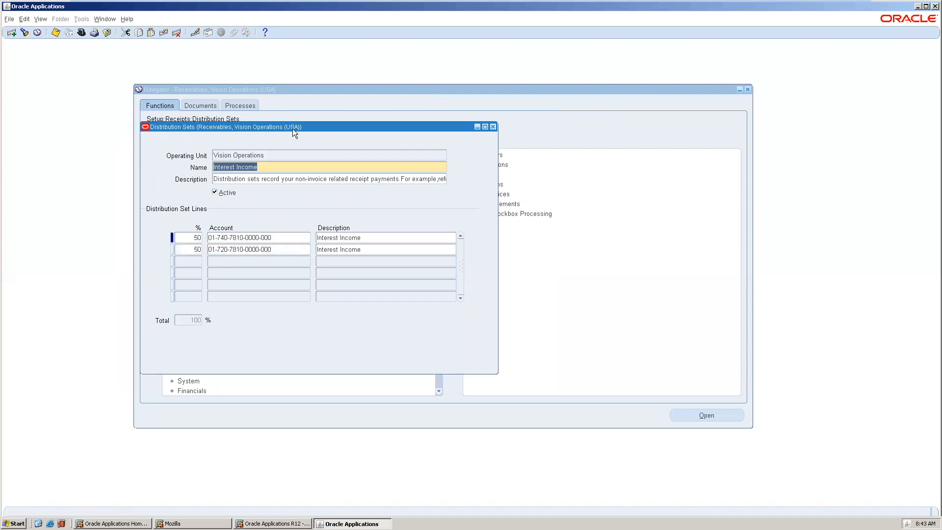
{"action": "key", "text": "Down"}
{"action": "key", "text": "Down"}
{"action": "key", "text": "Down"}
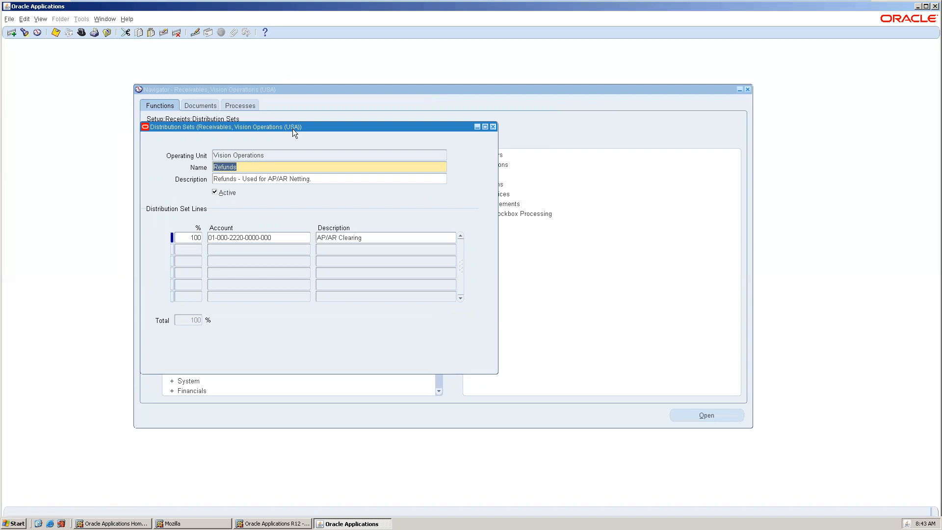
{"action": "key", "text": "Up"}
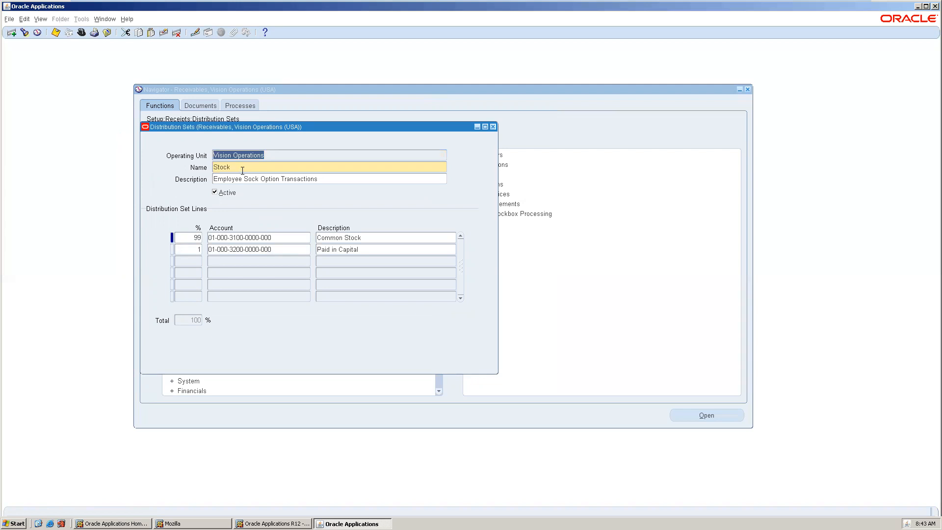
{"action": "left_click", "coordinate": [194, 237]}
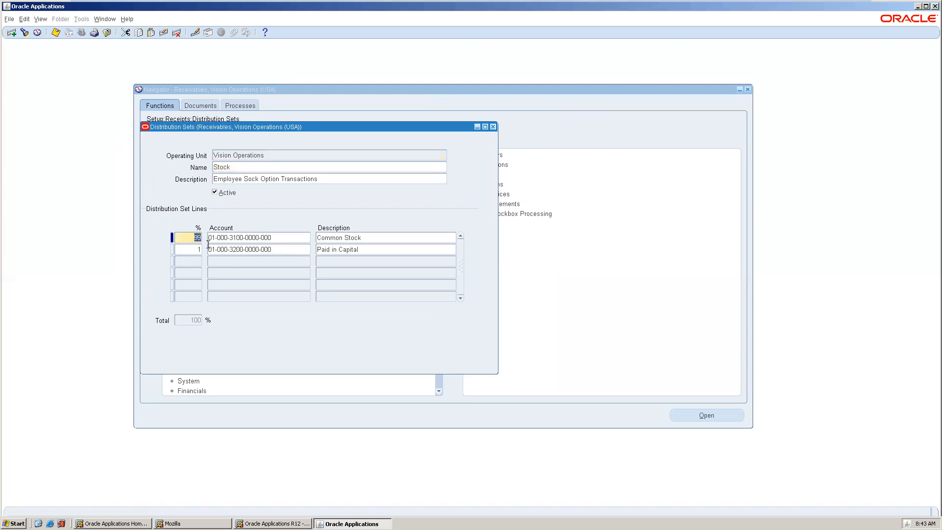
{"action": "left_click", "coordinate": [239, 166]}
{"action": "key", "text": "Down"}
{"action": "key", "text": "Down"}
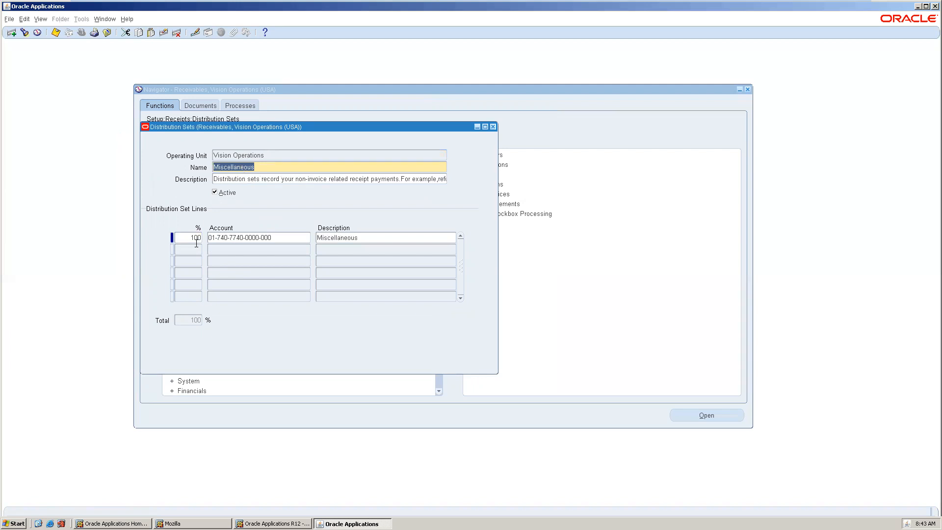
Change the Miscellaneous set's first distribution line to 10%
{"action": "left_click", "coordinate": [196, 239]}
{"action": "type", "text": "10"}
{"action": "key", "text": "Down"}
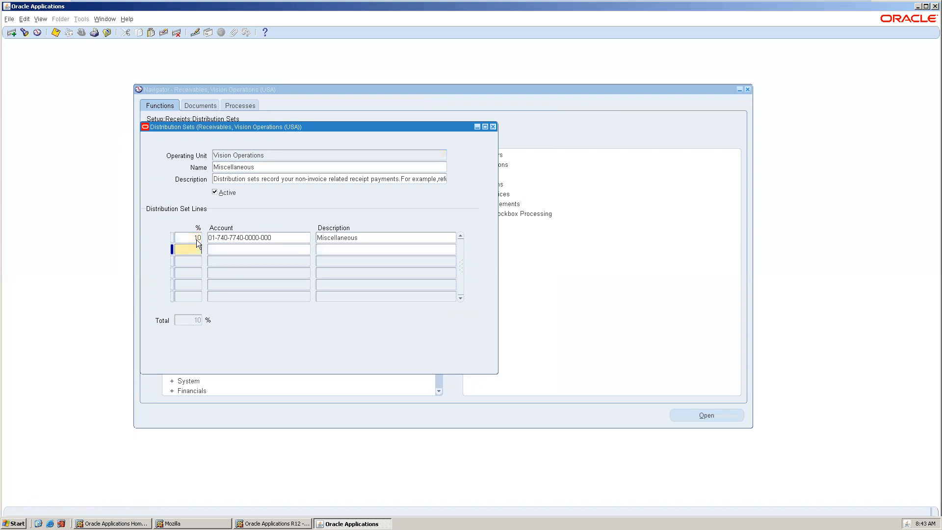
{"action": "type", "text": "20"}
{"action": "key", "text": "Tab"}
{"action": "key", "text": "shift+F5"}
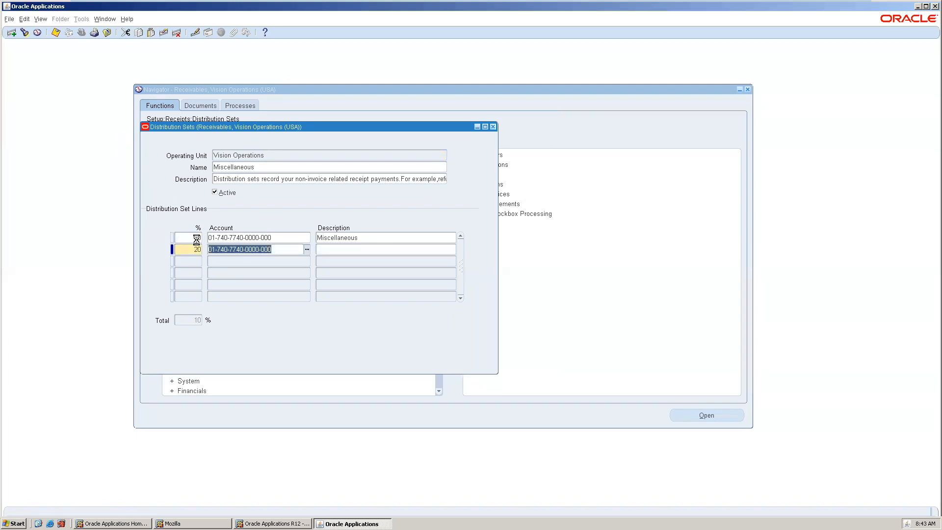
{"action": "key", "text": "ctrl+l"}
{"action": "left_click", "coordinate": [347, 267]}
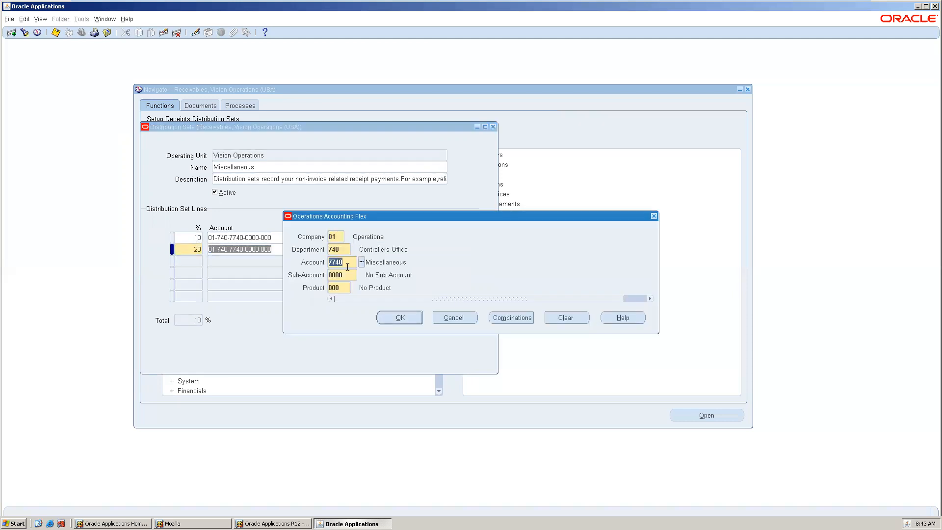
{"action": "left_click", "coordinate": [362, 263]}
{"action": "double_click", "coordinate": [222, 153]}
{"action": "left_click", "coordinate": [399, 317]}
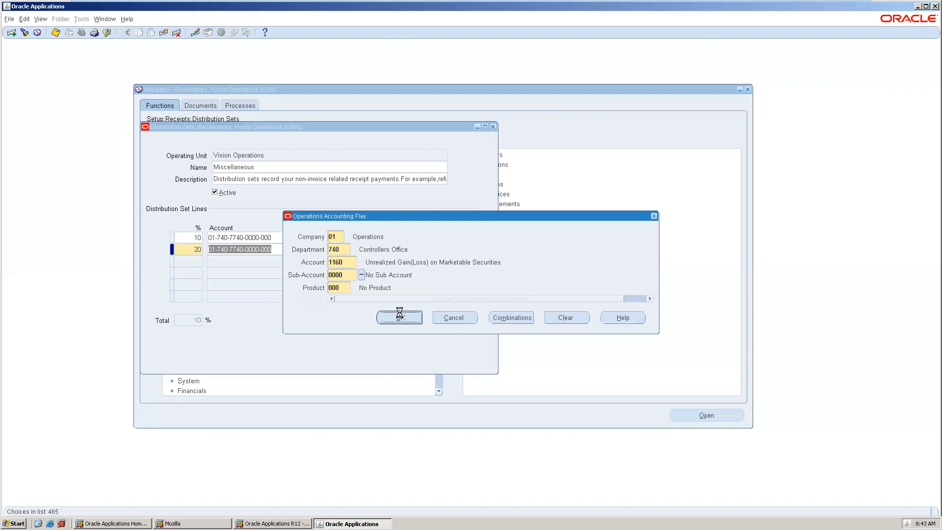
{"action": "left_click", "coordinate": [195, 263]}
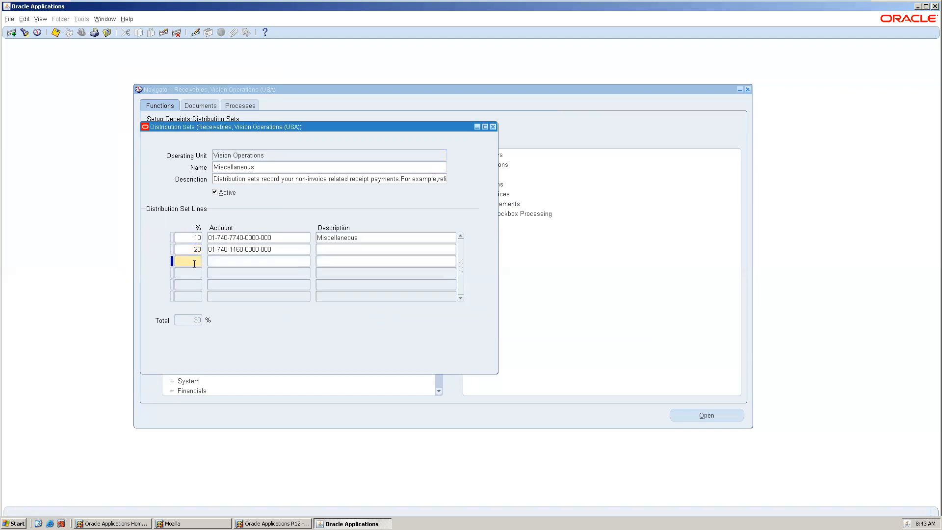
{"action": "type", "text": "40"}
{"action": "key", "text": "Tab"}
{"action": "key", "text": "ctrl+l"}
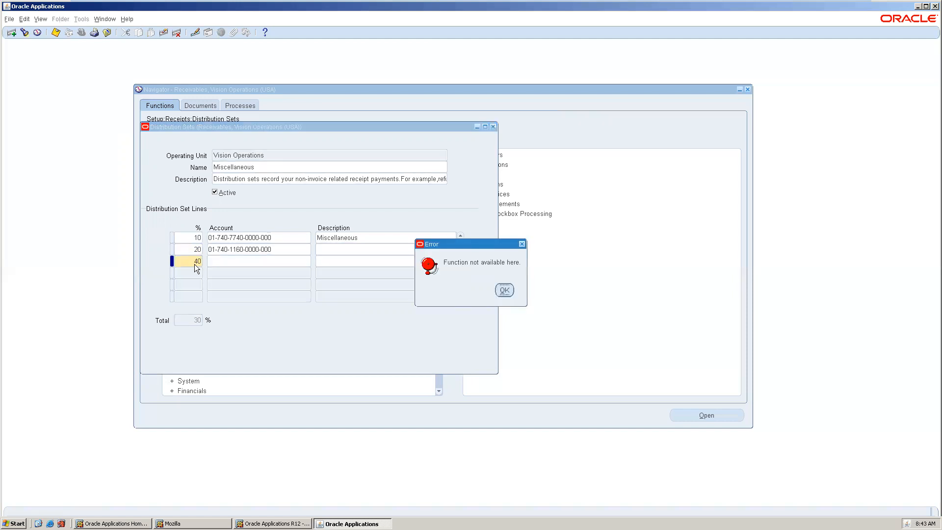
{"action": "left_click", "coordinate": [505, 290]}
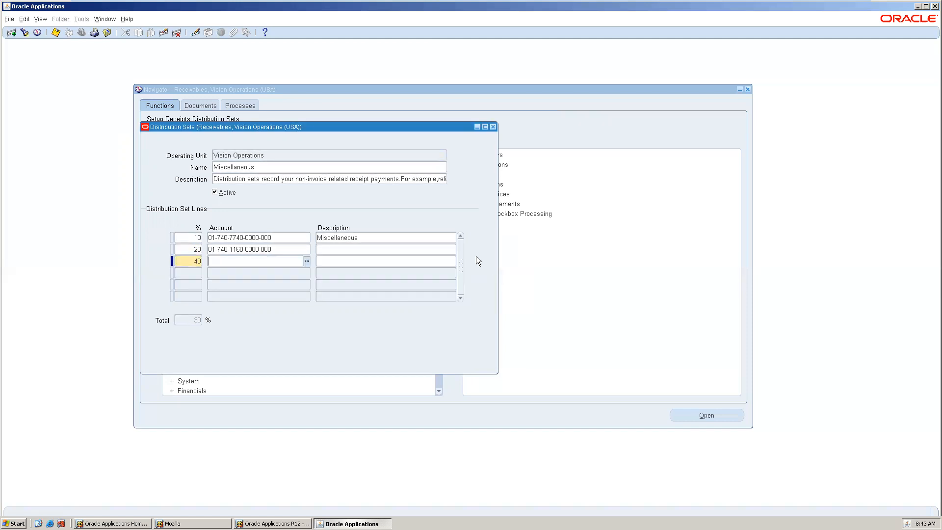
{"action": "key", "text": "shift+F5"}
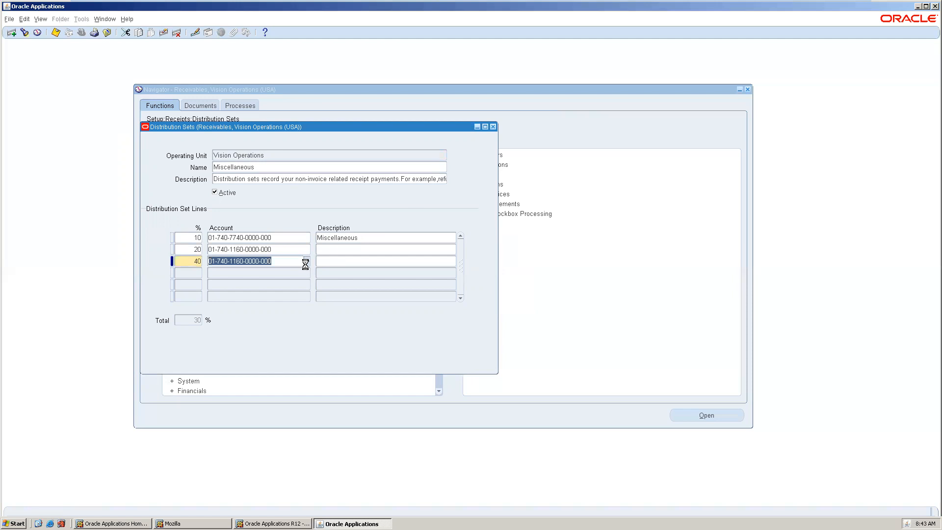
{"action": "left_click", "coordinate": [349, 265]}
{"action": "left_click", "coordinate": [361, 263]}
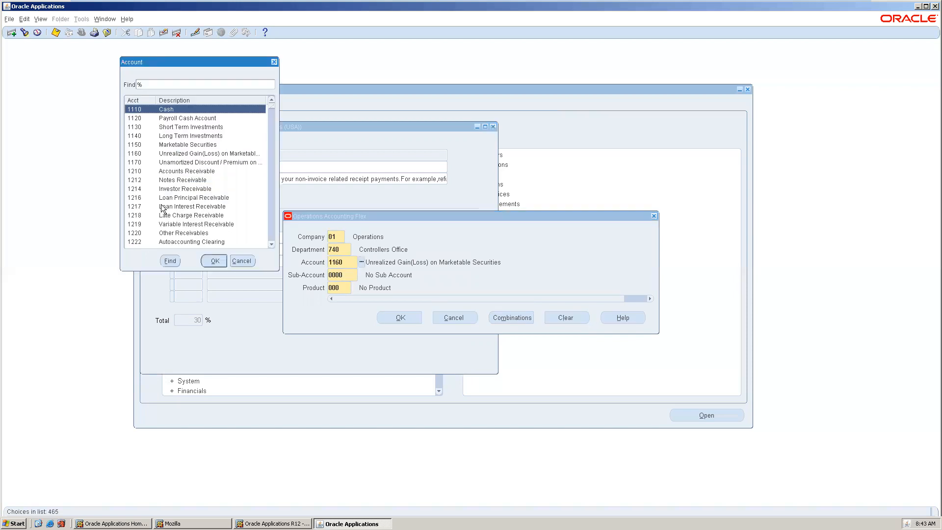
{"action": "double_click", "coordinate": [197, 118]}
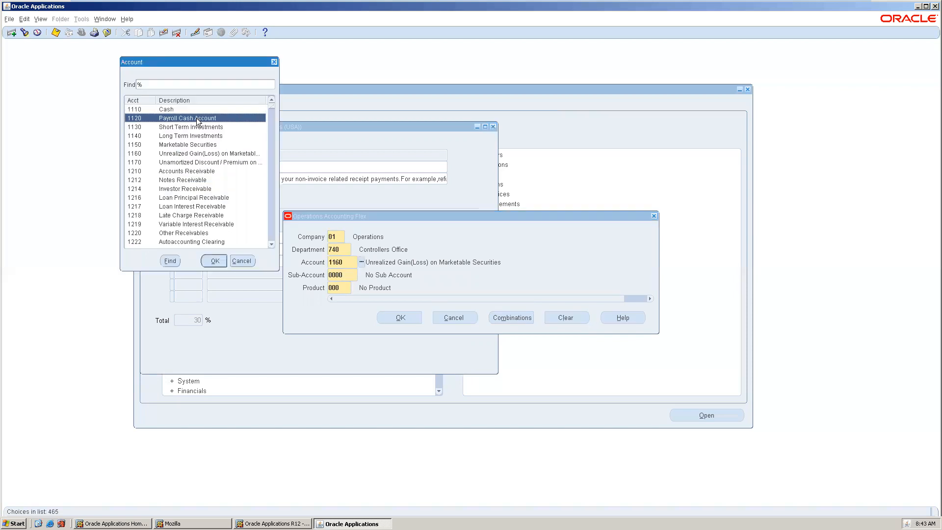
{"action": "left_click", "coordinate": [400, 318]}
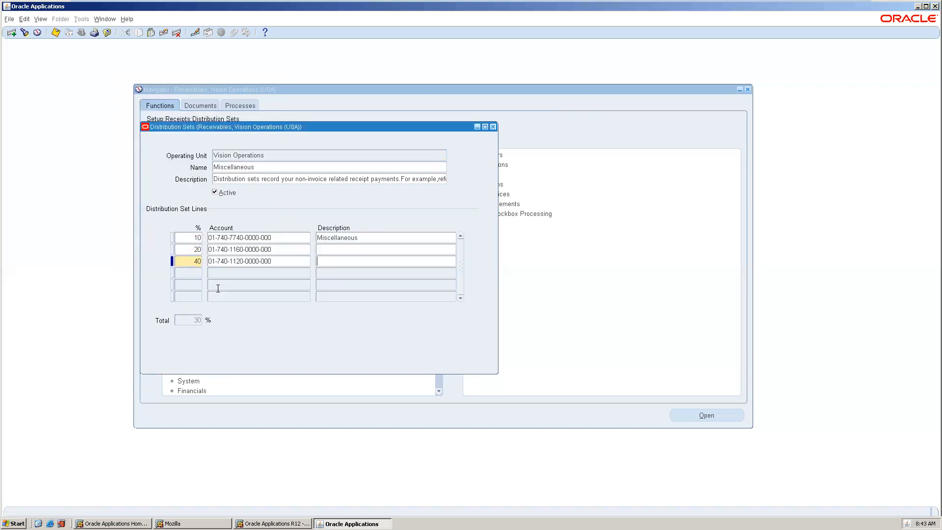
{"action": "left_click", "coordinate": [182, 276]}
{"action": "type", "text": "30"}
{"action": "key", "text": "Tab"}
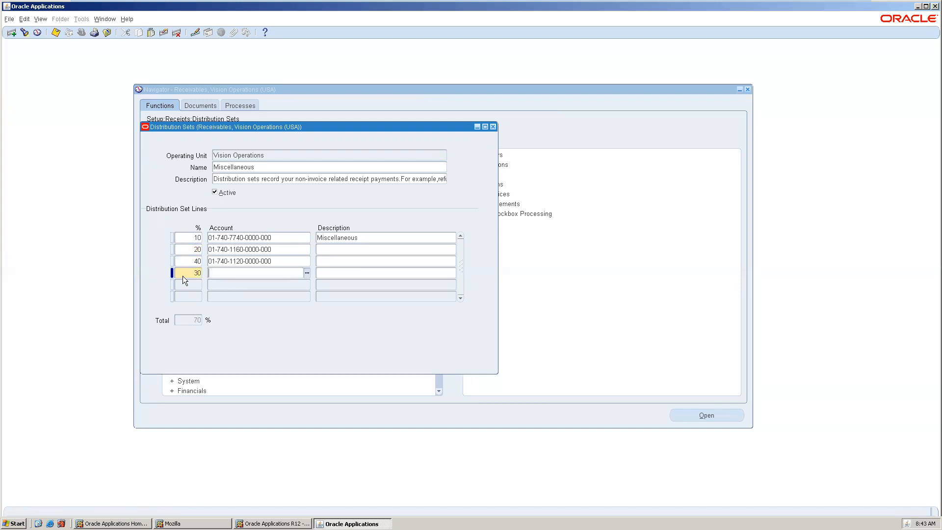
{"action": "key", "text": "shift+F5"}
{"action": "key", "text": "ctrl+l"}
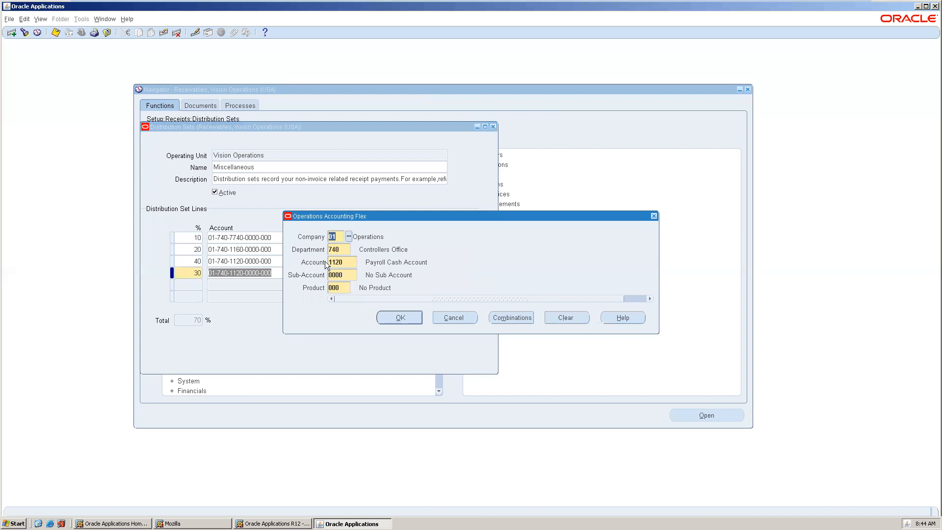
{"action": "left_click", "coordinate": [337, 261]}
{"action": "left_click", "coordinate": [362, 263]}
{"action": "double_click", "coordinate": [193, 216]}
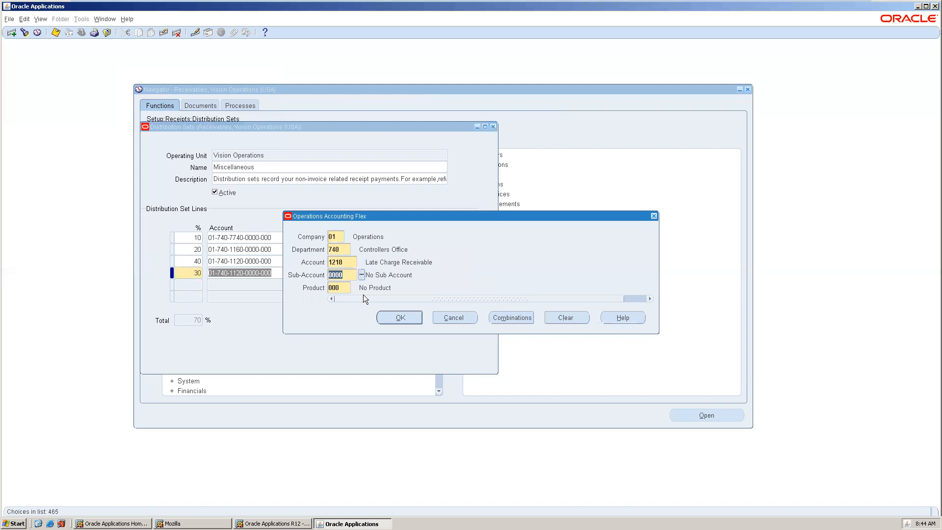
{"action": "left_click", "coordinate": [389, 316]}
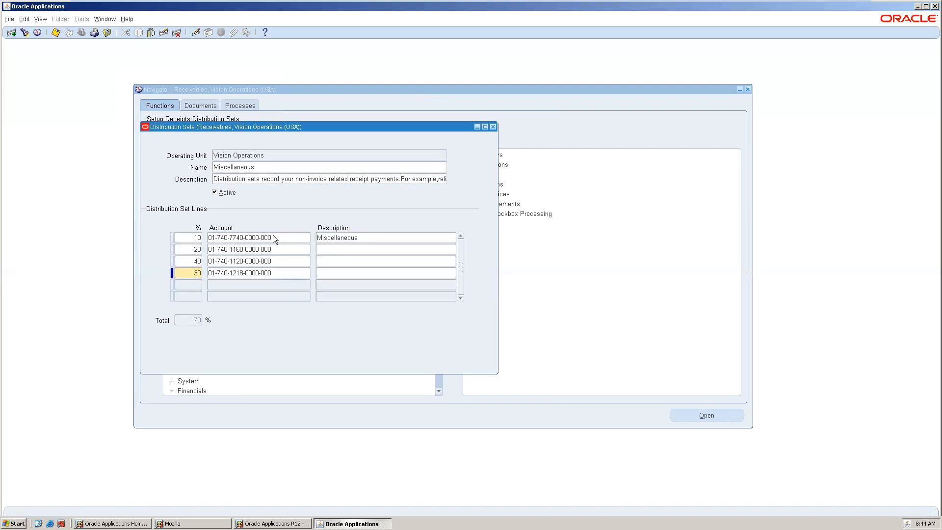
Leave the set's lines and close the Distribution Sets form
{"action": "left_click", "coordinate": [249, 166]}
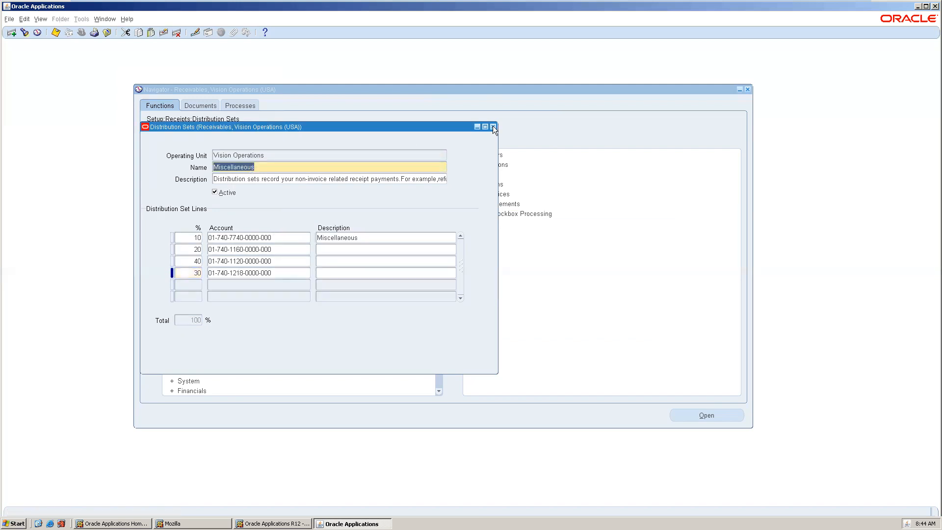
{"action": "left_click", "coordinate": [493, 127]}
Open the Transactions form and pick a bill-to customer from the names starting with b
{"action": "scroll", "coordinate": [242, 150], "scroll_direction": "up", "scroll_amount": 6}
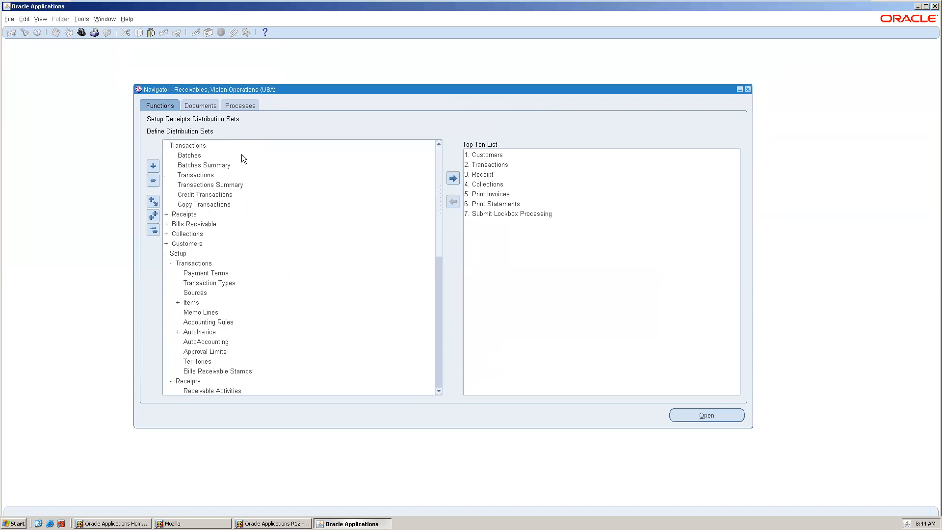
{"action": "double_click", "coordinate": [222, 175]}
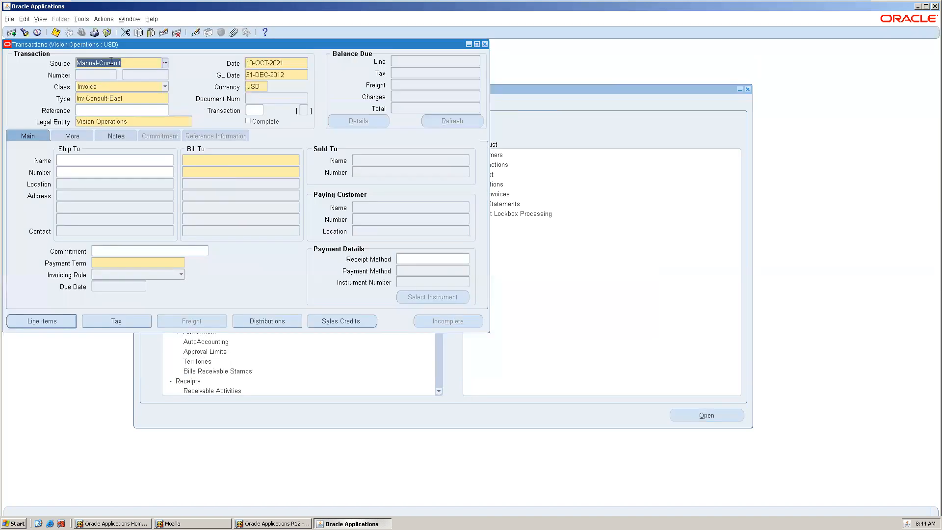
{"action": "left_click", "coordinate": [201, 158]}
{"action": "type", "text": "b"}
{"action": "key", "text": "Tab"}
{"action": "left_click", "coordinate": [237, 264]}
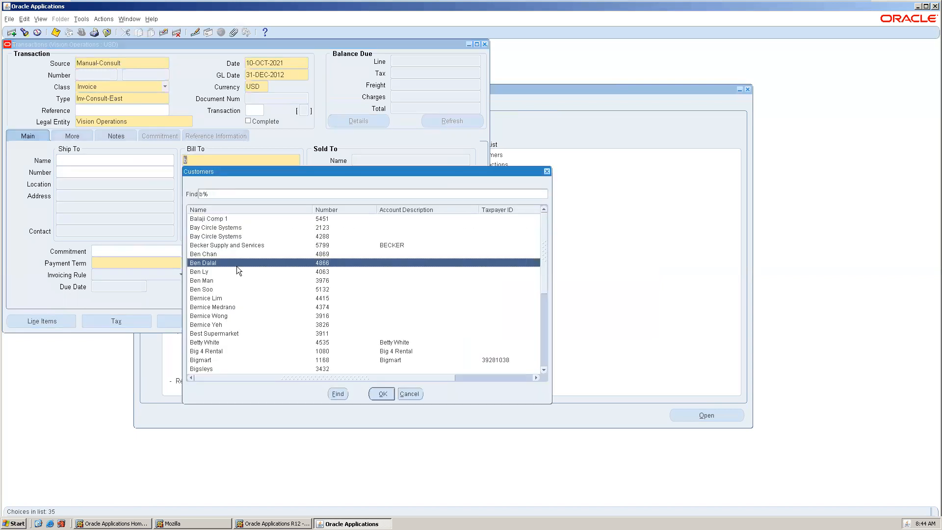
{"action": "double_click", "coordinate": [236, 265]}
Enter an invoice line described bjbkuhh with quantity 10 and unit price 100
{"action": "left_click", "coordinate": [46, 323]}
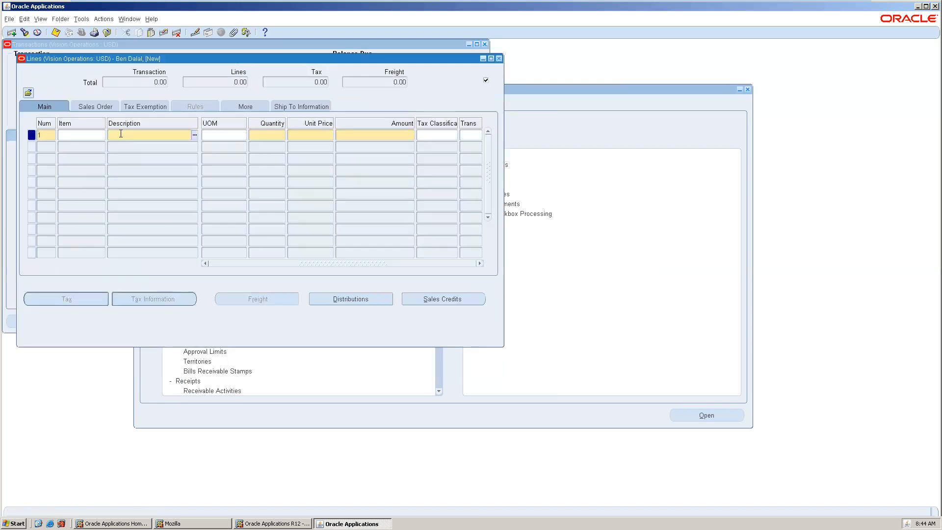
{"action": "type", "text": "bjbkhhh"}
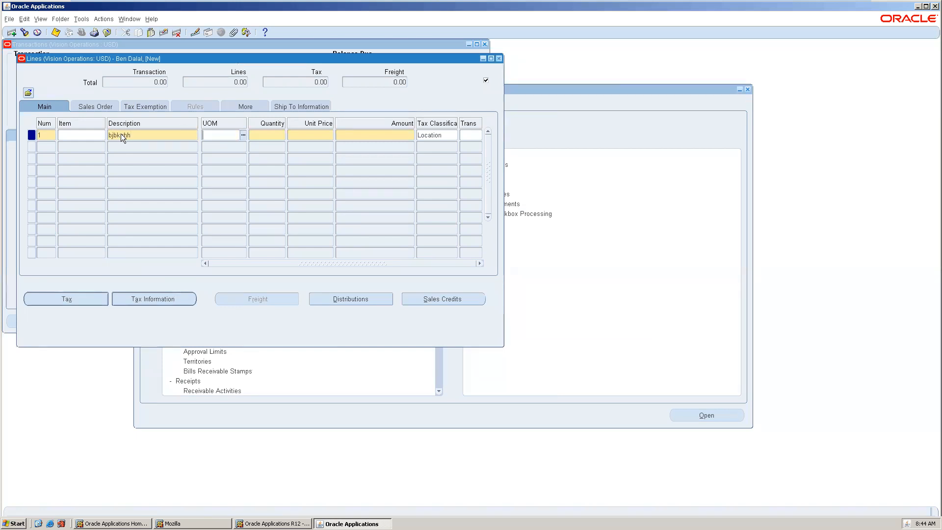
{"action": "key", "text": "Tab"}
{"action": "key", "text": "Tab"}
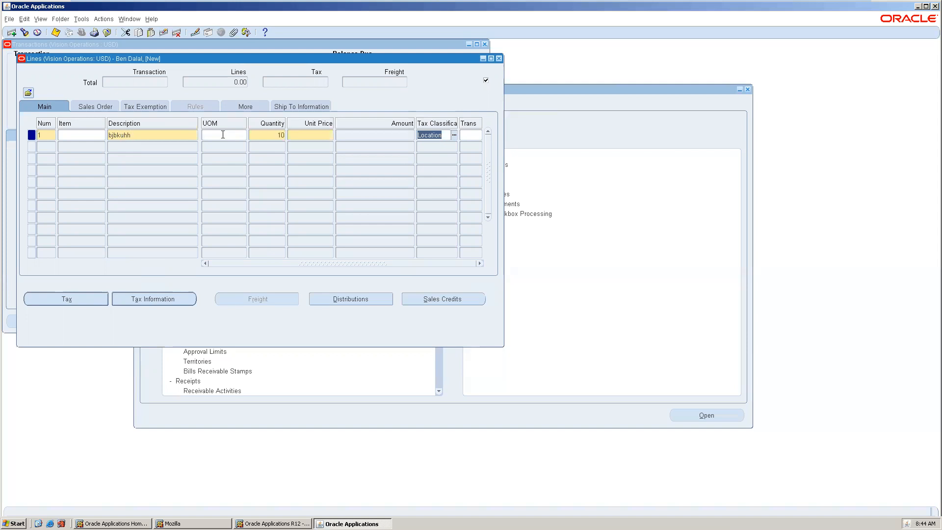
{"action": "left_click", "coordinate": [294, 138]}
{"action": "type", "text": "100"}
{"action": "key", "text": "Tab"}
{"action": "key", "text": "Tab"}
{"action": "left_click", "coordinate": [530, 299]}
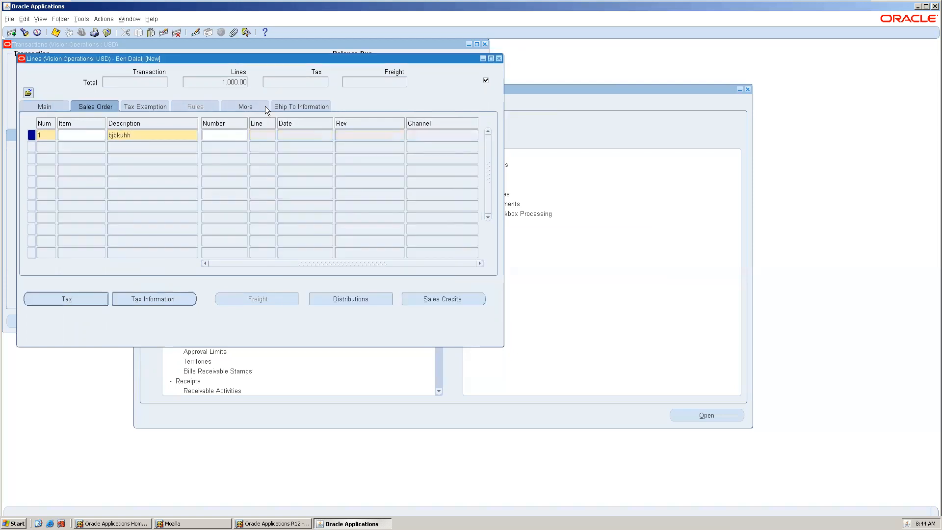
Browse the invoice line's Sales Order, Tax Exemption and More tabs
{"action": "left_click", "coordinate": [152, 107]}
{"action": "left_click", "coordinate": [92, 102]}
{"action": "left_click", "coordinate": [167, 105]}
{"action": "left_click", "coordinate": [243, 105]}
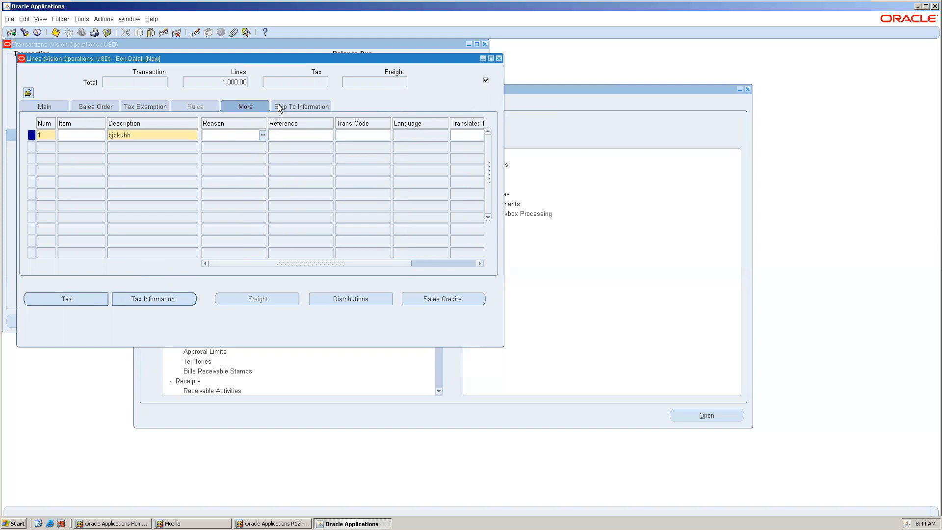
{"action": "key", "text": "Tab"}
{"action": "key", "text": "Tab"}
{"action": "key", "text": "Tab"}
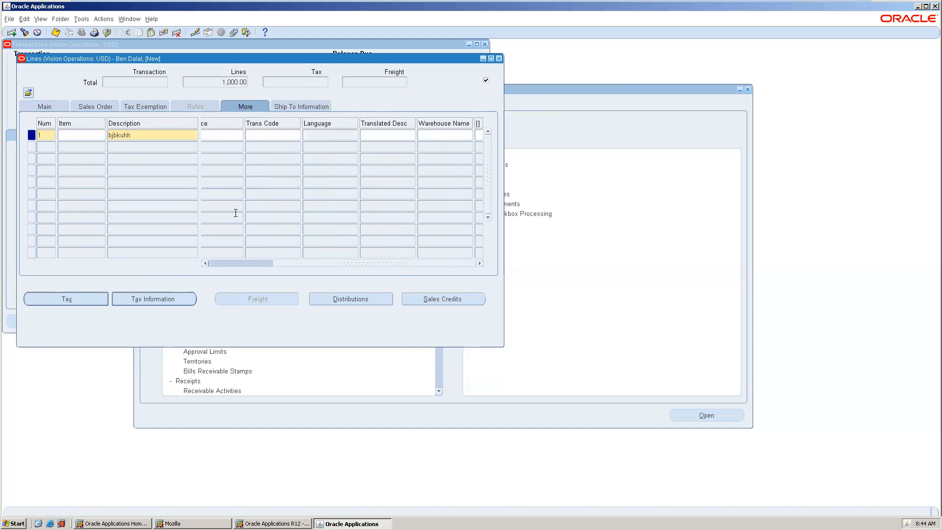
Open the line's distributions to review the revenue account, then close them and return to the Main tab
{"action": "left_click", "coordinate": [371, 293]}
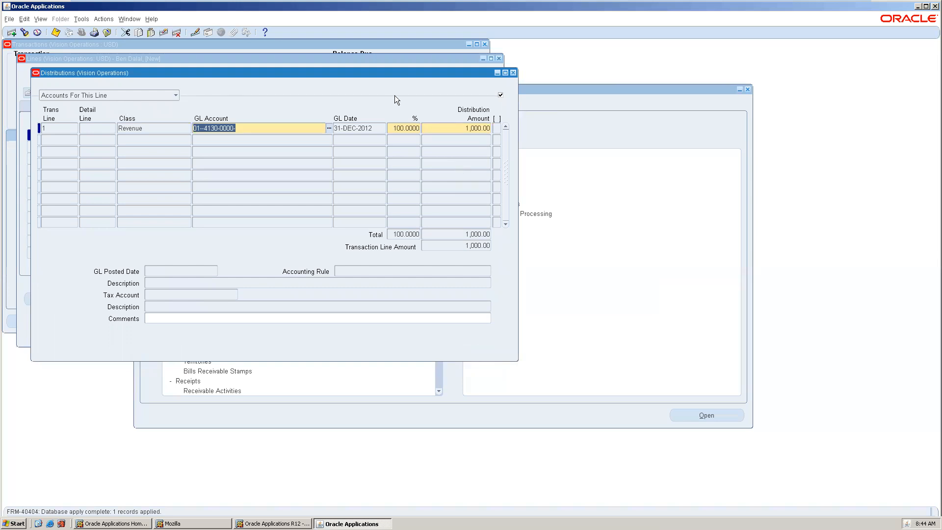
{"action": "left_click", "coordinate": [514, 72]}
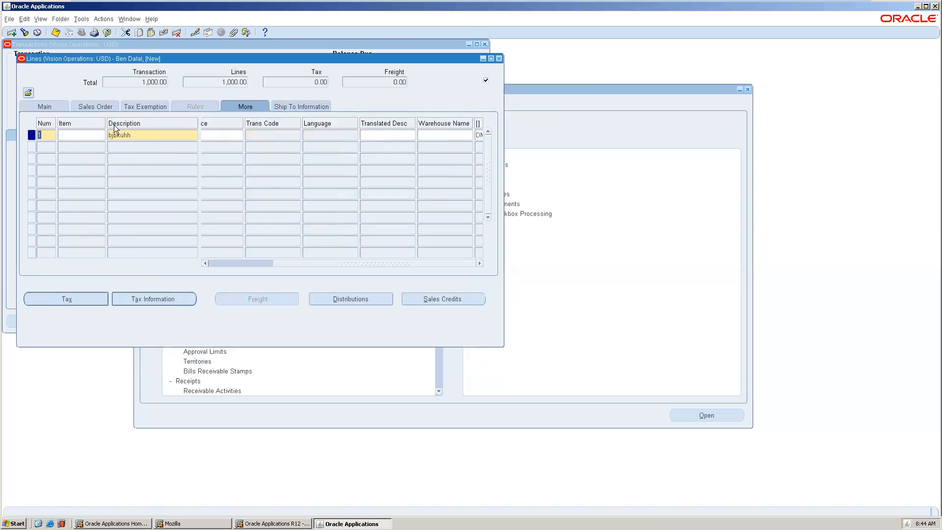
{"action": "left_click", "coordinate": [49, 104]}
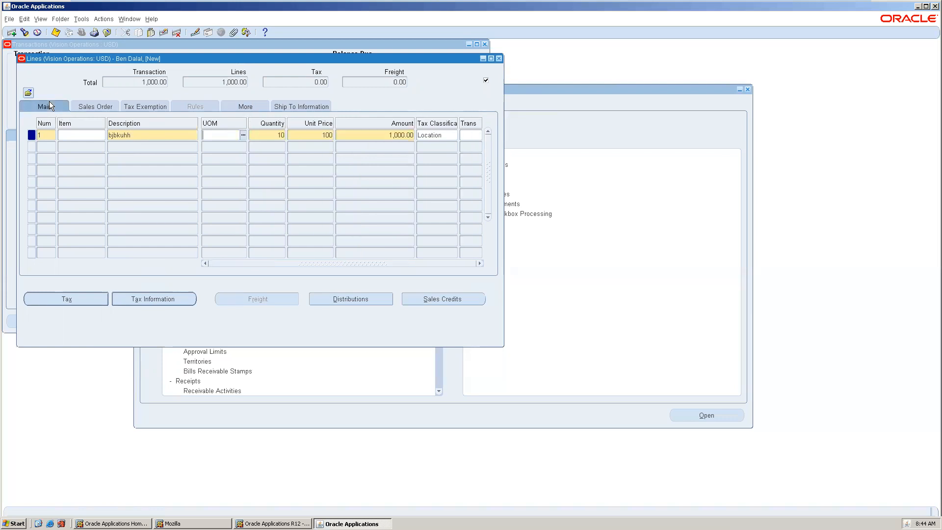
Cycle through the invoice line's tabs and its line information dialog, then close the Lines window
{"action": "left_click", "coordinate": [95, 108]}
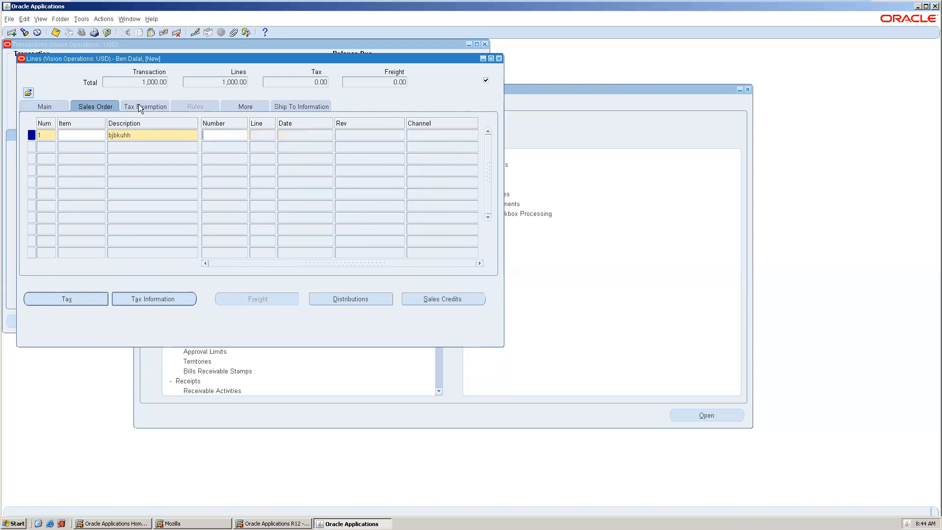
{"action": "left_click", "coordinate": [57, 107]}
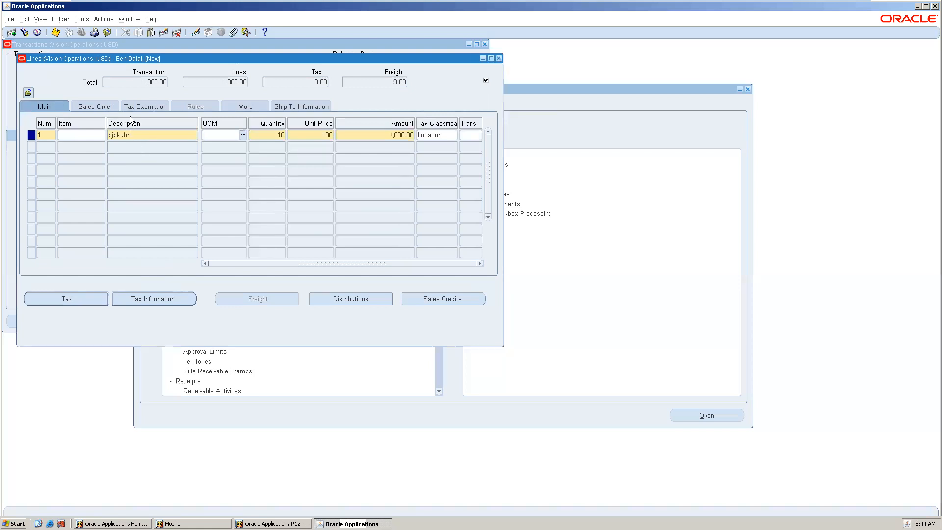
{"action": "key", "text": "Tab"}
{"action": "key", "text": "Tab"}
{"action": "key", "text": "Tab"}
{"action": "key", "text": "Tab"}
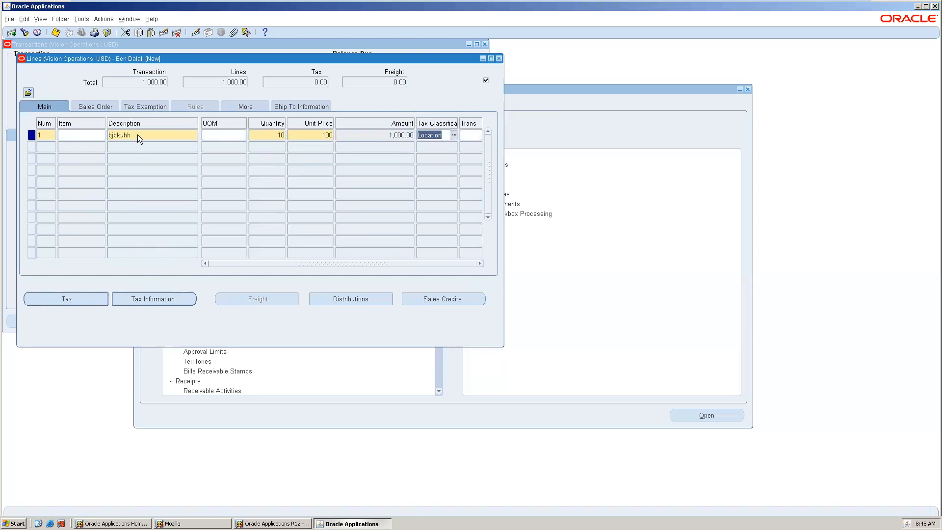
{"action": "key", "text": "Tab"}
{"action": "left_click", "coordinate": [521, 294]}
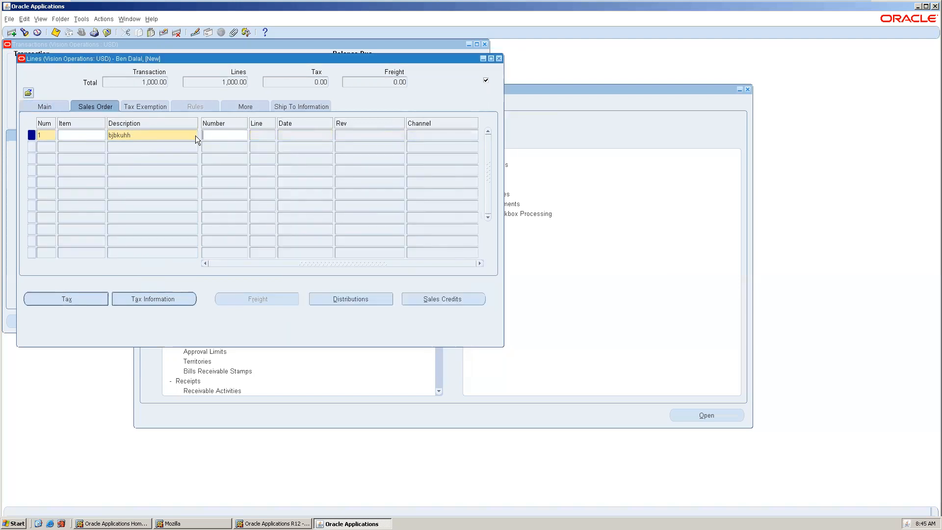
{"action": "key", "text": "Tab"}
{"action": "key", "text": "Tab"}
{"action": "key", "text": "Tab"}
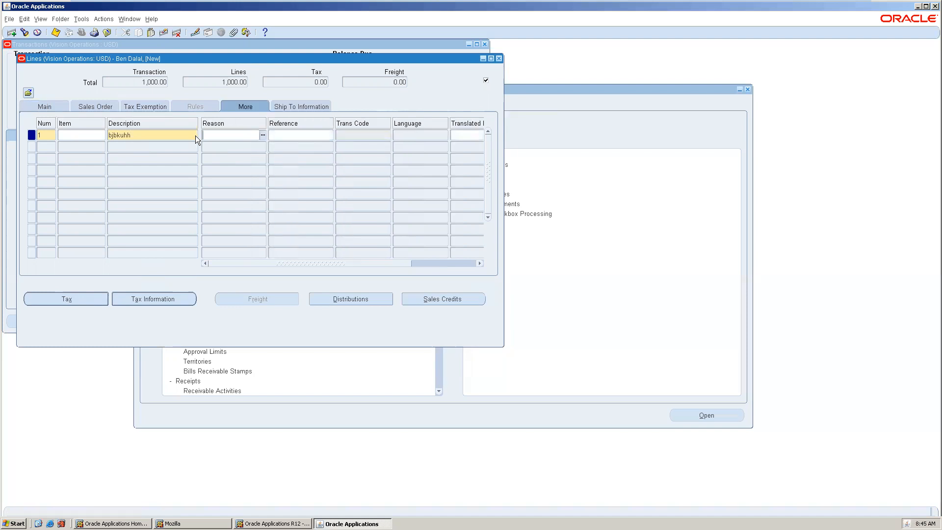
{"action": "key", "text": "Tab"}
{"action": "key", "text": "Tab"}
{"action": "key", "text": "Tab"}
{"action": "key", "text": "Tab"}
{"action": "key", "text": "Tab"}
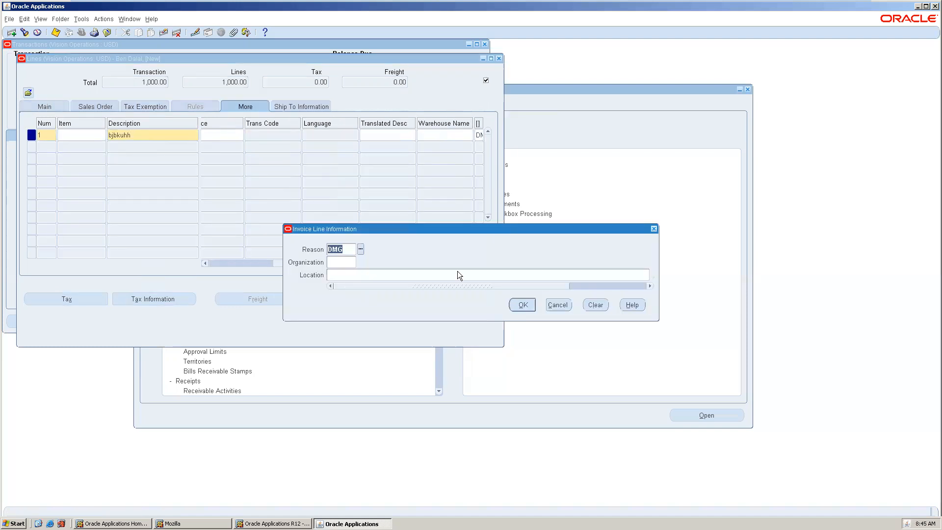
{"action": "left_click", "coordinate": [522, 304]}
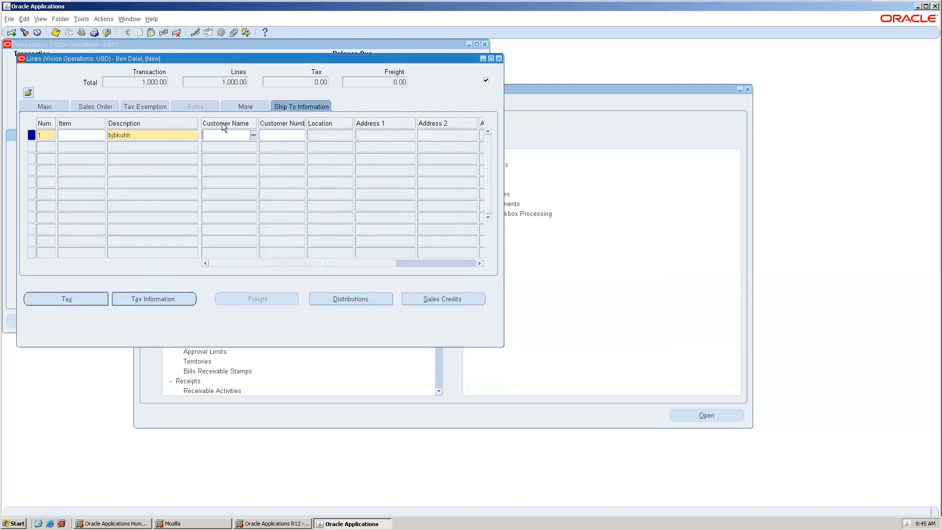
{"action": "key", "text": "Tab"}
{"action": "left_click", "coordinate": [499, 58]}
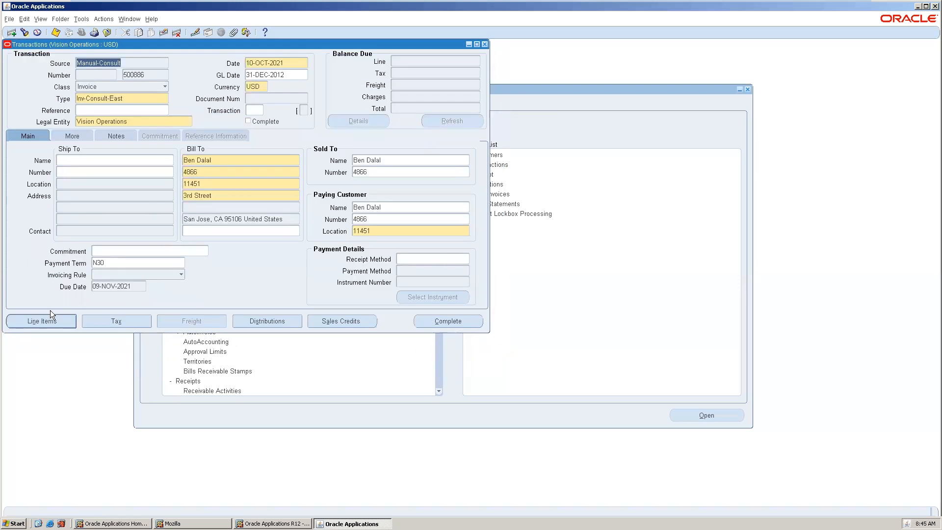
Replace the line's memo description with item 1001 Standard Desktop from the item list and rerun AutoAccounting
{"action": "left_click", "coordinate": [55, 320]}
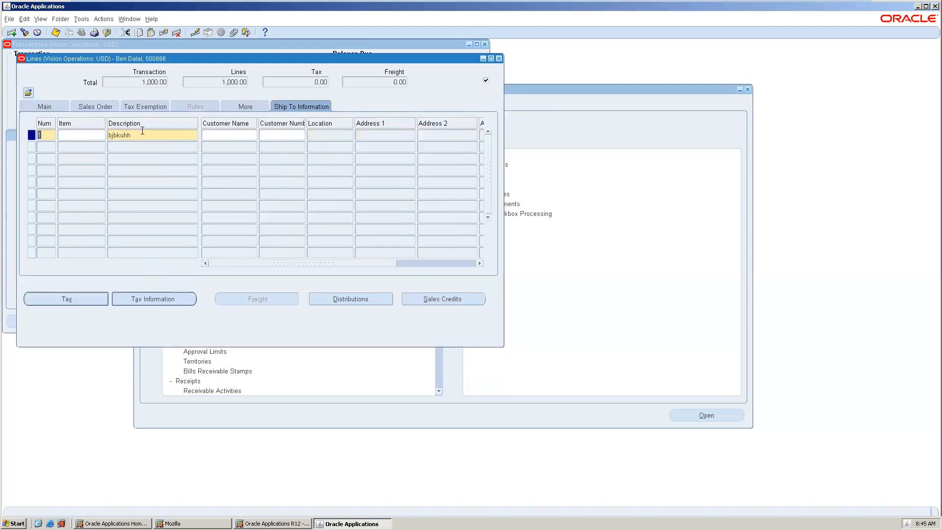
{"action": "double_click", "coordinate": [142, 130]}
{"action": "key", "text": "Delete"}
{"action": "key", "text": "shift+Tab"}
{"action": "key", "text": "ctrl+l"}
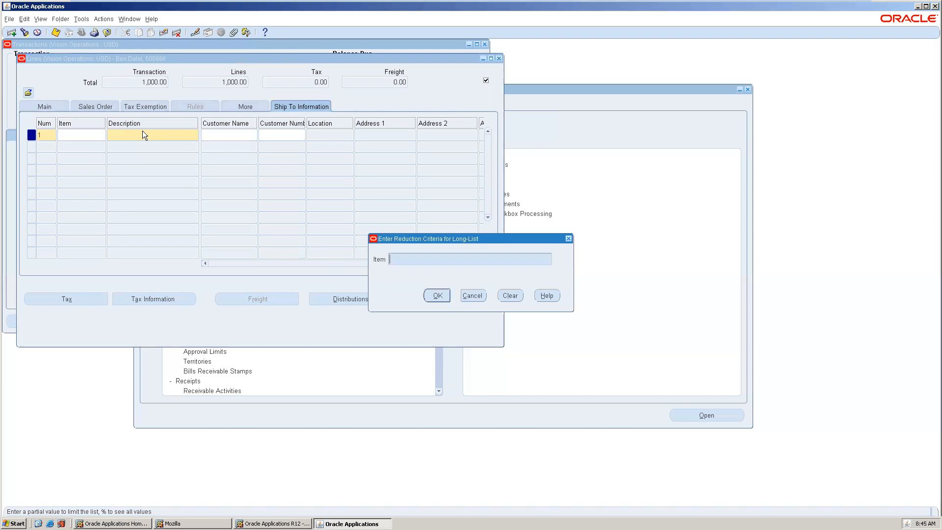
{"action": "type", "text": "%"}
{"action": "key", "text": "Return"}
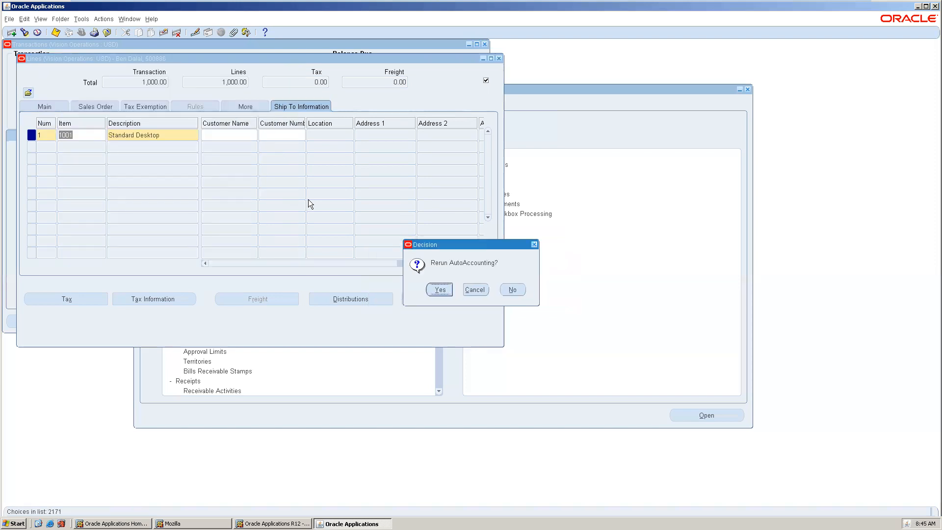
{"action": "left_click", "coordinate": [442, 288]}
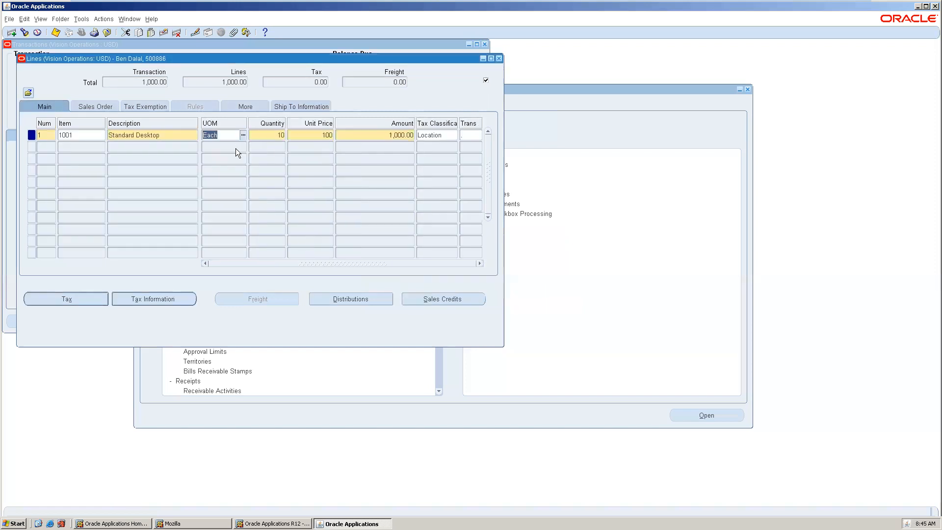
Step through the updated line's fields across to the More tab
{"action": "key", "text": "Tab"}
{"action": "key", "text": "Tab"}
{"action": "key", "text": "Tab"}
{"action": "key", "text": "Tab"}
{"action": "key", "text": "Tab"}
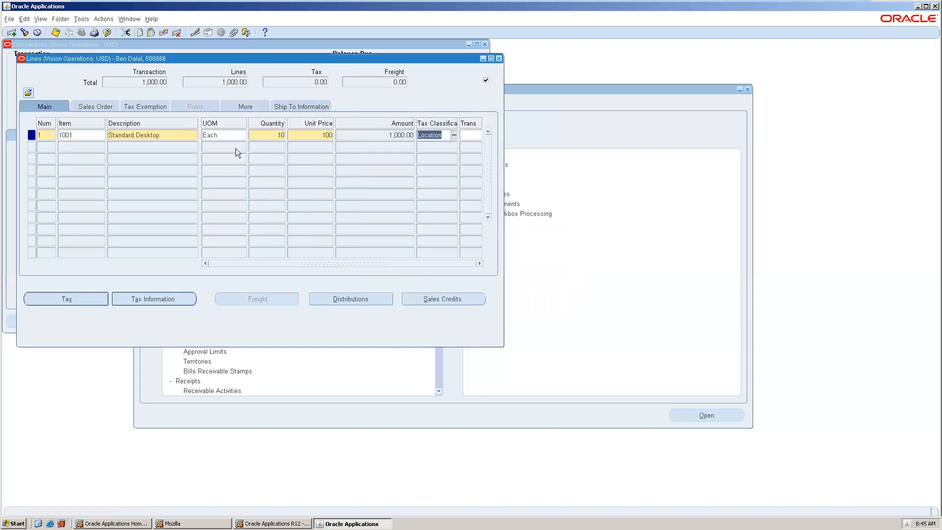
{"action": "left_click", "coordinate": [522, 295]}
{"action": "key", "text": "Tab"}
{"action": "key", "text": "Tab"}
{"action": "key", "text": "Tab"}
{"action": "key", "text": "Tab"}
{"action": "key", "text": "Tab"}
{"action": "key", "text": "Tab"}
{"action": "key", "text": "Tab"}
{"action": "key", "text": "Tab"}
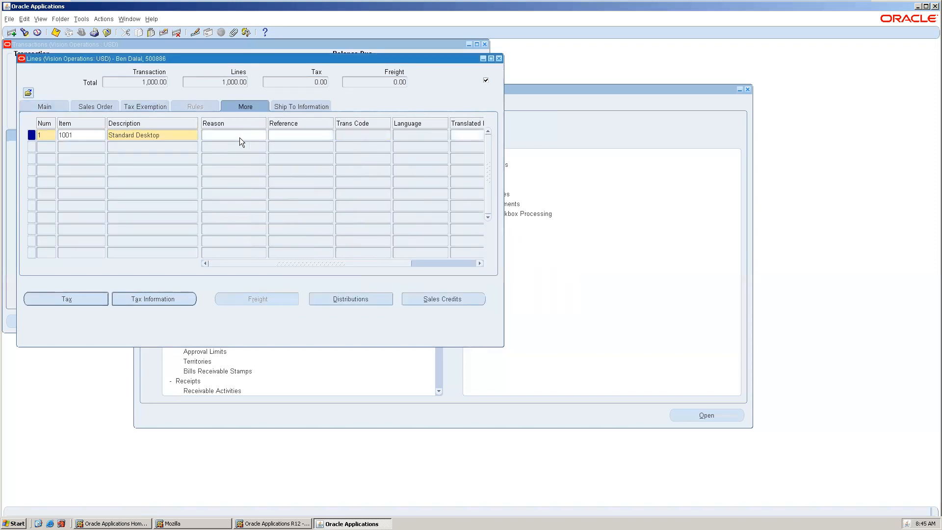
Set the Department segment of the line's revenue account to 000, save, and close the distributions
{"action": "left_click", "coordinate": [351, 299]}
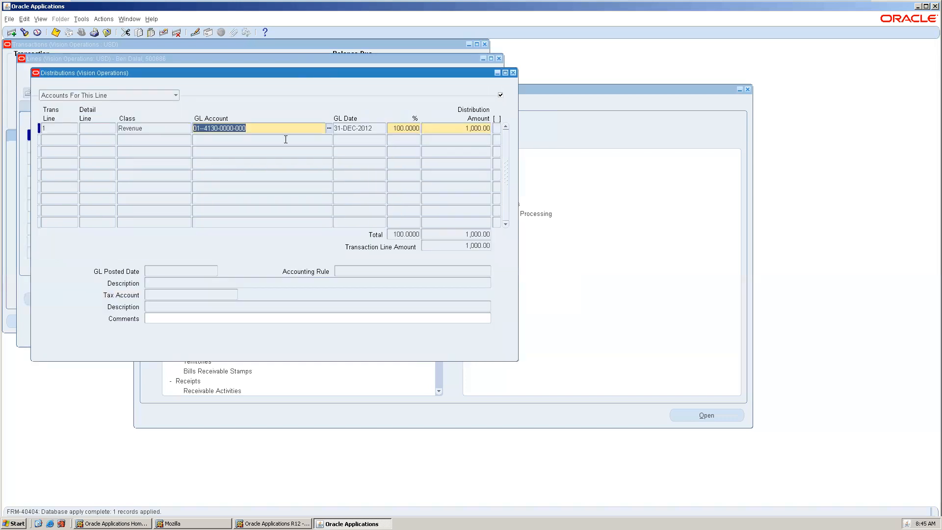
{"action": "key", "text": "Tab"}
{"action": "key", "text": "Tab"}
{"action": "key", "text": "Tab"}
{"action": "key", "text": "Tab"}
{"action": "double_click", "coordinate": [258, 131]}
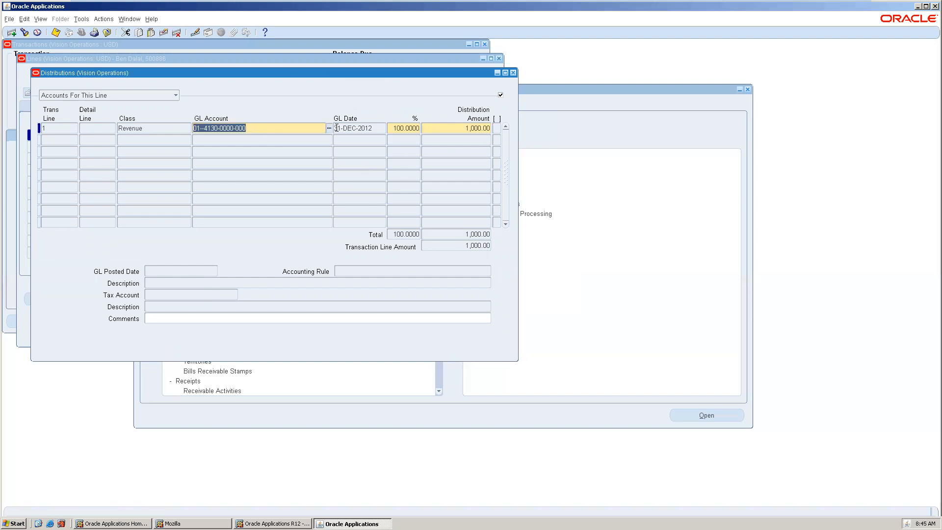
{"action": "key", "text": "ctrl+l"}
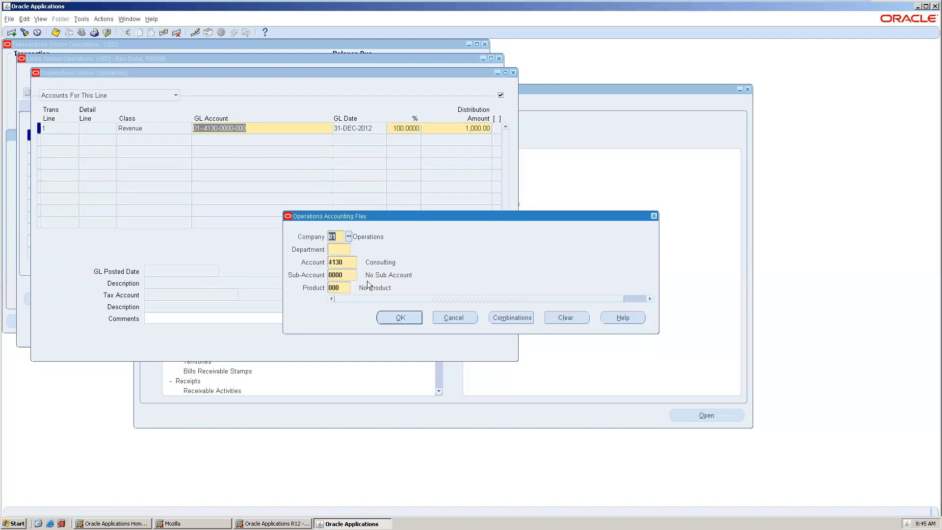
{"action": "left_click", "coordinate": [339, 249]}
{"action": "type", "text": "000"}
{"action": "key", "text": "Tab"}
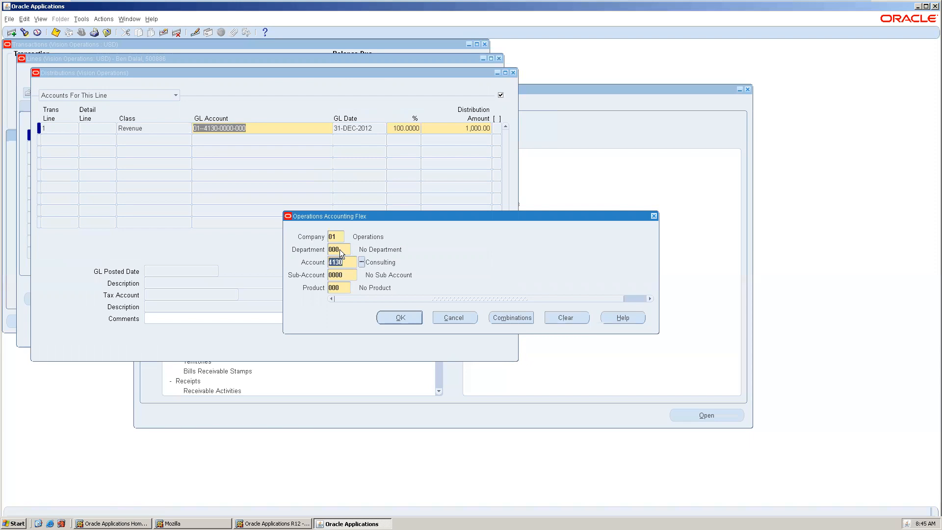
{"action": "left_click", "coordinate": [392, 319]}
{"action": "key", "text": "ctrl+s"}
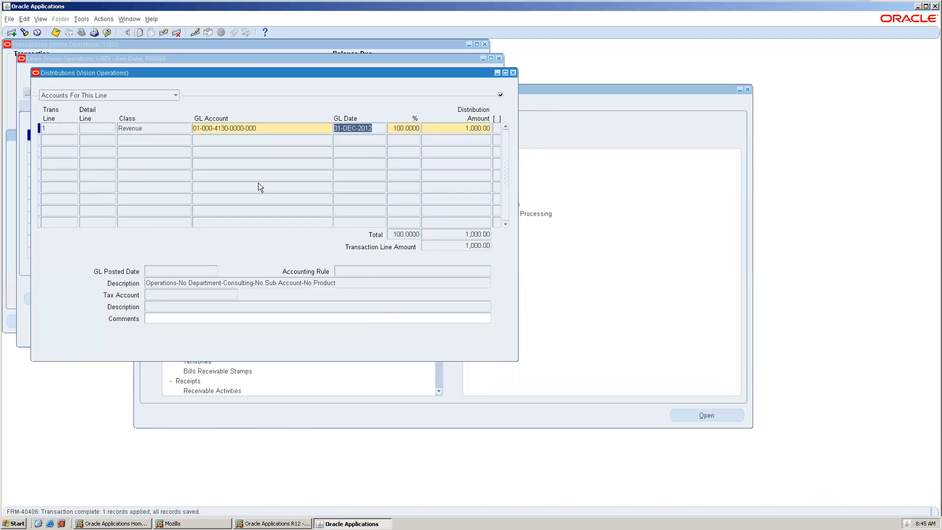
{"action": "left_click", "coordinate": [513, 73]}
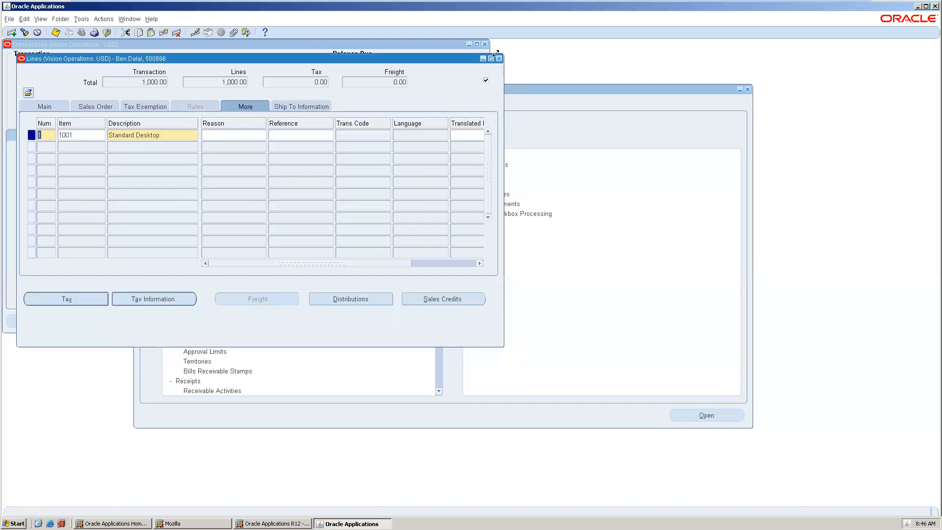
Close the Lines and Transactions windows and open the Receipts form from the navigator
{"action": "left_click", "coordinate": [498, 58]}
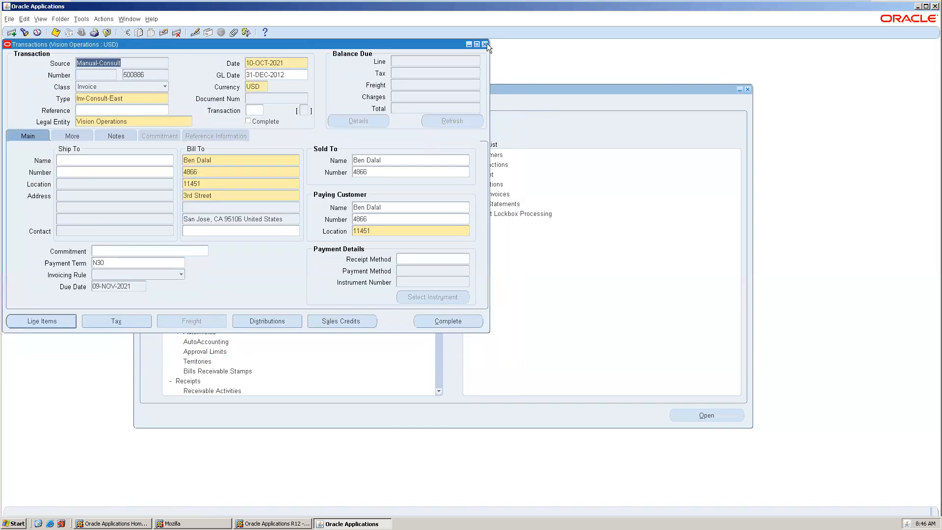
{"action": "left_click", "coordinate": [484, 44]}
{"action": "left_click", "coordinate": [153, 230]}
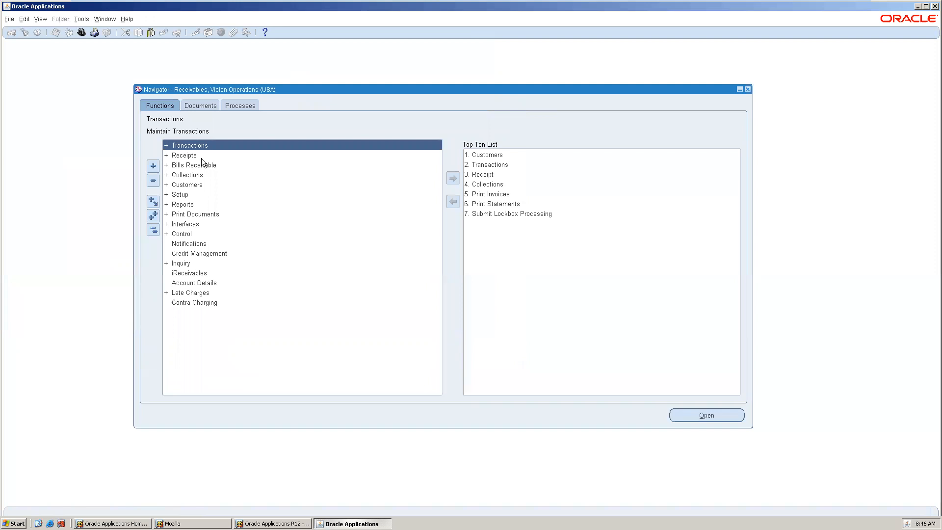
{"action": "double_click", "coordinate": [204, 155]}
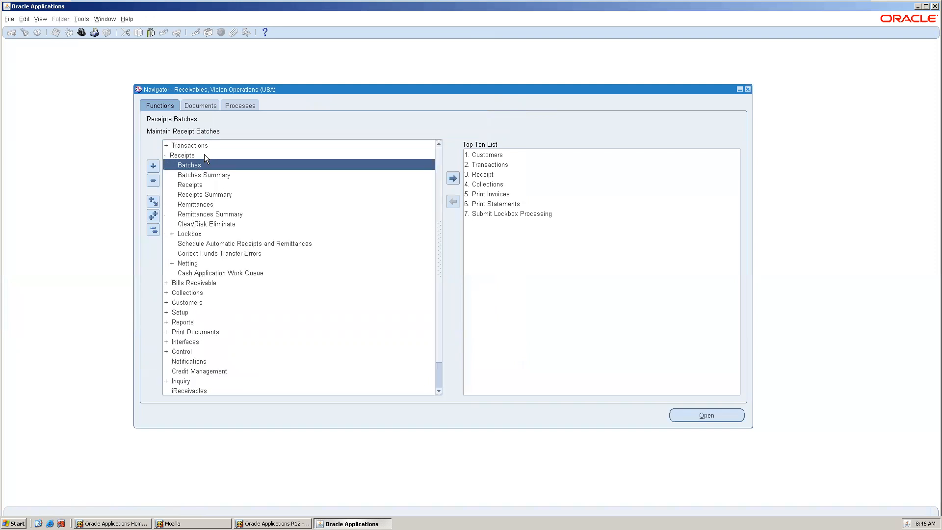
{"action": "double_click", "coordinate": [216, 184]}
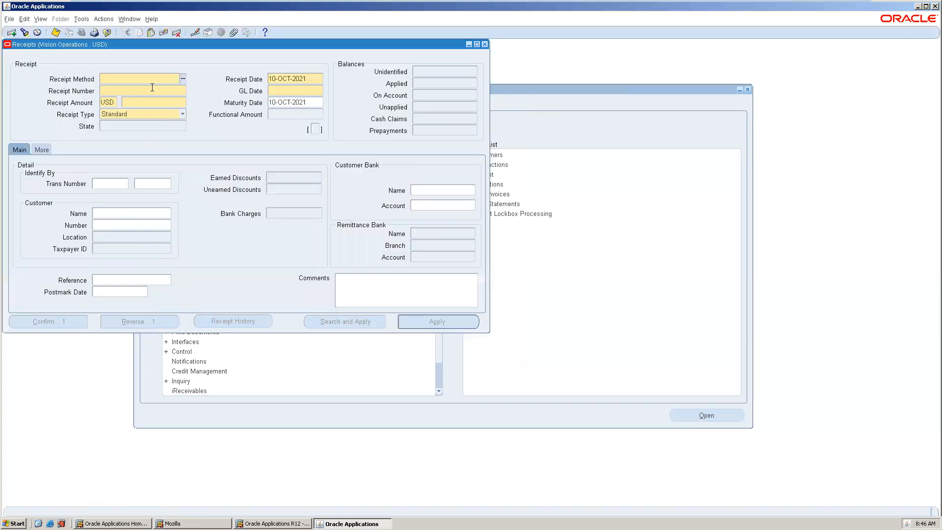
Enter a receipt with method Cash, receipt number 123 and amount 19000
{"action": "left_click", "coordinate": [185, 80]}
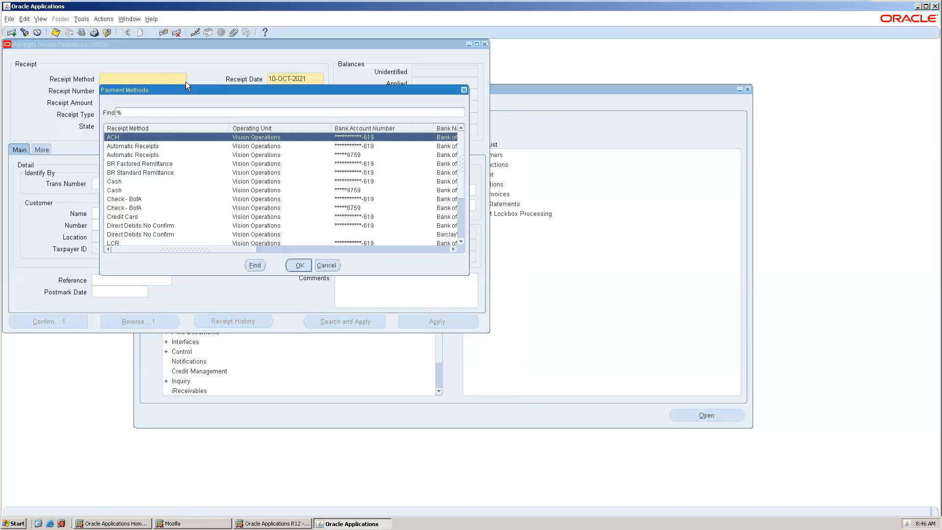
{"action": "double_click", "coordinate": [149, 180]}
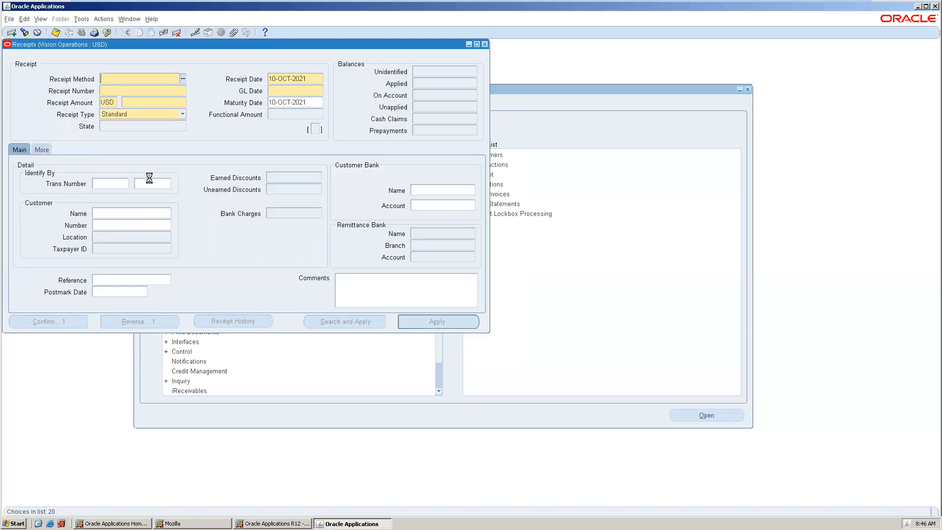
{"action": "type", "text": "123"}
{"action": "left_click", "coordinate": [144, 105]}
{"action": "type", "text": "19000"}
Change the receipt type to Miscellaneous and accept the warning
{"action": "left_click", "coordinate": [146, 112]}
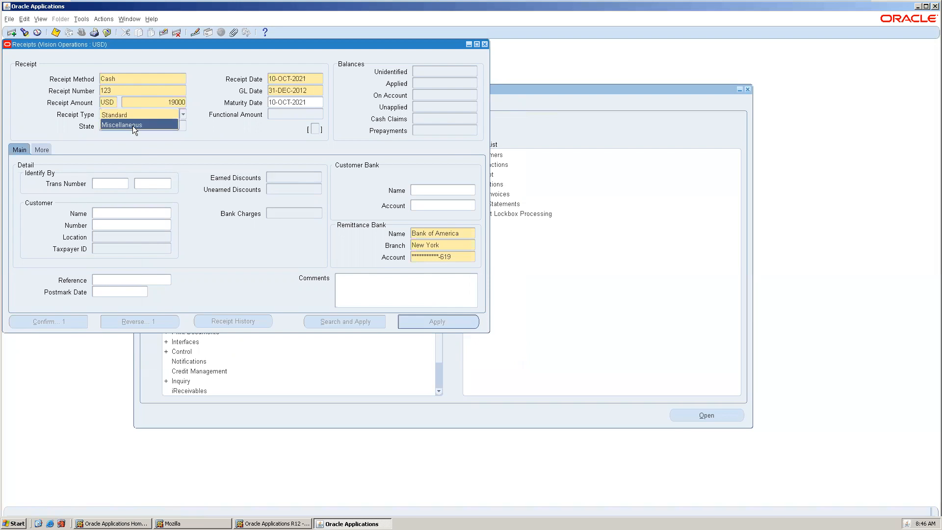
{"action": "left_click", "coordinate": [132, 125]}
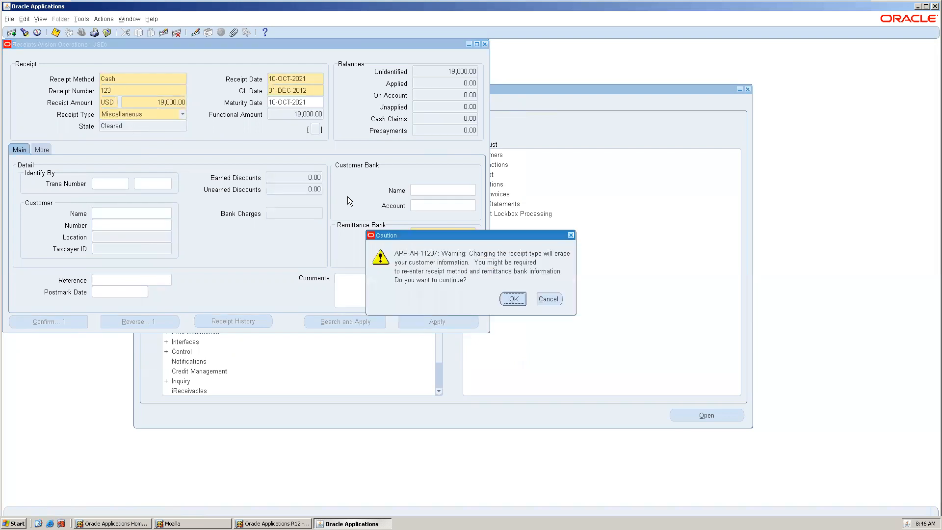
{"action": "left_click", "coordinate": [512, 299]}
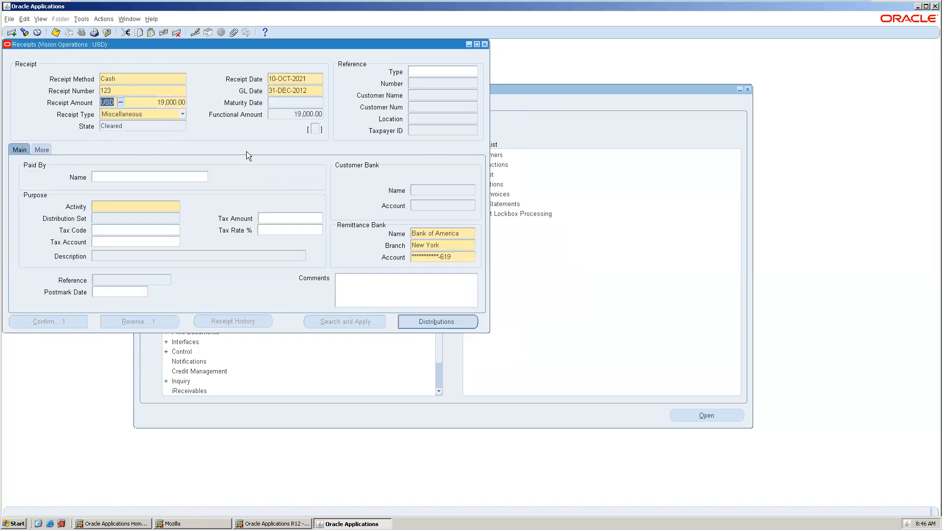
Set the receipt's activity to Bank Charges and save the receipt
{"action": "left_click", "coordinate": [146, 207]}
{"action": "left_click", "coordinate": [176, 207]}
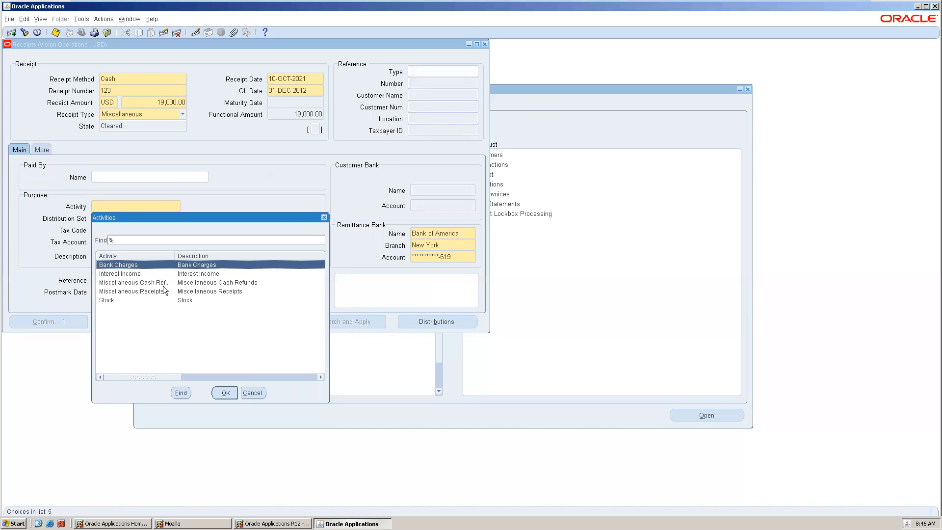
{"action": "double_click", "coordinate": [145, 264]}
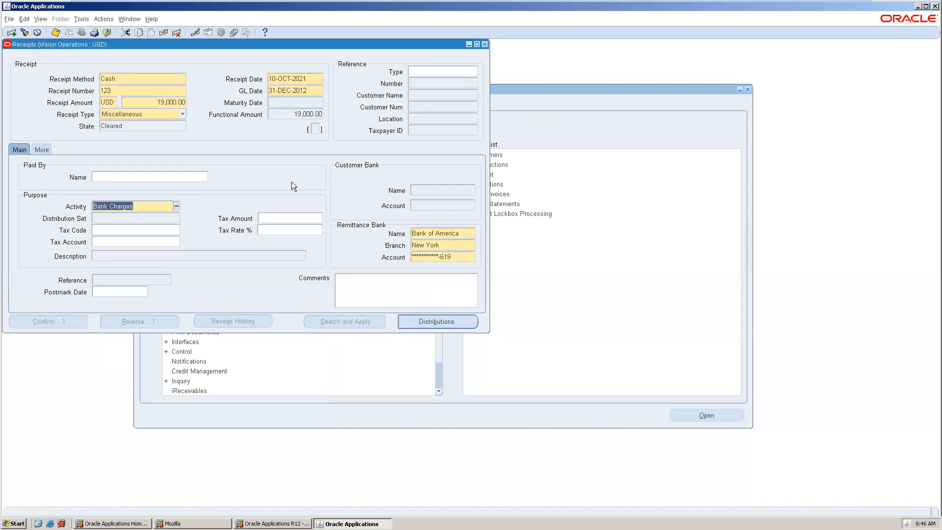
{"action": "key", "text": "Tab"}
{"action": "key", "text": "ctrl+s"}
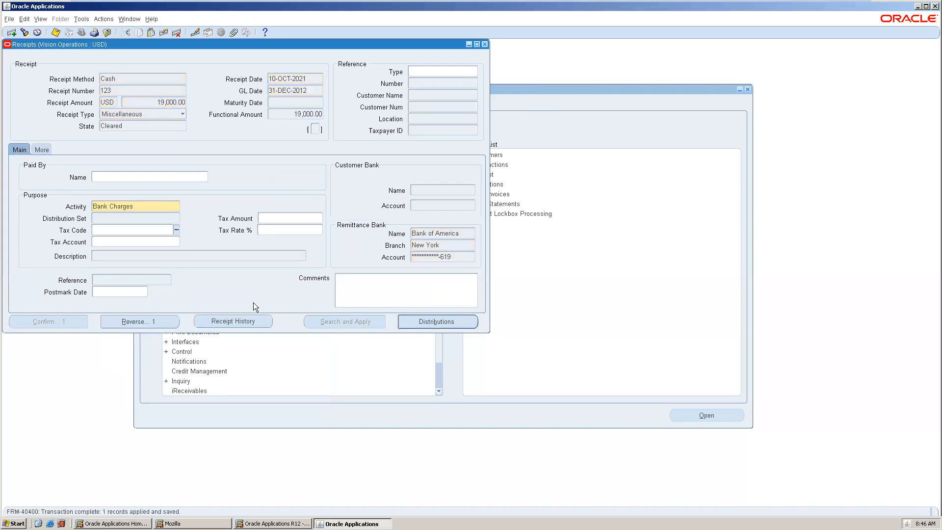
Review the receipt's history, then view the receipt's More tab
{"action": "left_click", "coordinate": [249, 319]}
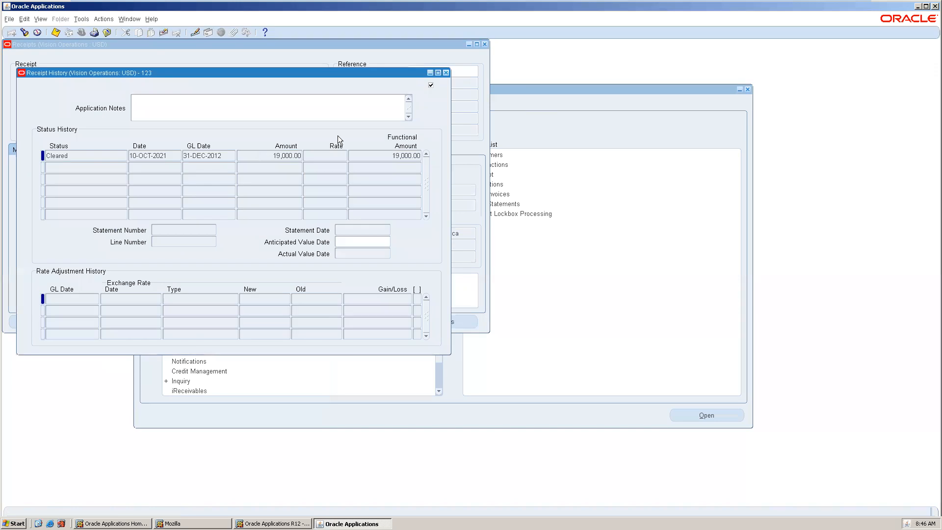
{"action": "left_click", "coordinate": [446, 73]}
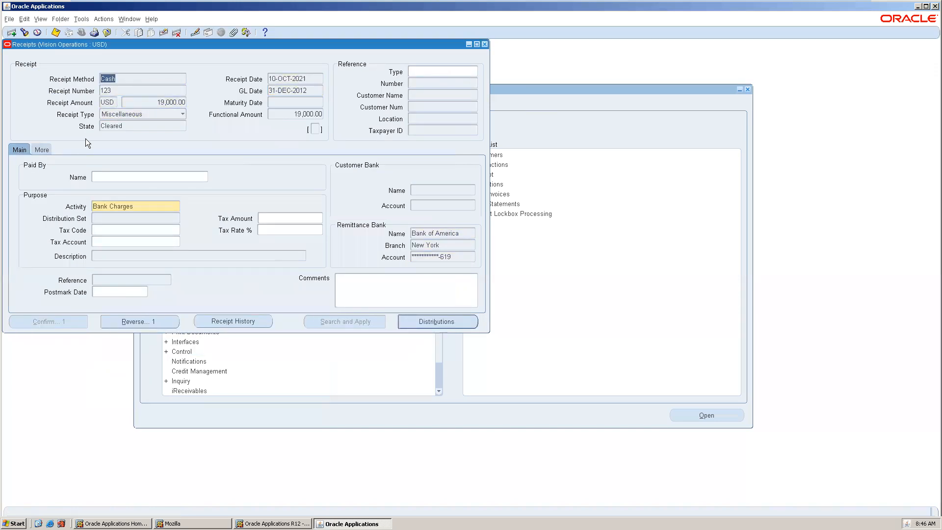
{"action": "left_click", "coordinate": [39, 150]}
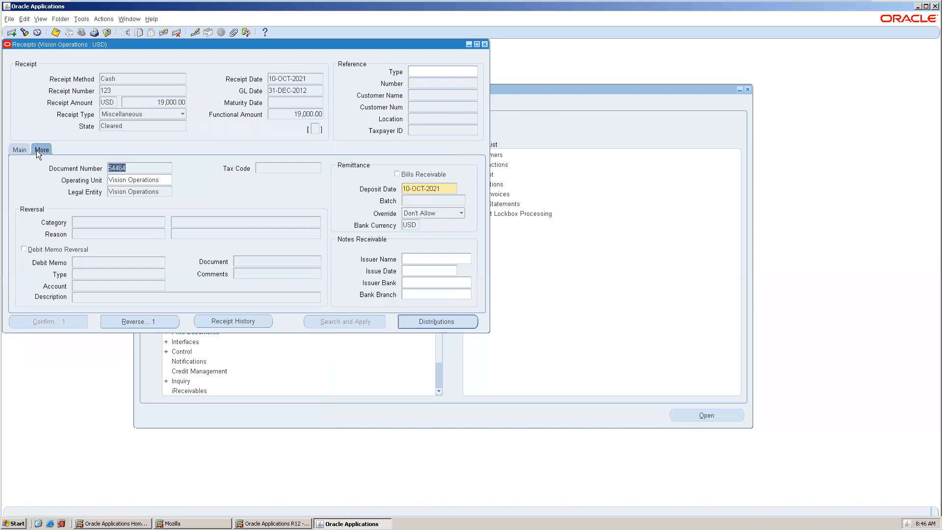
View the receipt's distribution lines, then close the distribution and receipt windows
{"action": "left_click", "coordinate": [438, 321]}
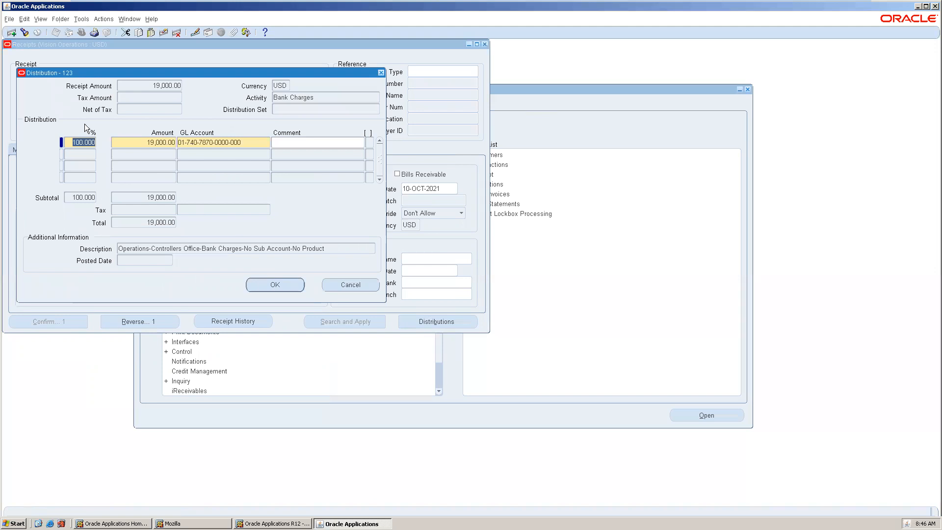
{"action": "left_click", "coordinate": [381, 73]}
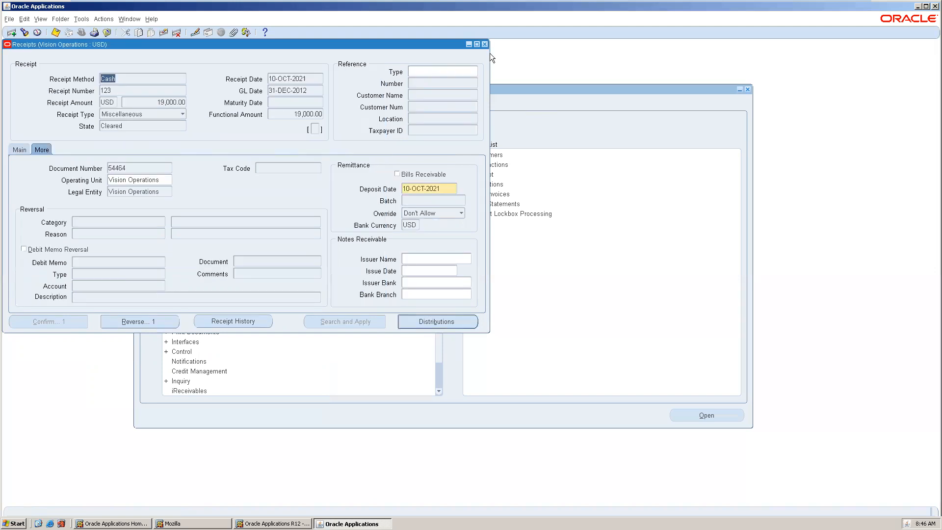
{"action": "left_click", "coordinate": [485, 43]}
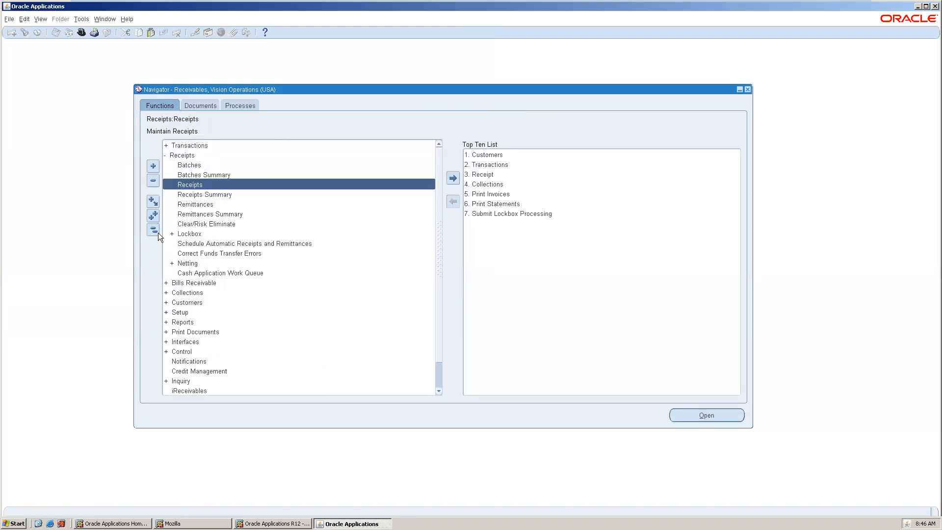
Open the Receivables System Options form under Setup, System, review its accounting settings, and close it
{"action": "scroll", "coordinate": [256, 313], "scroll_direction": "down", "scroll_amount": 1}
{"action": "scroll", "coordinate": [228, 309], "scroll_direction": "up", "scroll_amount": 1}
{"action": "left_click", "coordinate": [153, 230]}
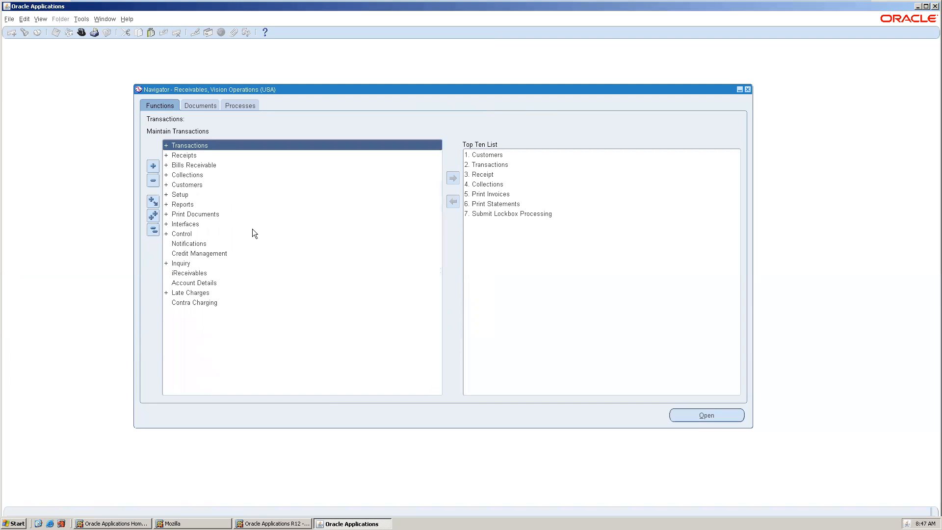
{"action": "left_click", "coordinate": [188, 194]}
{"action": "double_click", "coordinate": [188, 194]}
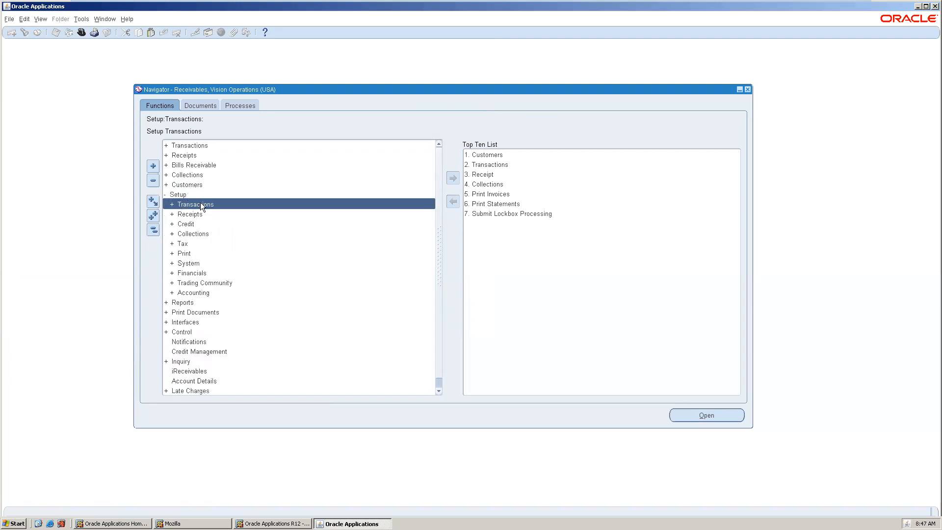
{"action": "double_click", "coordinate": [192, 264]}
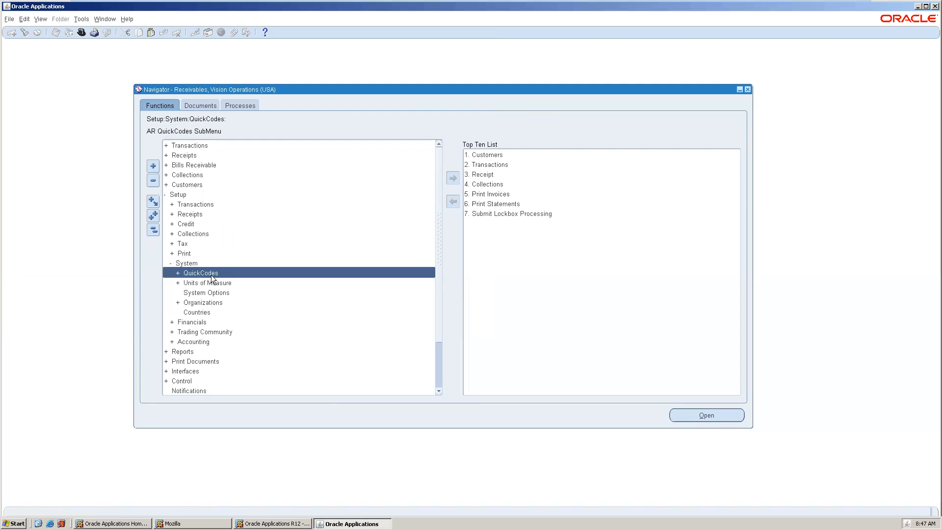
{"action": "double_click", "coordinate": [219, 293]}
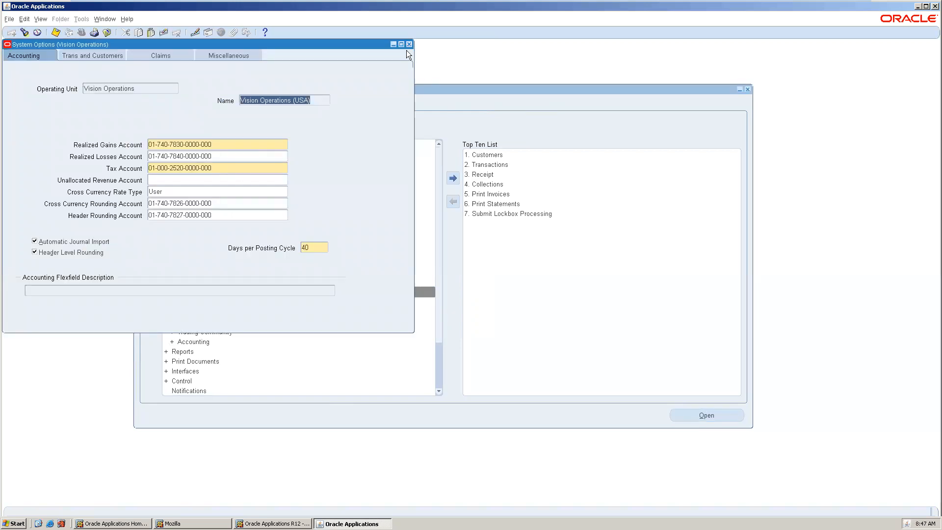
{"action": "left_click", "coordinate": [409, 44]}
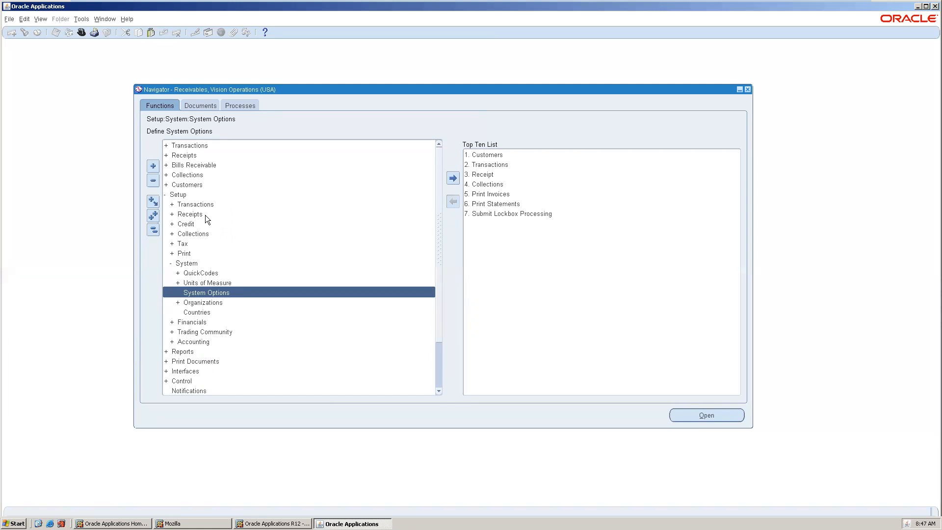
{"action": "mouse_move", "coordinate": [549, 1]}
{"action": "mouse_move", "coordinate": [791, 2]}
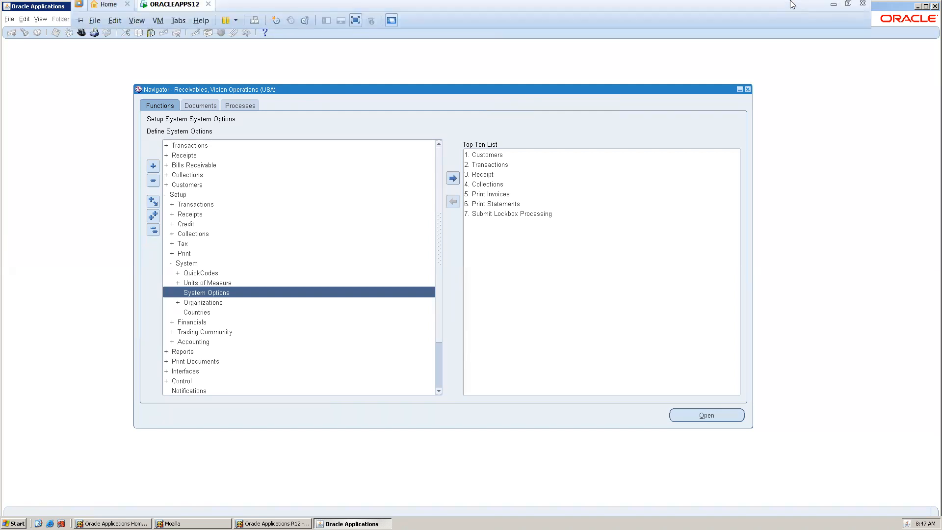
{"action": "left_click", "coordinate": [832, 11]}
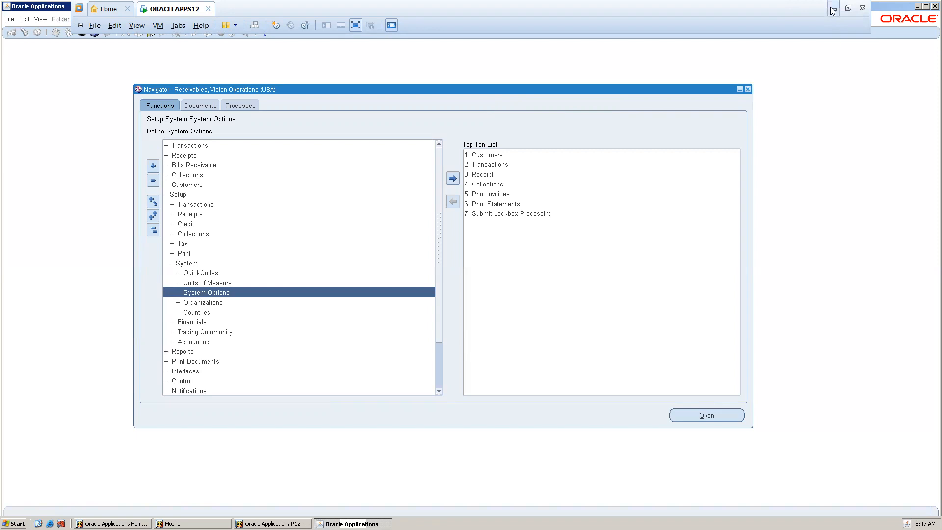